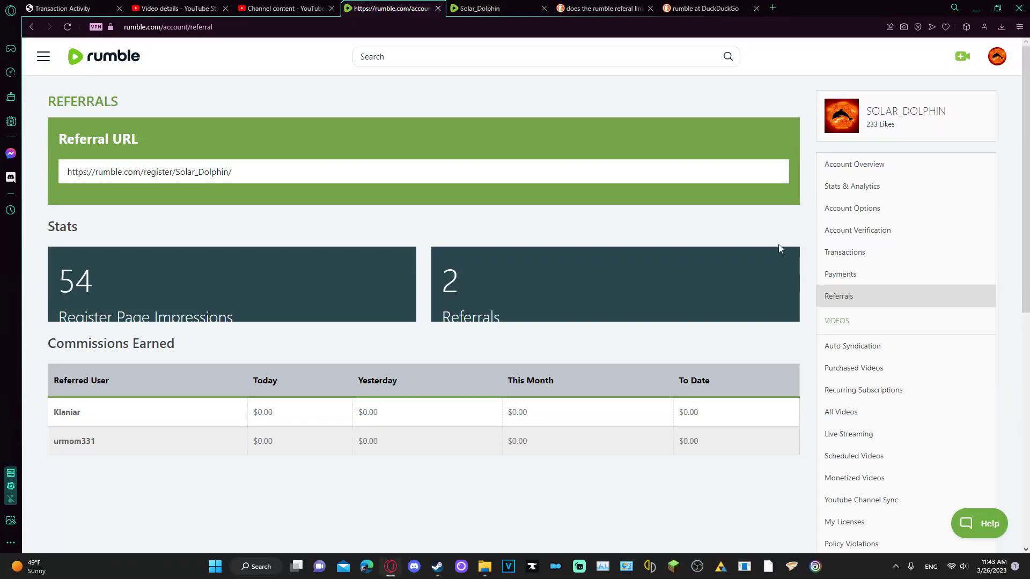
Look over the upload and live menu, the Account Overview page and the account menu
{"action": "left_click", "coordinate": [962, 59]}
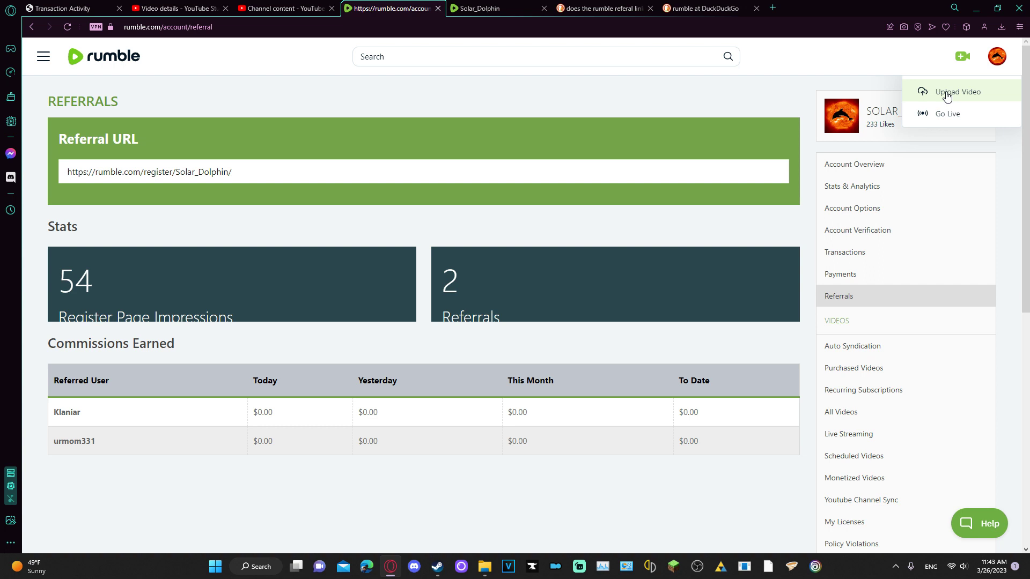
{"action": "left_click", "coordinate": [838, 169]}
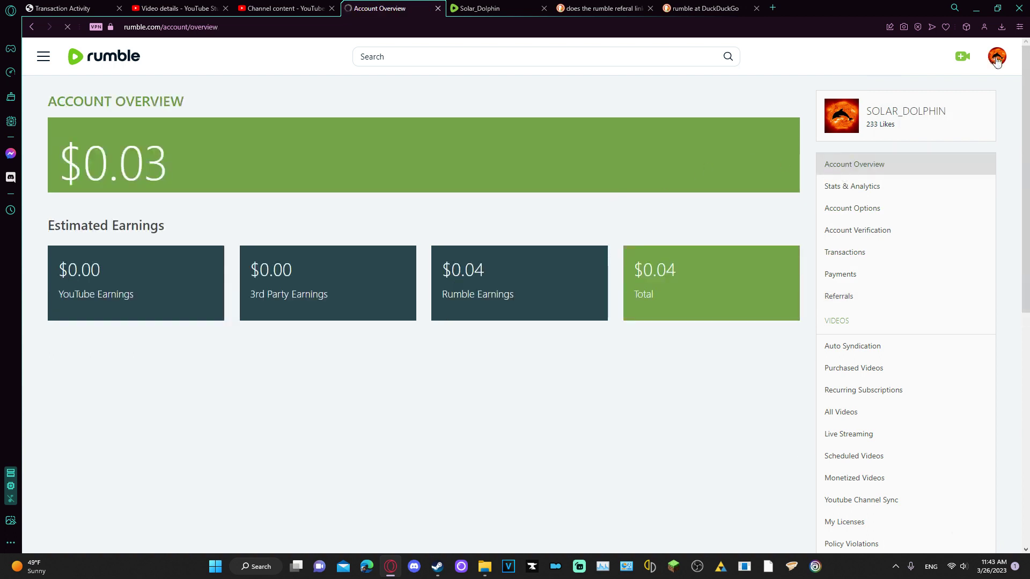
{"action": "left_click", "coordinate": [995, 59]}
{"action": "left_click", "coordinate": [772, 88]}
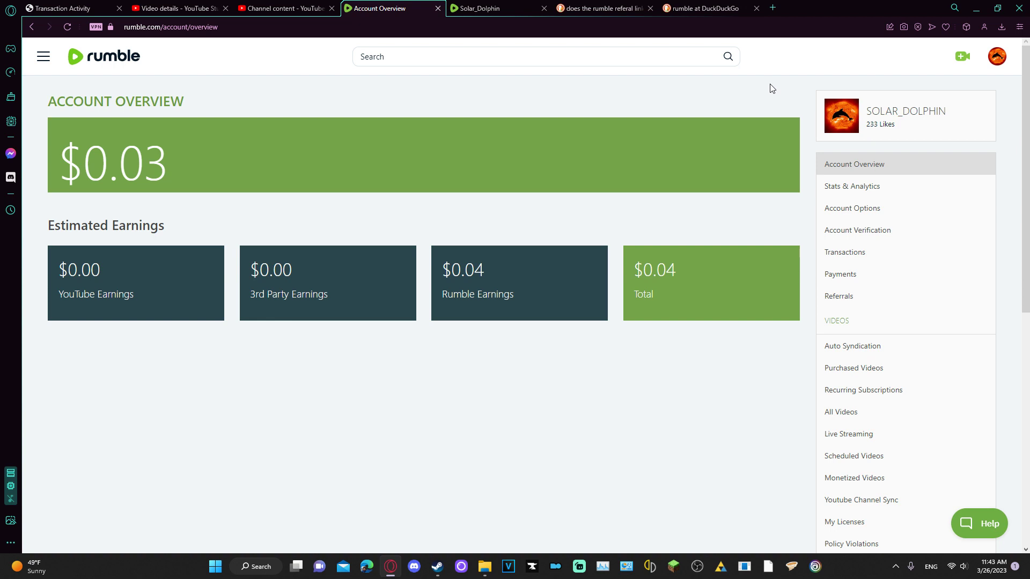
{"action": "scroll", "coordinate": [921, 257], "scroll_direction": "down", "scroll_amount": 5}
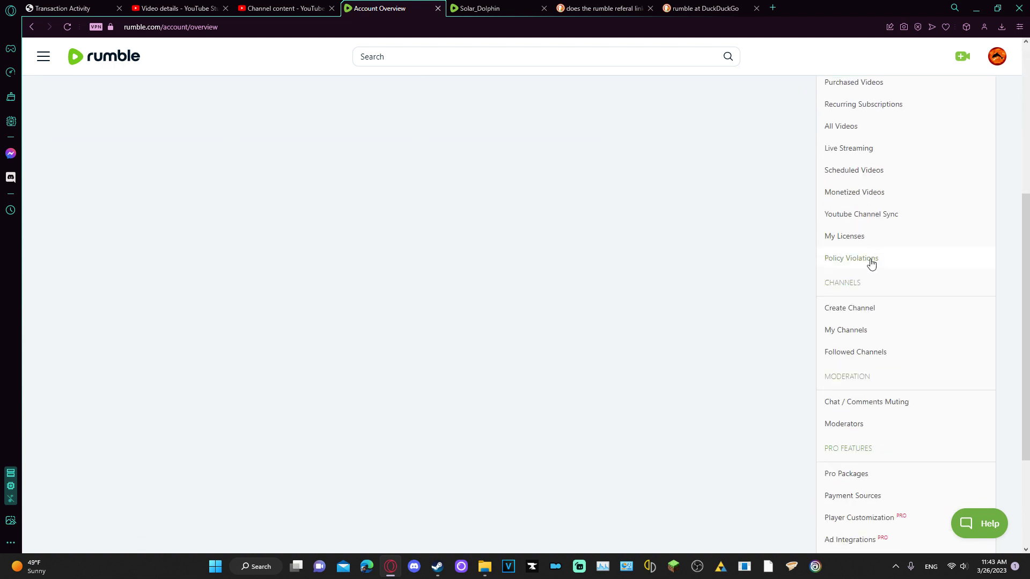
{"action": "scroll", "coordinate": [867, 218], "scroll_direction": "up", "scroll_amount": 1}
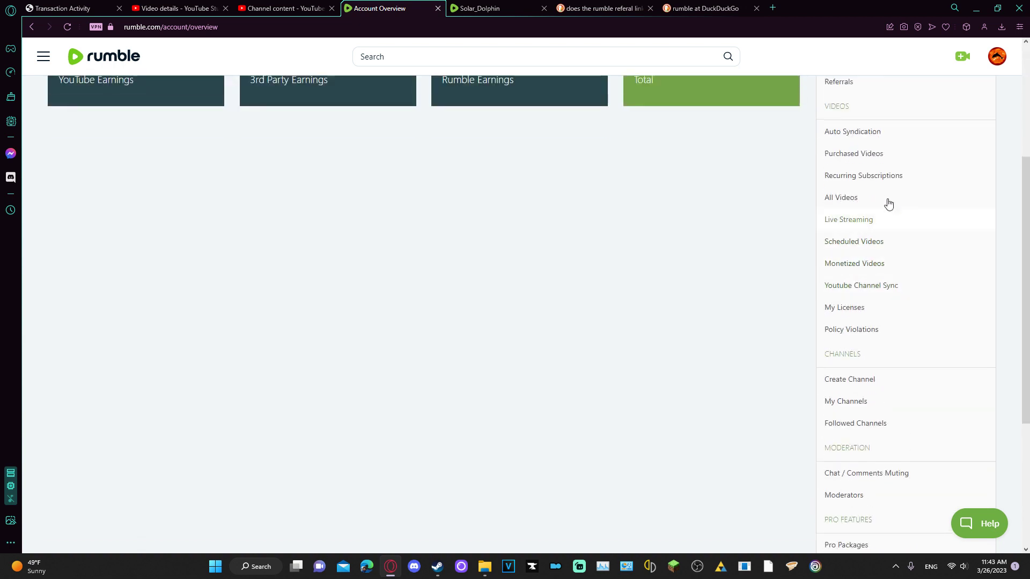
{"action": "scroll", "coordinate": [758, 360], "scroll_direction": "down", "scroll_amount": 4}
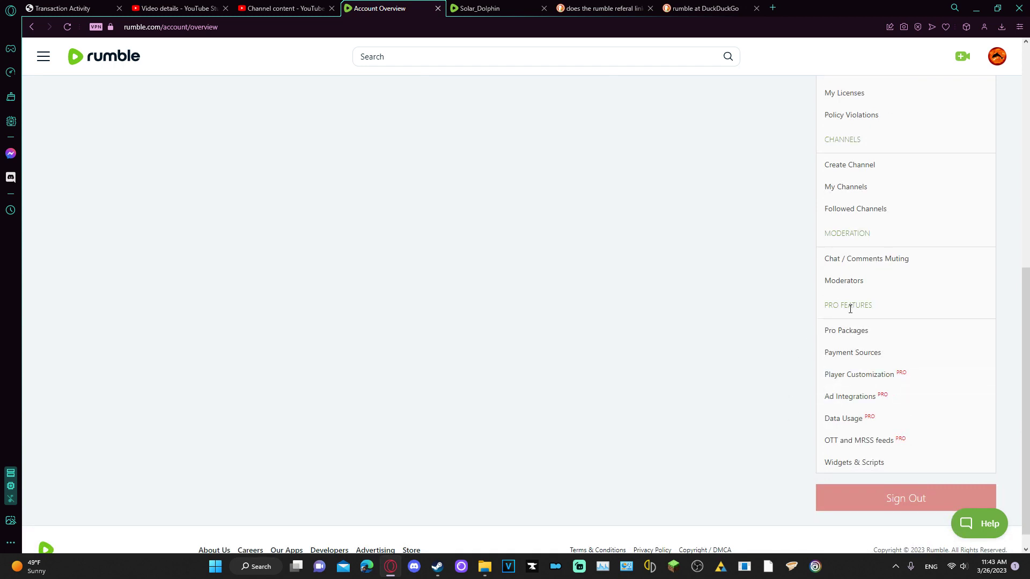
{"action": "scroll", "coordinate": [850, 268], "scroll_direction": "up", "scroll_amount": 3}
View the empty Video Licenses page, then bring up the upload or go-live choices
{"action": "left_click", "coordinate": [851, 241]}
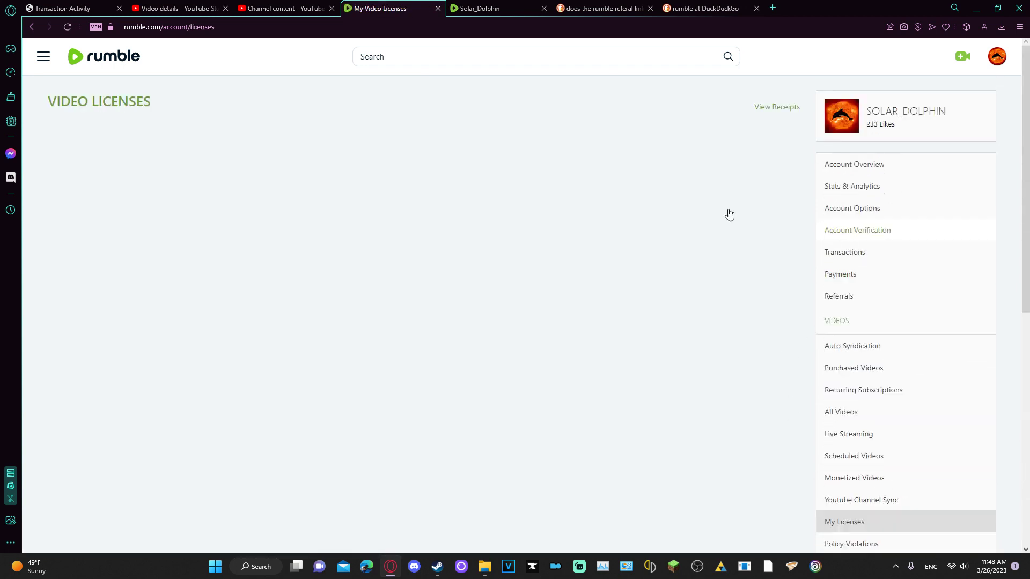
{"action": "scroll", "coordinate": [935, 365], "scroll_direction": "down", "scroll_amount": 4}
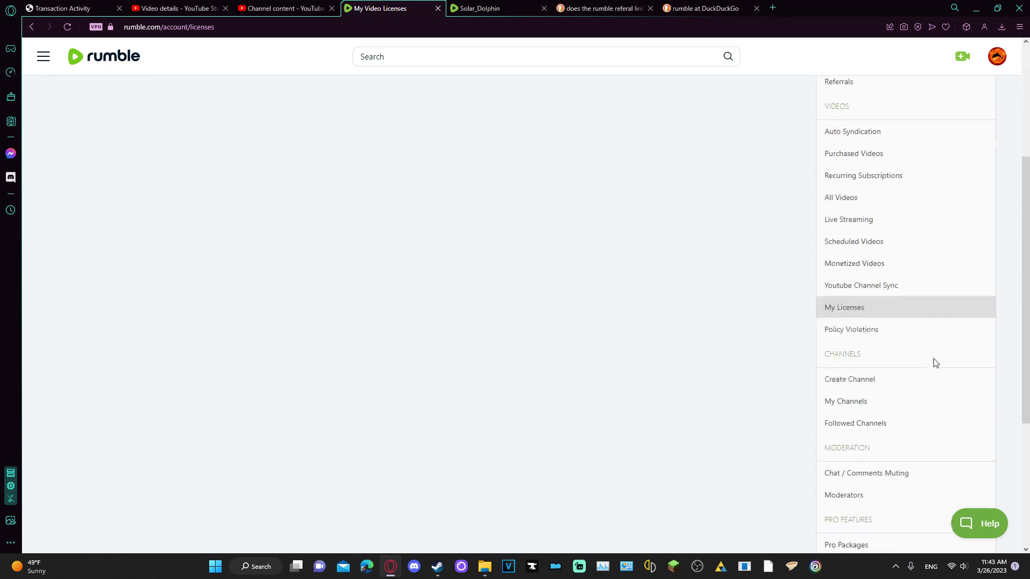
{"action": "left_click", "coordinate": [960, 58]}
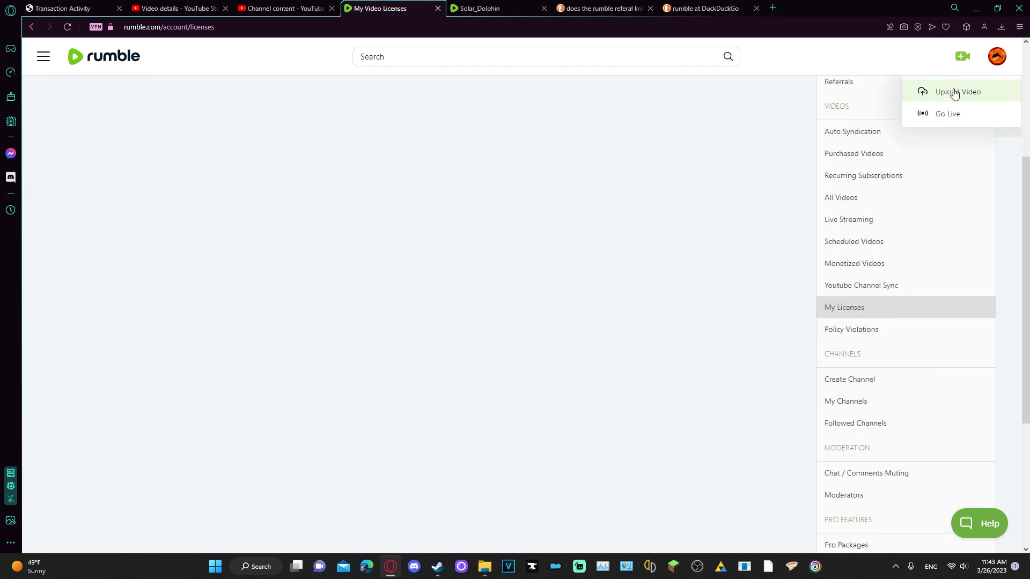
{"action": "left_click", "coordinate": [954, 93]}
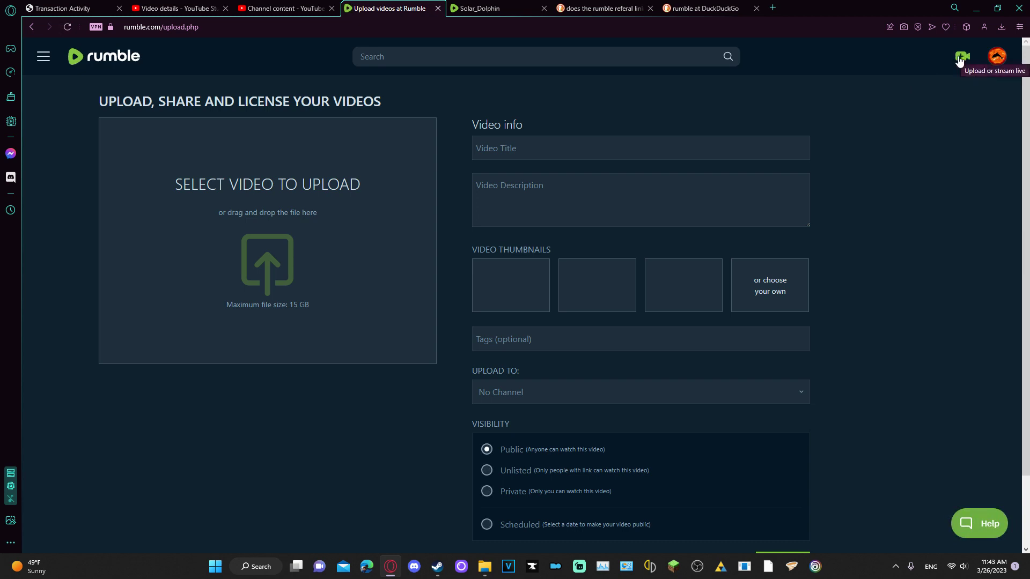
{"action": "left_click", "coordinate": [960, 59]}
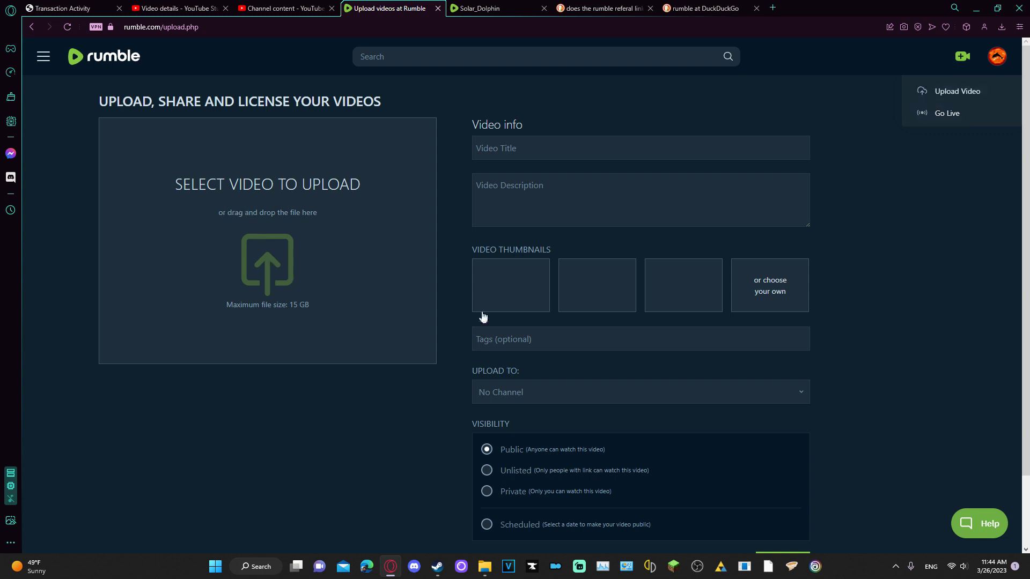
{"action": "scroll", "coordinate": [466, 311], "scroll_direction": "down", "scroll_amount": 2}
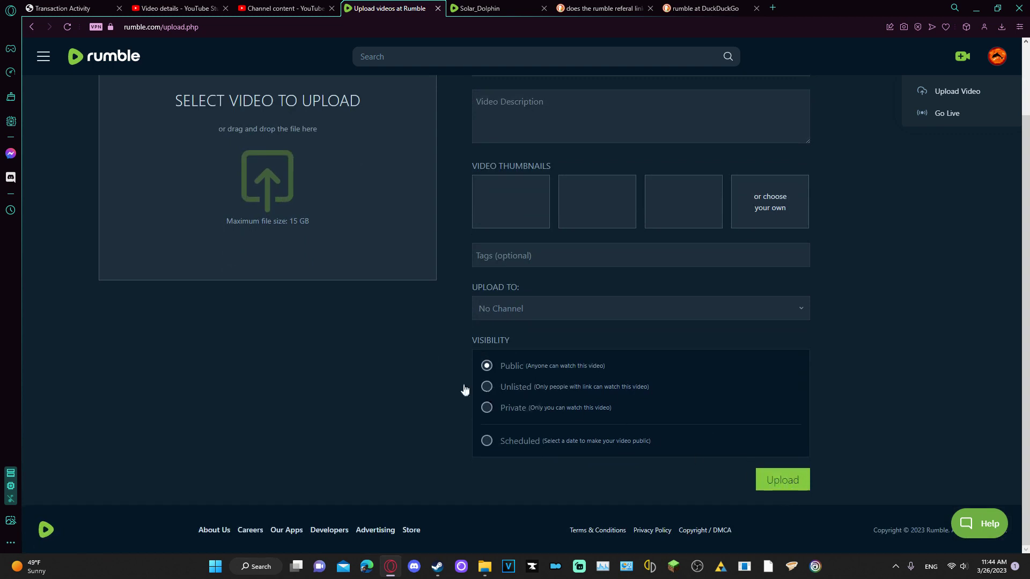
{"action": "scroll", "coordinate": [371, 263], "scroll_direction": "up", "scroll_amount": 2}
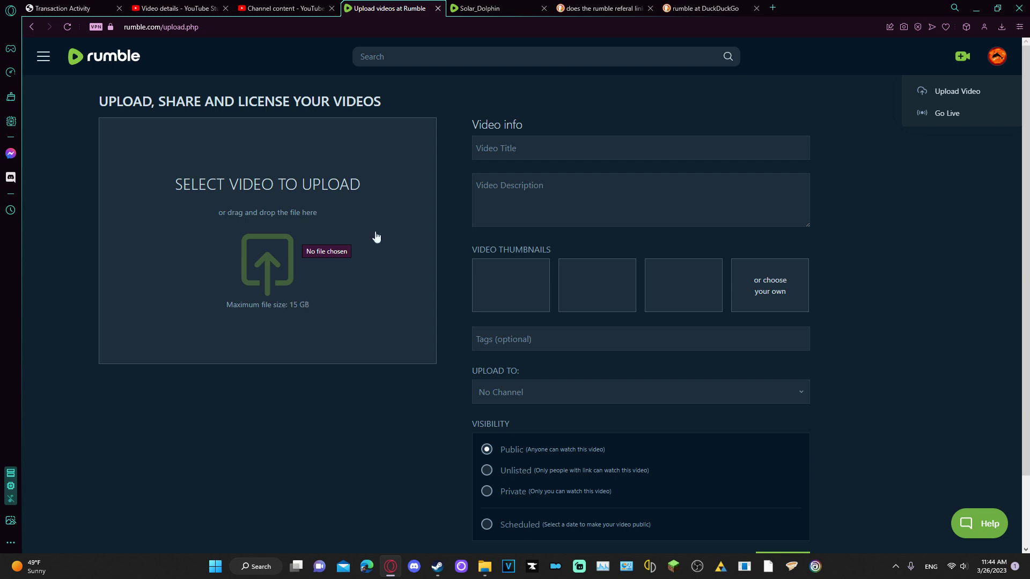
Enter the tags 'Minecraft, Gaming,' in the description area, then clear them
{"action": "left_click", "coordinate": [494, 182]}
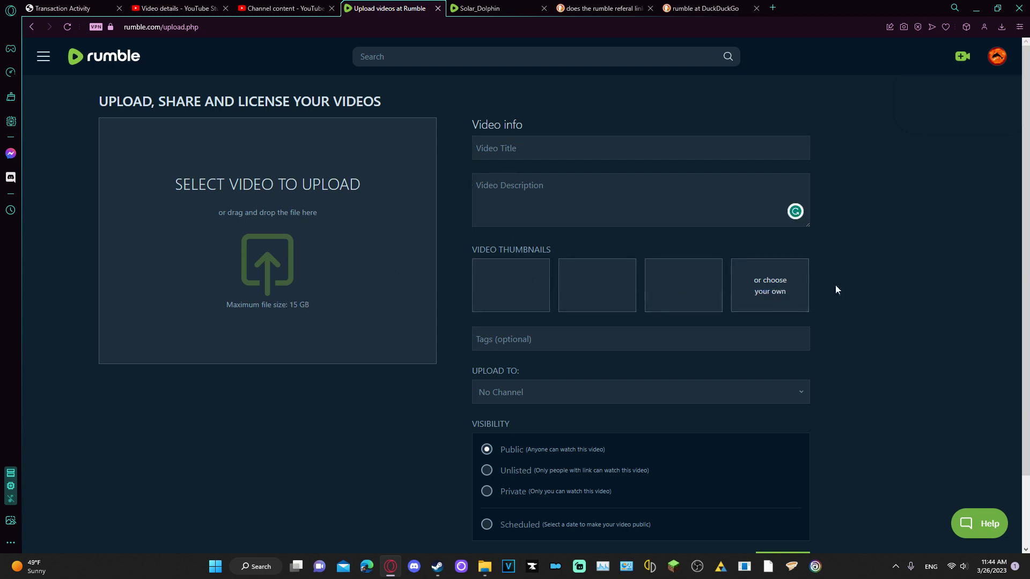
{"action": "left_click", "coordinate": [528, 339]}
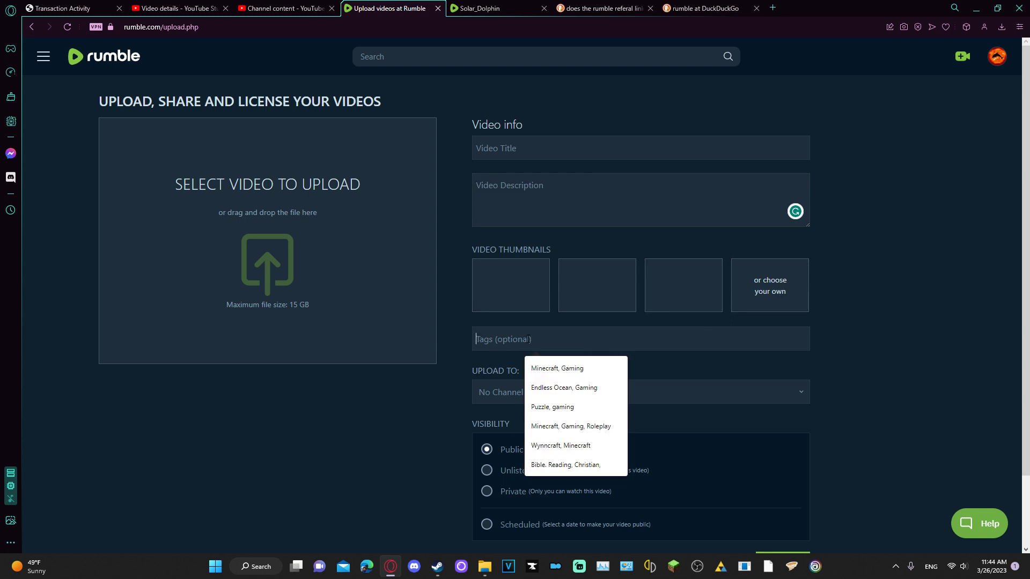
{"action": "type", "text": "Mi"}
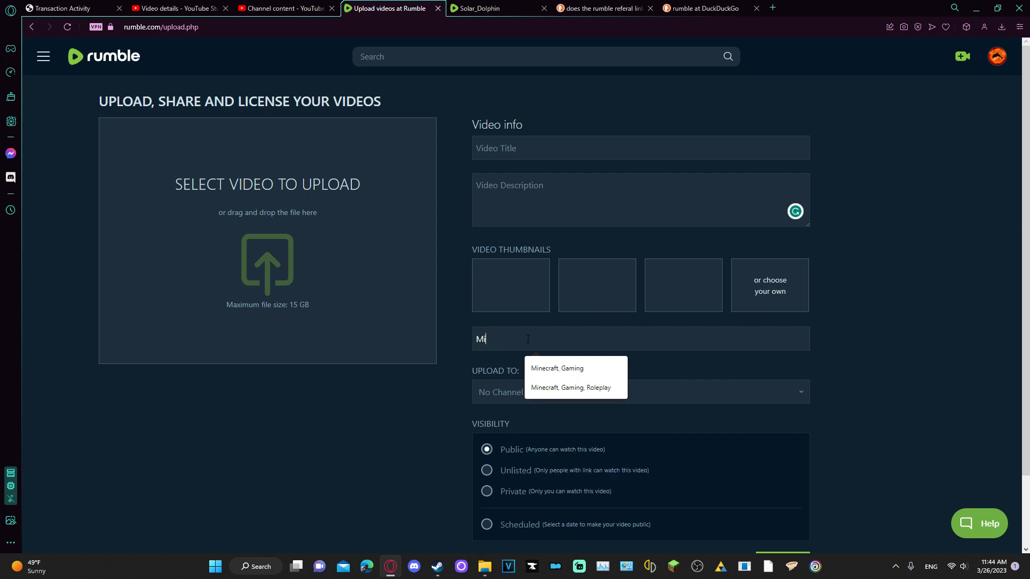
{"action": "type", "text": "necraft, Gaming,"}
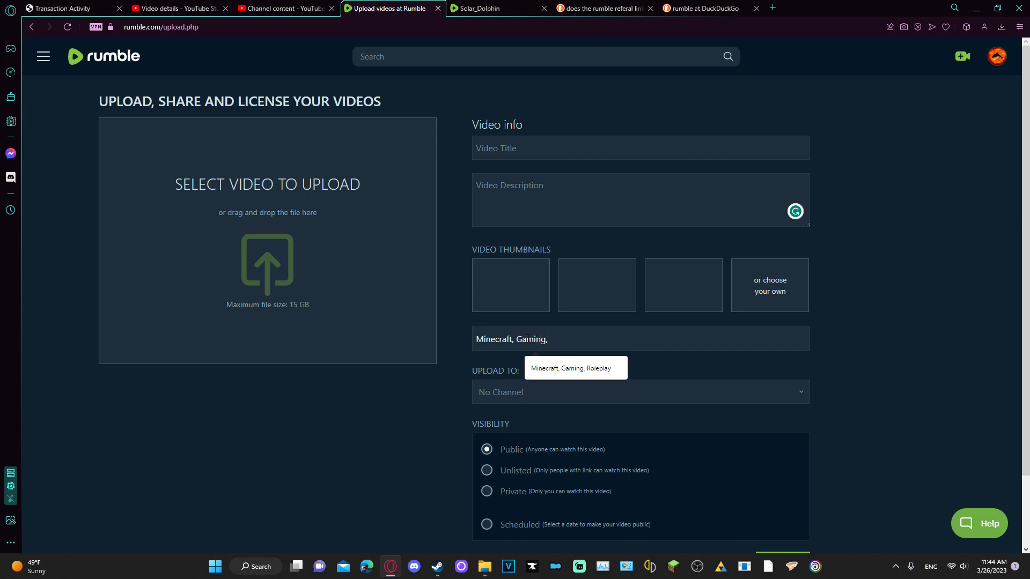
{"action": "key", "text": "BackSpace"}
{"action": "key", "text": "BackSpace"}
{"action": "key", "text": "BackSpace"}
{"action": "key", "text": "BackSpace"}
{"action": "key", "text": "BackSpace"}
{"action": "key", "text": "BackSpace"}
{"action": "key", "text": "BackSpace"}
{"action": "key", "text": "BackSpace"}
{"action": "key", "text": "BackSpace"}
{"action": "key", "text": "BackSpace"}
{"action": "key", "text": "BackSpace"}
{"action": "key", "text": "BackSpace"}
{"action": "key", "text": "BackSpace"}
{"action": "key", "text": "BackSpace"}
{"action": "key", "text": "BackSpace"}
{"action": "key", "text": "BackSpace"}
{"action": "key", "text": "BackSpace"}
{"action": "key", "text": "BackSpace"}
{"action": "key", "text": "BackSpace"}
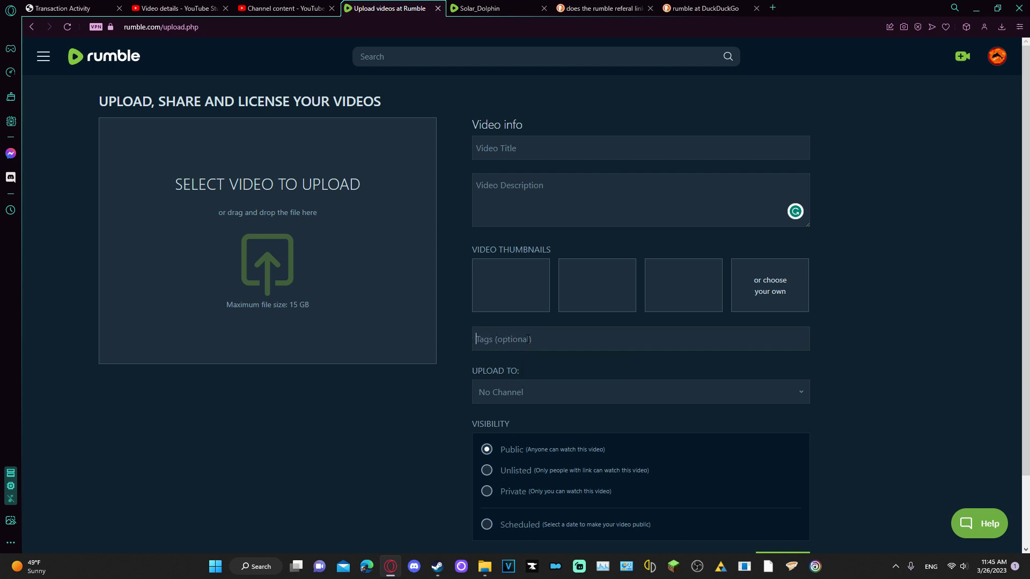
Leave Upload To on No Channel, and switch visibility to Scheduled, then back to Public
{"action": "left_click", "coordinate": [521, 389]}
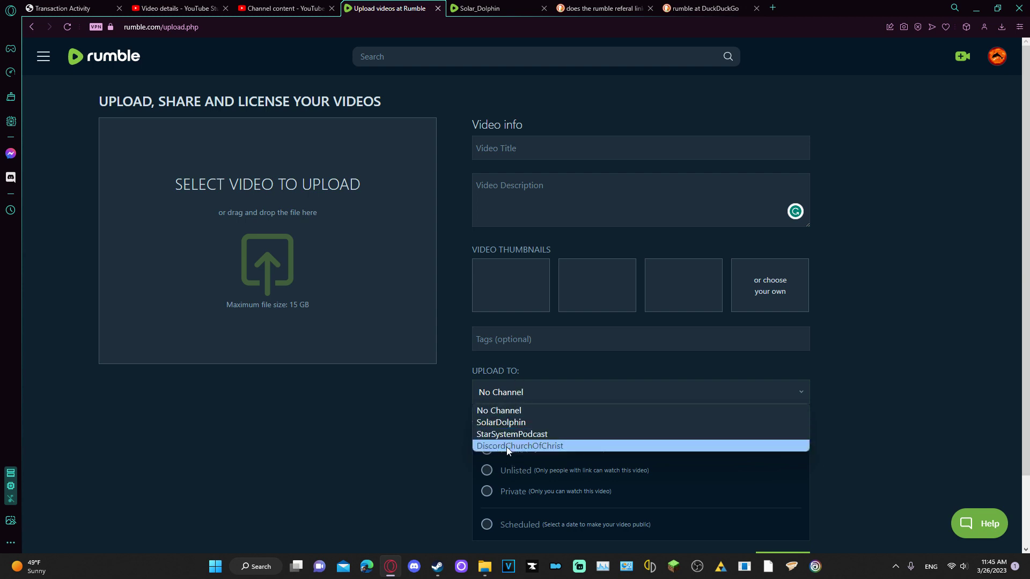
{"action": "left_click", "coordinate": [508, 394]}
{"action": "left_click", "coordinate": [508, 395]}
{"action": "left_click", "coordinate": [498, 410]}
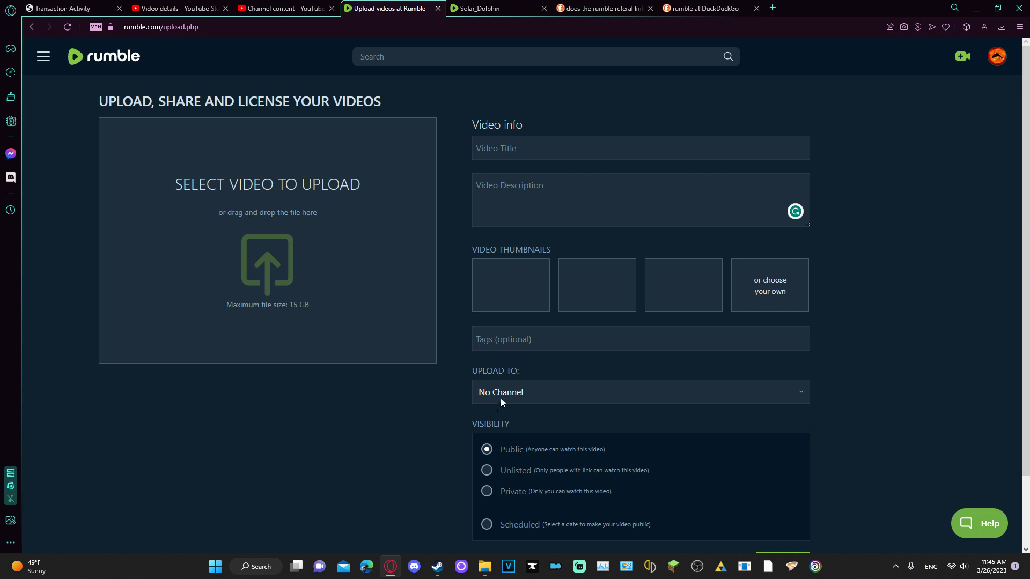
{"action": "scroll", "coordinate": [501, 400], "scroll_direction": "down", "scroll_amount": 2}
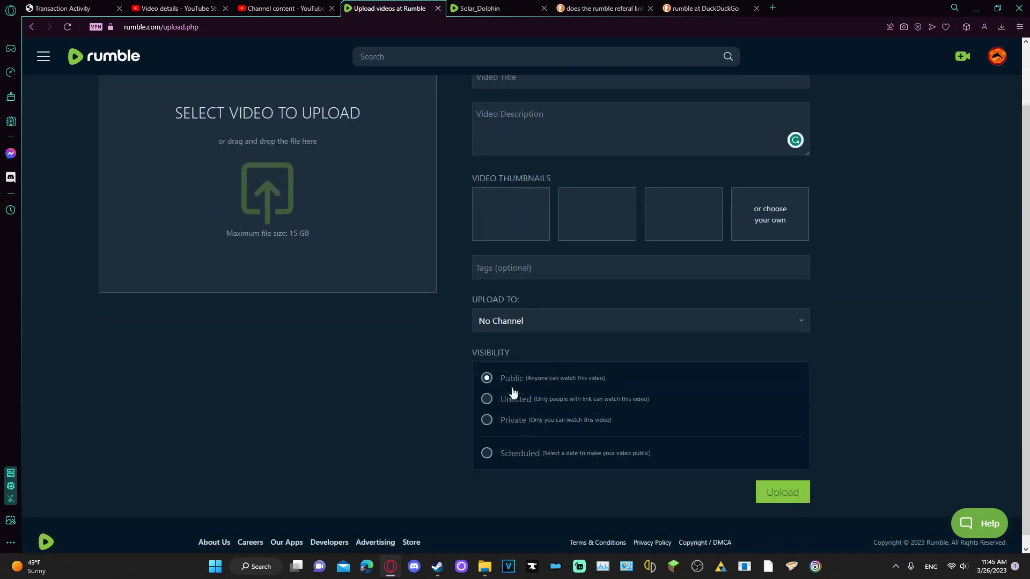
{"action": "left_click", "coordinate": [517, 454]}
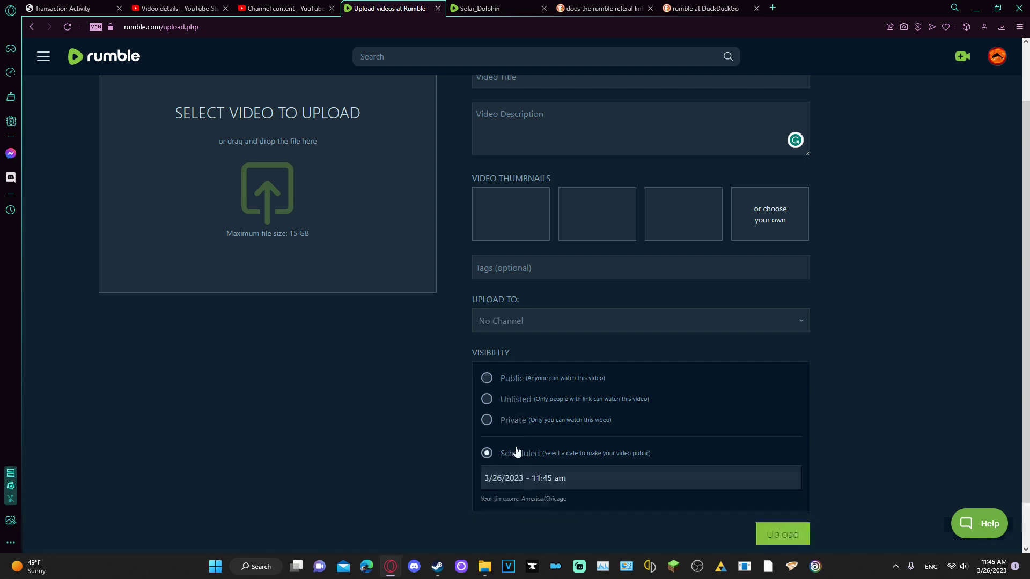
{"action": "left_click", "coordinate": [521, 380]}
Submit without a file, then drag the first Recordings video onto Rumble's upload box
{"action": "left_click", "coordinate": [764, 494]}
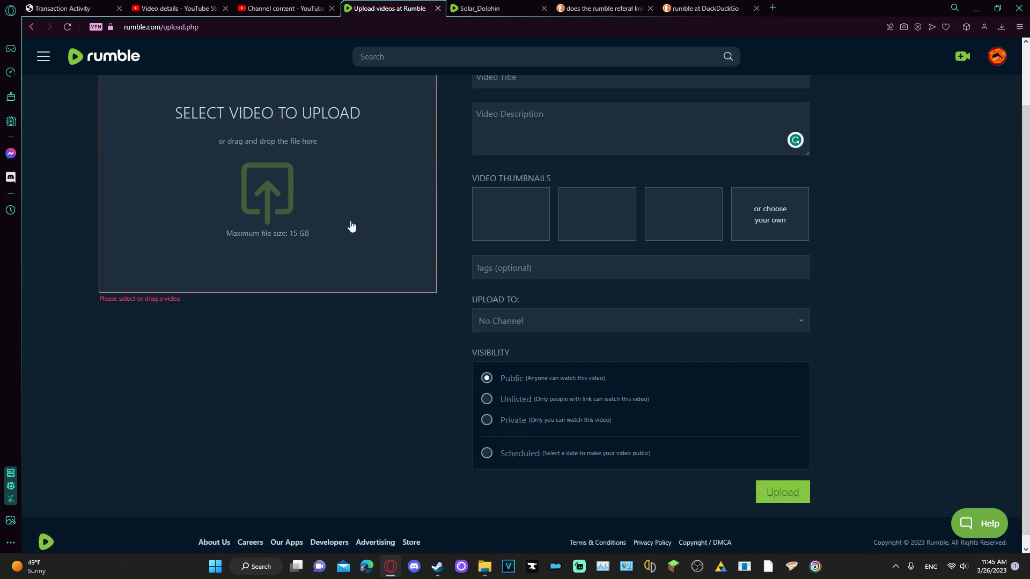
{"action": "left_click", "coordinate": [485, 567]}
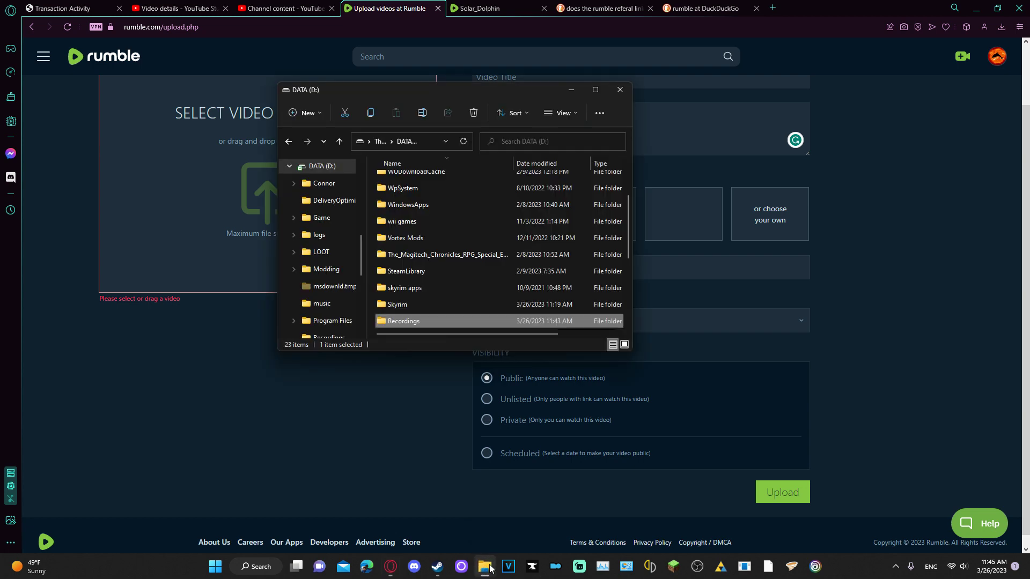
{"action": "double_click", "coordinate": [403, 321]}
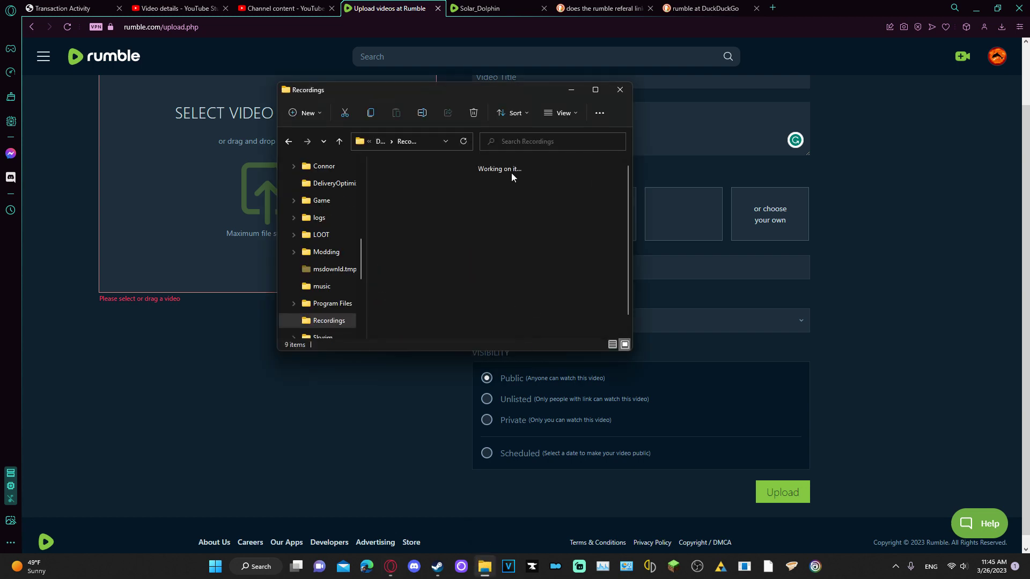
{"action": "left_click_drag", "start_coordinate": [402, 194], "coordinate": [268, 193]}
{"action": "scroll", "coordinate": [378, 385], "scroll_direction": "up", "scroll_amount": 1}
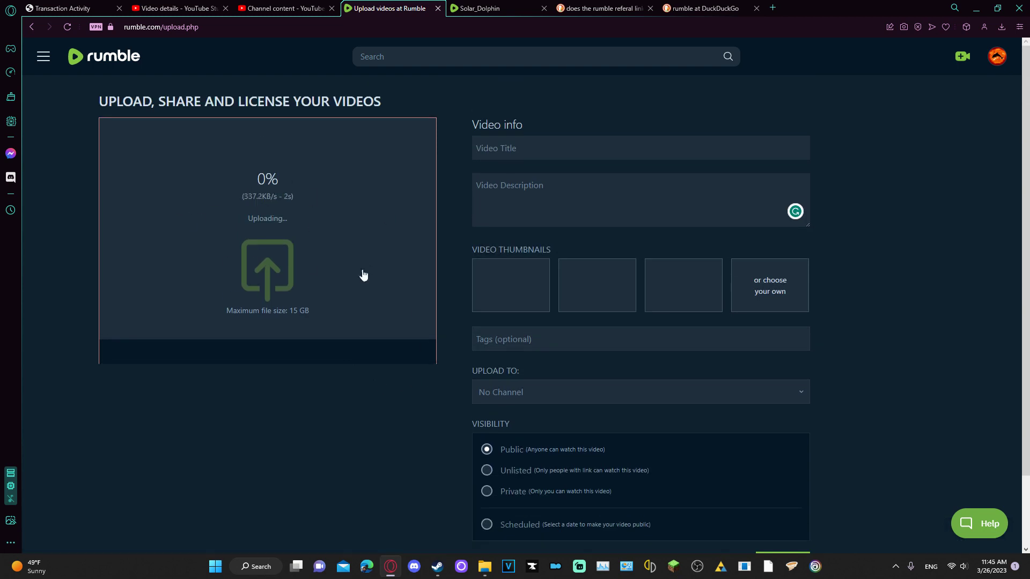
Submit the upload form to move on to the licensing options step
{"action": "scroll", "coordinate": [304, 226], "scroll_direction": "down", "scroll_amount": 3}
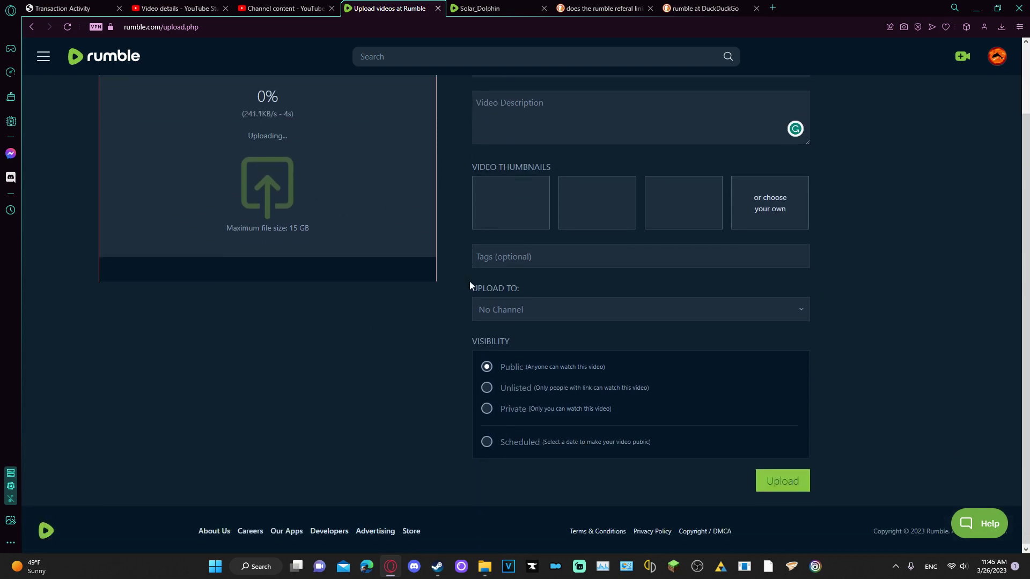
{"action": "left_click", "coordinate": [764, 484]}
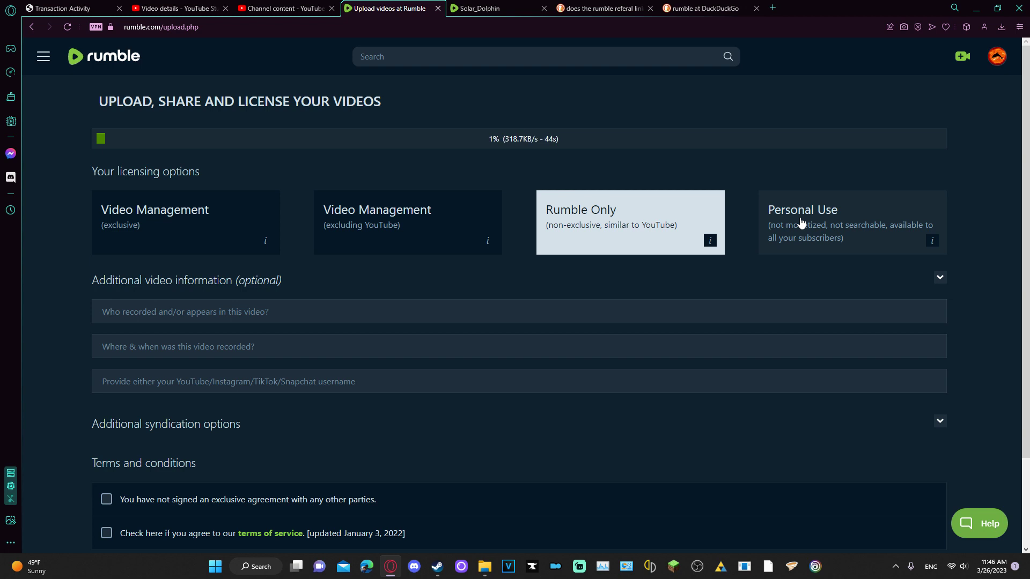
Read the terms shown in the info boxes of the three licensing cards
{"action": "mouse_move", "coordinate": [714, 246]}
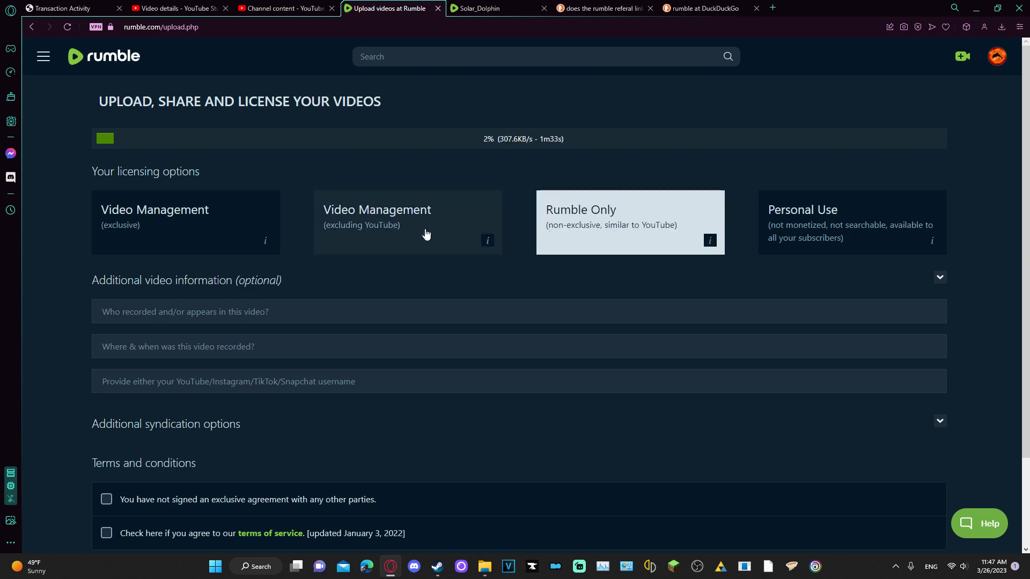
{"action": "mouse_move", "coordinate": [487, 241]}
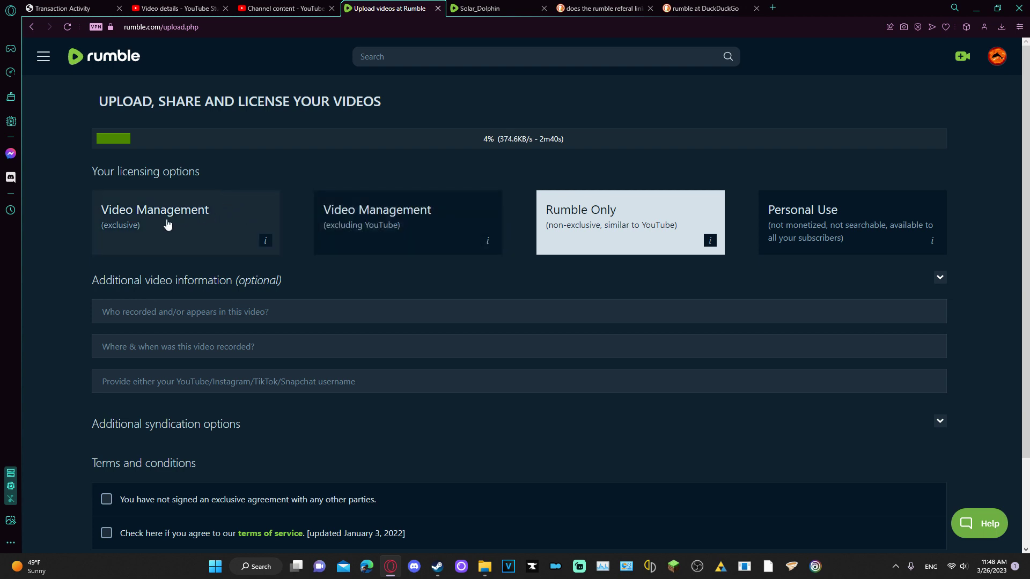
Try the Video Management (exclusive) and Personal Use licences, and expand Additional syndication options
{"action": "mouse_move", "coordinate": [265, 250]}
{"action": "left_click", "coordinate": [141, 227]}
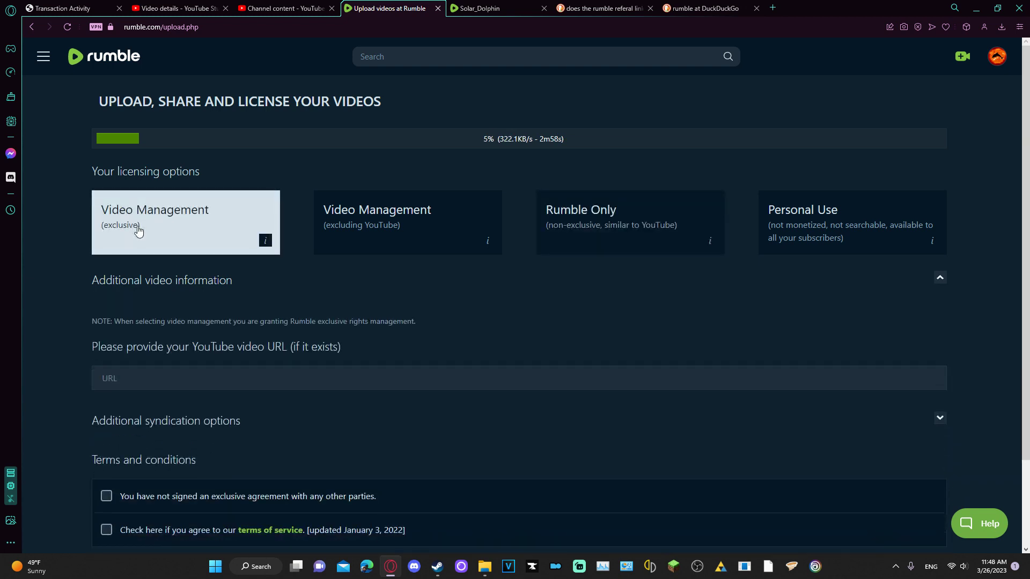
{"action": "left_click", "coordinate": [772, 221]}
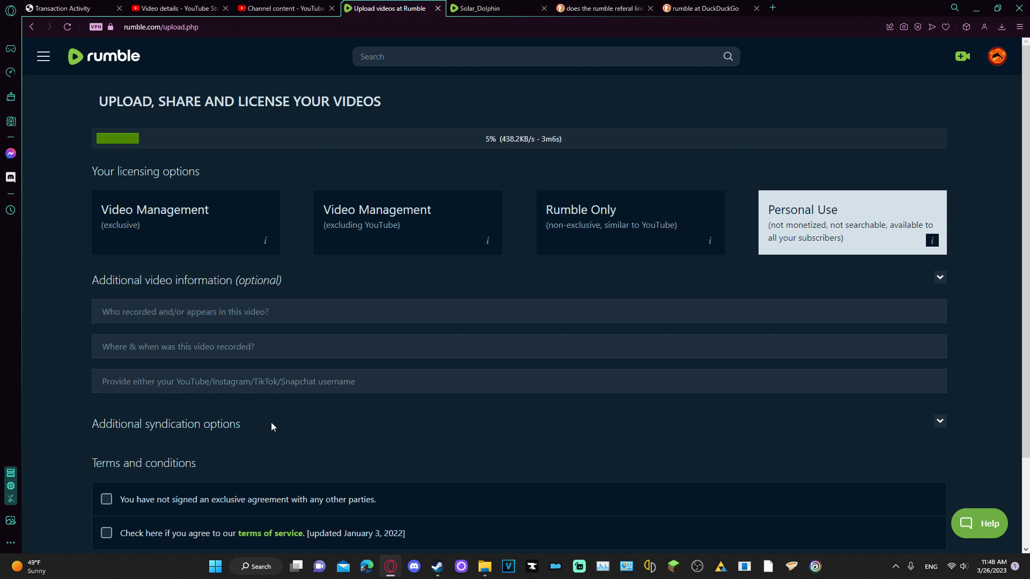
{"action": "left_click", "coordinate": [938, 421]}
{"action": "scroll", "coordinate": [479, 402], "scroll_direction": "down", "scroll_amount": 3}
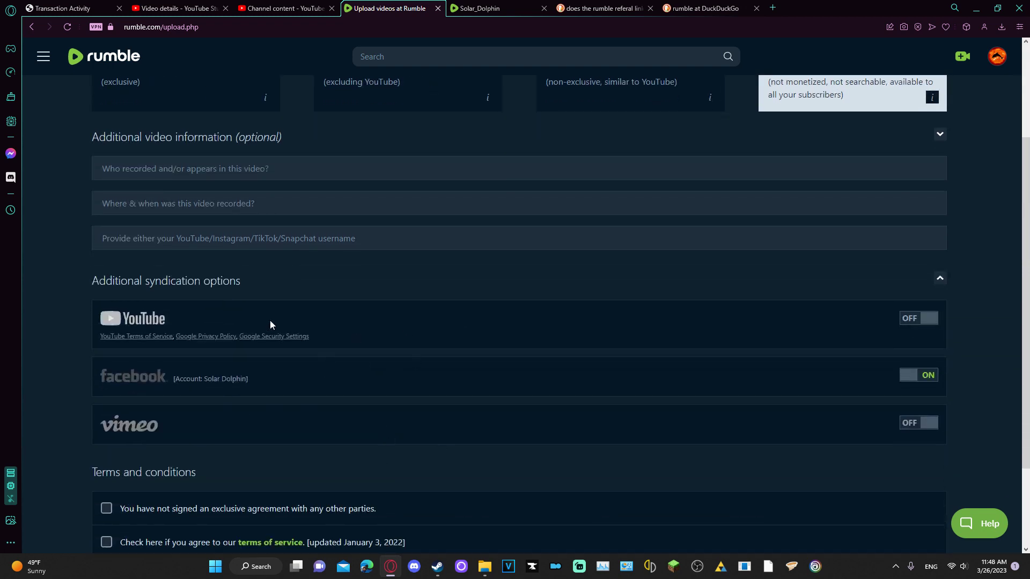
{"action": "scroll", "coordinate": [713, 242], "scroll_direction": "up", "scroll_amount": 1}
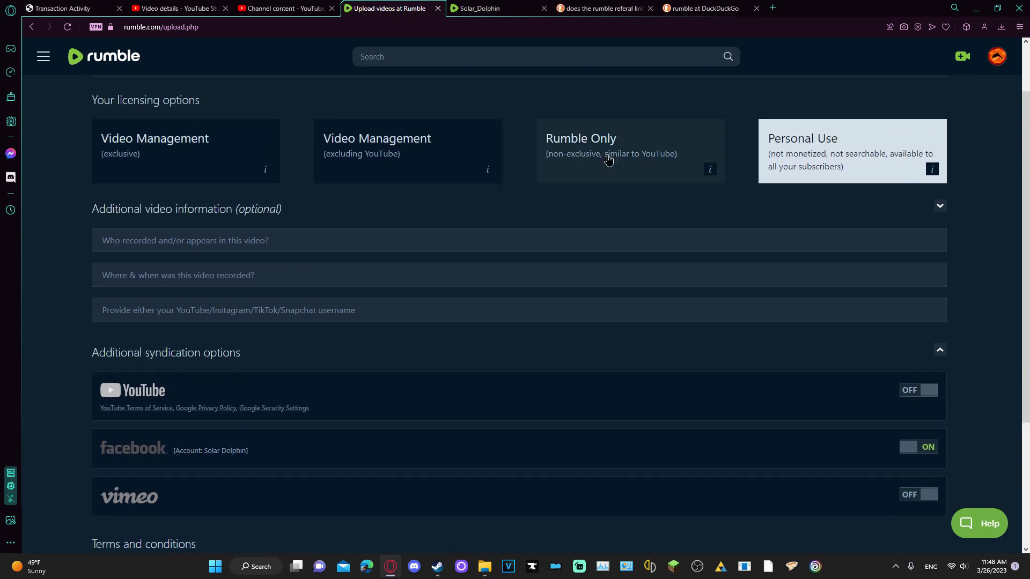
Try Rumble Only and Video Management (excluding YouTube), then settle on Video Management (exclusive)
{"action": "left_click", "coordinate": [608, 159]}
{"action": "left_click", "coordinate": [390, 144]}
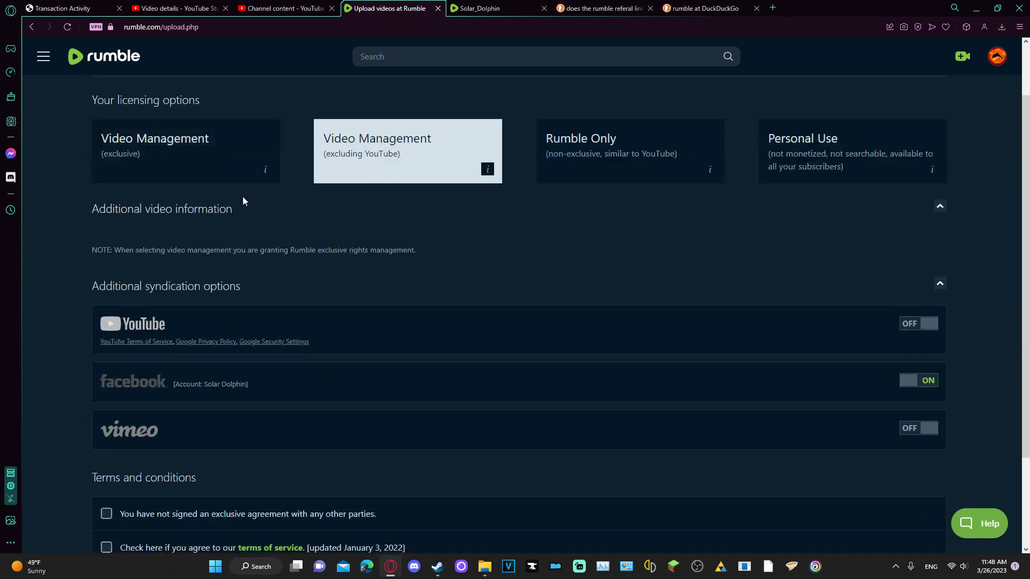
{"action": "left_click", "coordinate": [201, 155]}
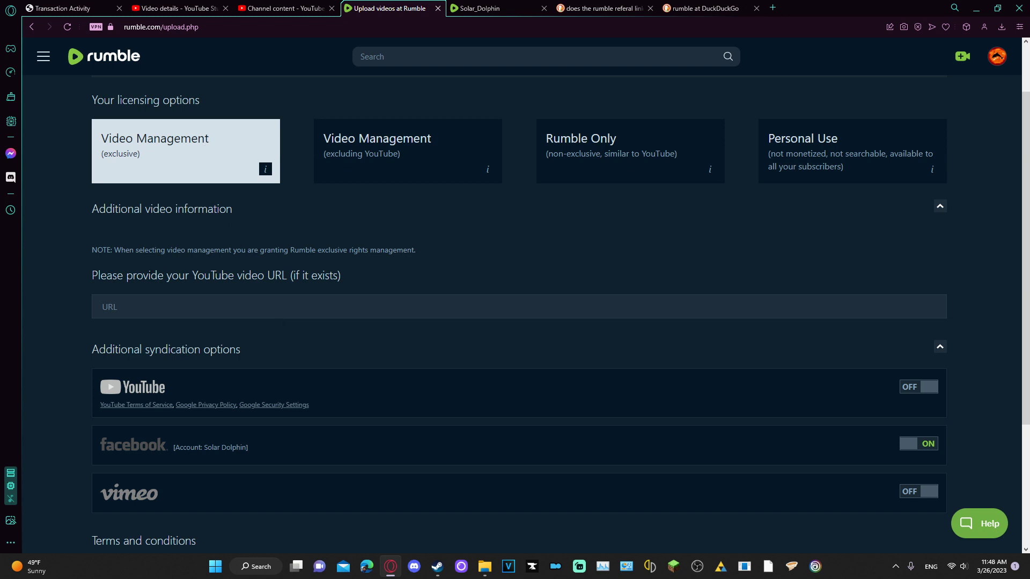
{"action": "scroll", "coordinate": [458, 269], "scroll_direction": "up", "scroll_amount": 1}
{"action": "scroll", "coordinate": [442, 288], "scroll_direction": "down", "scroll_amount": 2}
{"action": "scroll", "coordinate": [330, 287], "scroll_direction": "up", "scroll_amount": 1}
{"action": "scroll", "coordinate": [255, 167], "scroll_direction": "up", "scroll_amount": 1}
{"action": "scroll", "coordinate": [257, 231], "scroll_direction": "down", "scroll_amount": 2}
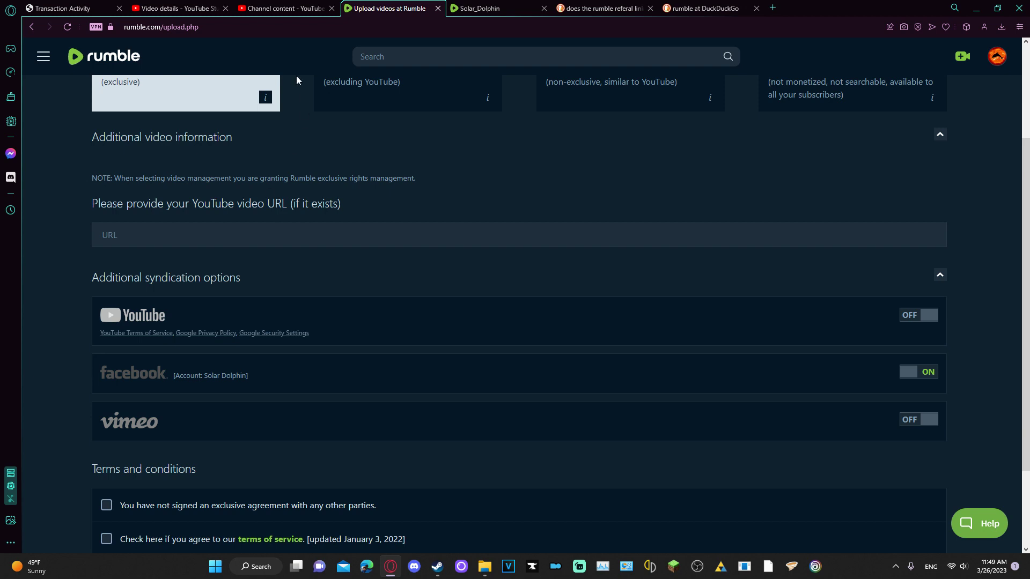
In YouTube Studio, copy the video link of 'Why you should switch to Rumble.'
{"action": "left_click", "coordinate": [290, 11]}
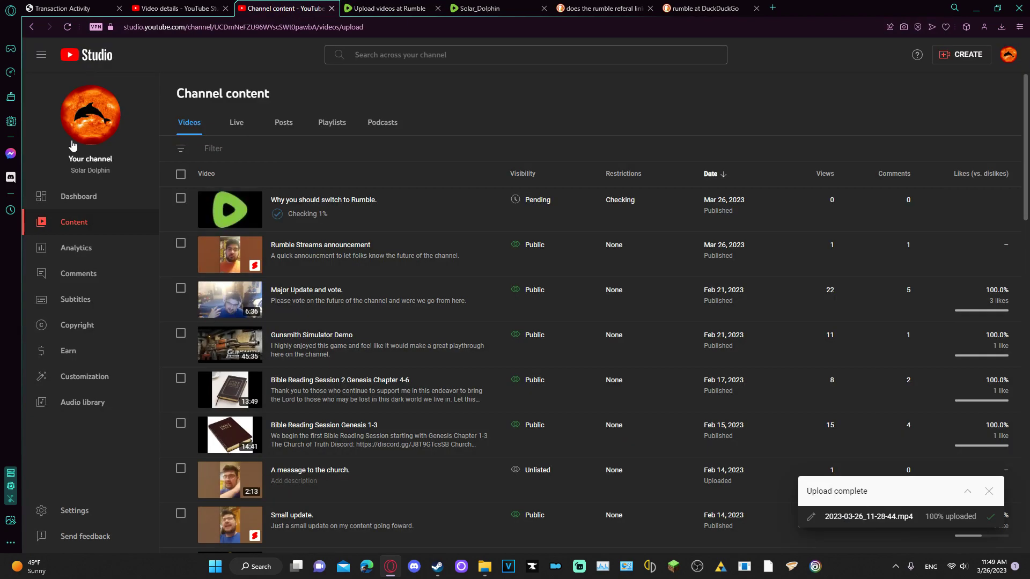
{"action": "left_click", "coordinate": [294, 202]}
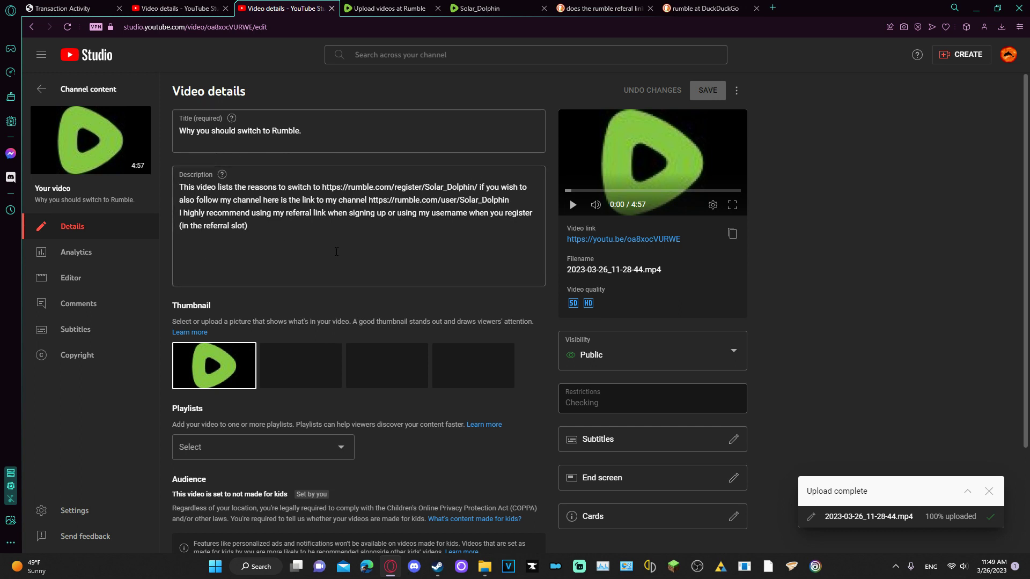
{"action": "left_click", "coordinate": [732, 234]}
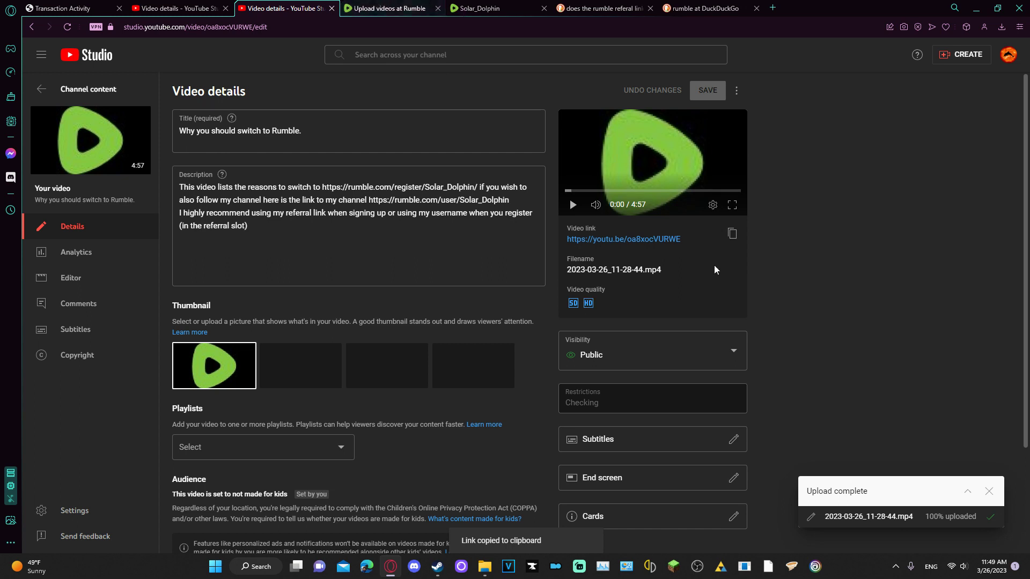
{"action": "left_click", "coordinate": [733, 235]}
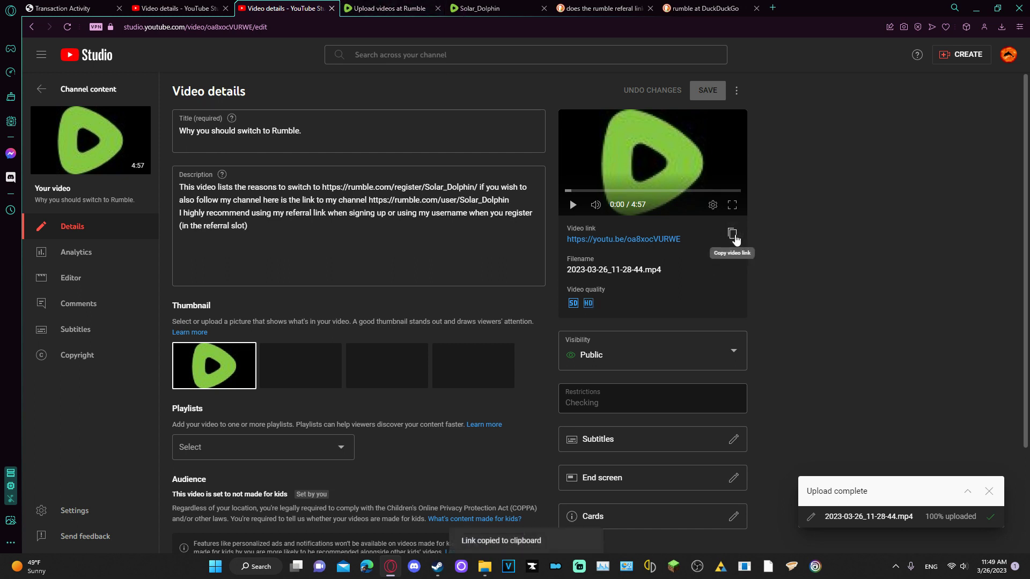
{"action": "left_click", "coordinate": [385, 9]}
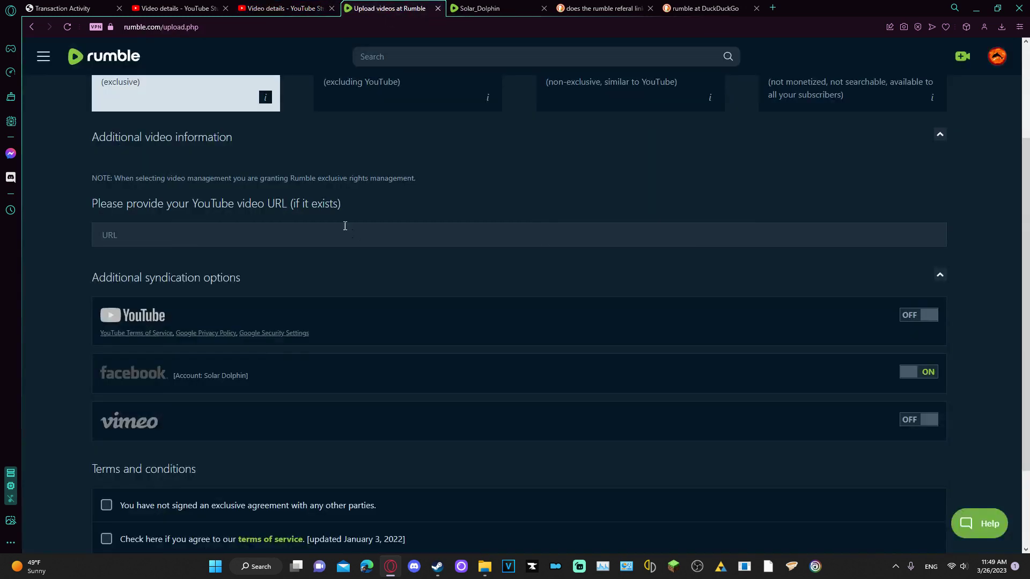
{"action": "key", "text": "ctrl+v"}
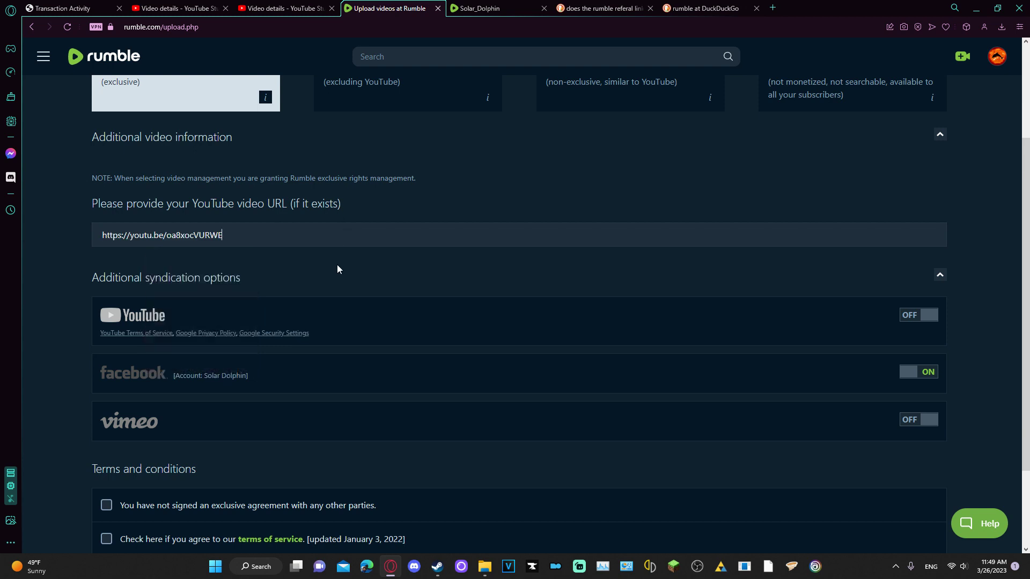
{"action": "scroll", "coordinate": [337, 266], "scroll_direction": "down", "scroll_amount": 2}
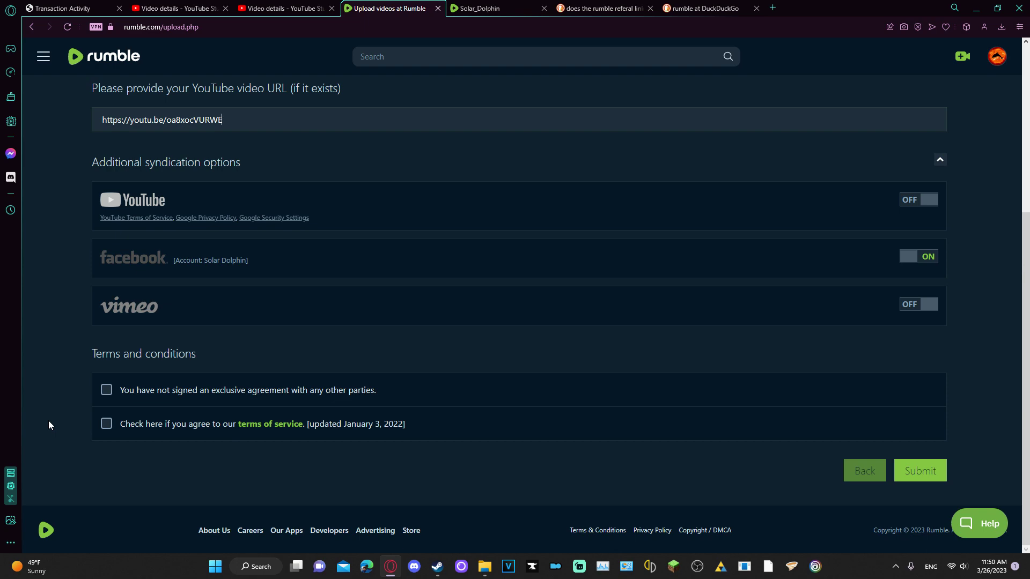
{"action": "left_click", "coordinate": [918, 470]}
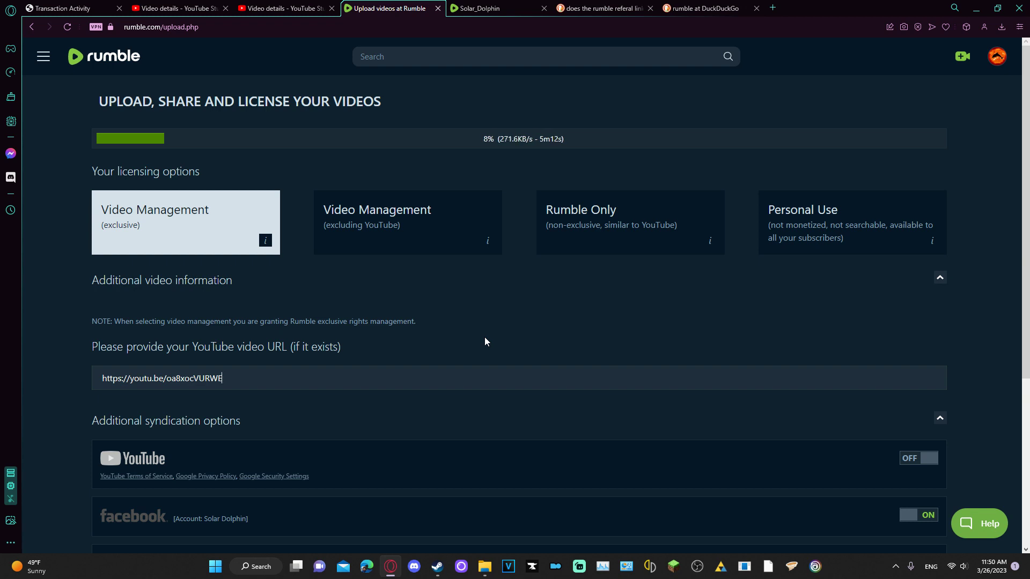
Select the video's file name on YouTube Studio's details page, then return to Rumble
{"action": "left_click", "coordinate": [284, 8]}
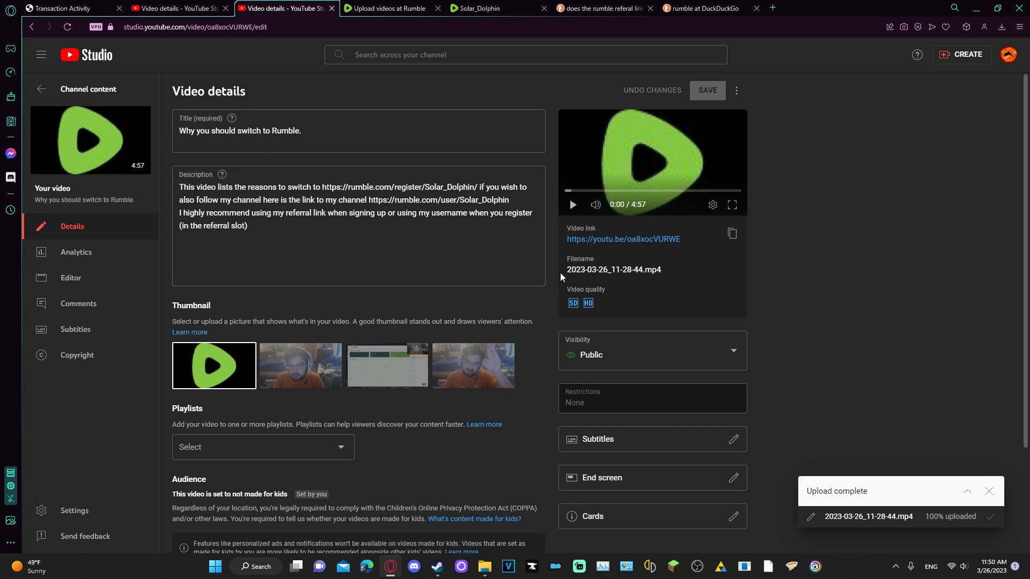
{"action": "left_click_drag", "start_coordinate": [560, 272], "coordinate": [671, 276]}
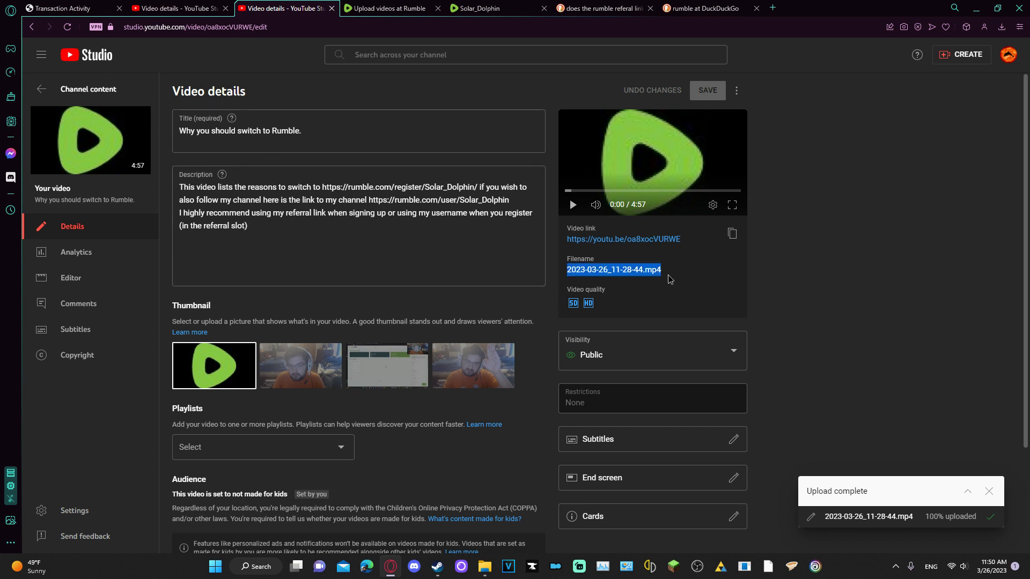
{"action": "left_click", "coordinate": [351, 11]}
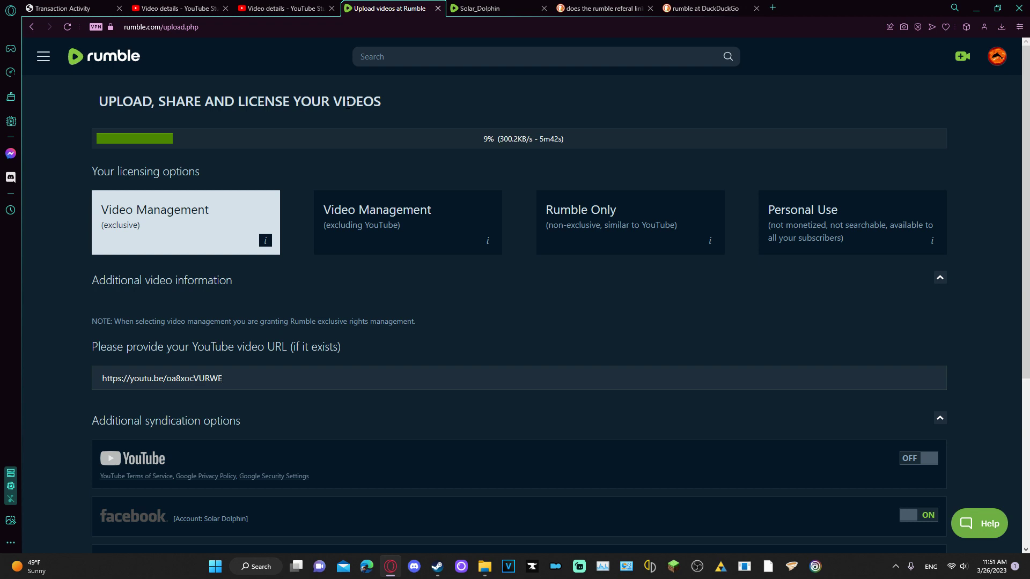
Go back in Rumble's upload flow to the video info step
{"action": "right_click", "coordinate": [347, 103]}
{"action": "left_click", "coordinate": [597, 299]}
{"action": "scroll", "coordinate": [601, 299], "scroll_direction": "down", "scroll_amount": 5}
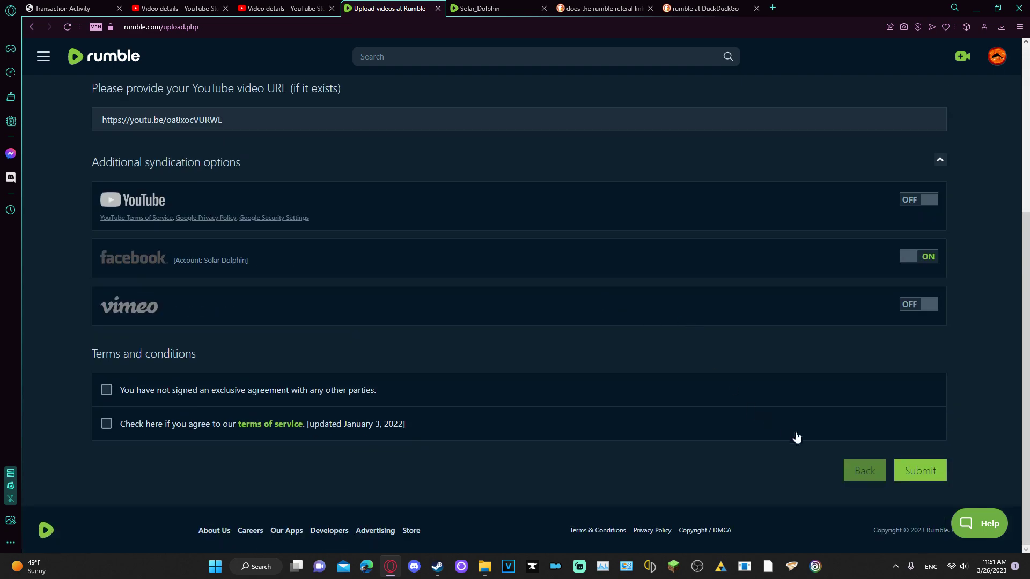
{"action": "left_click", "coordinate": [853, 468]}
{"action": "scroll", "coordinate": [821, 456], "scroll_direction": "down", "scroll_amount": 2}
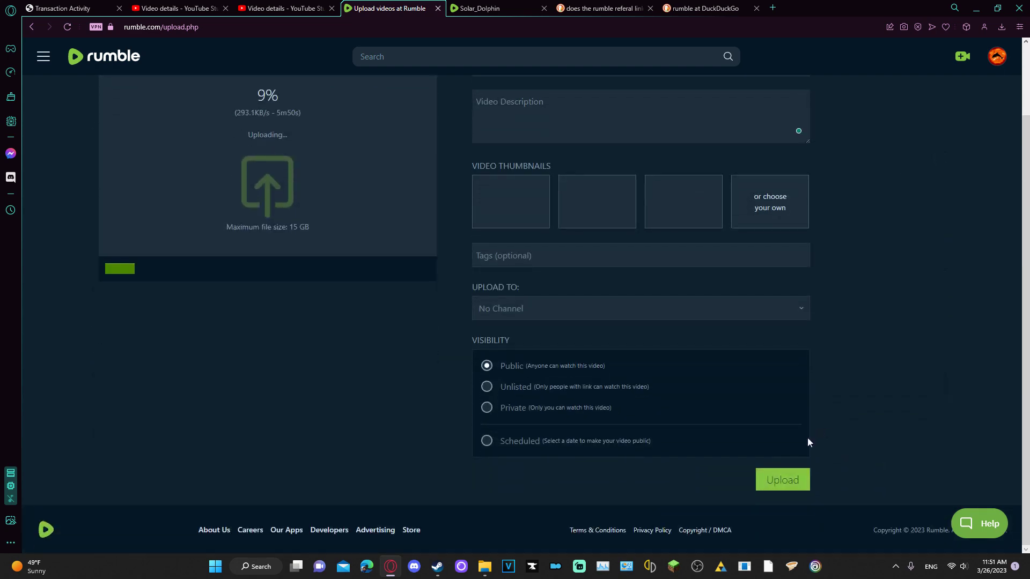
{"action": "scroll", "coordinate": [398, 138], "scroll_direction": "up", "scroll_amount": 2}
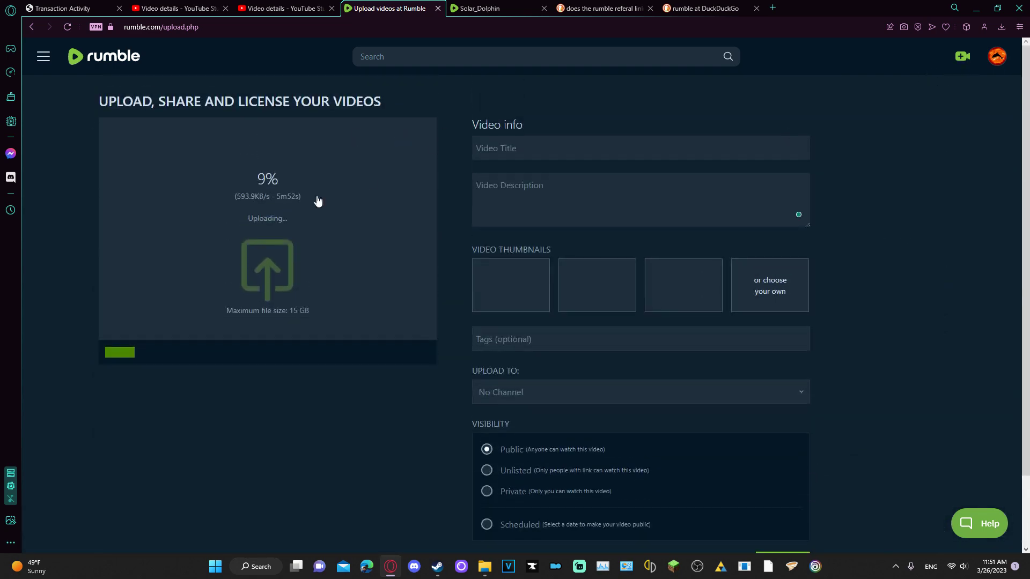
Start setting up a Go Live stream, confirming you want to leave the upload page
{"action": "left_click", "coordinate": [963, 56]}
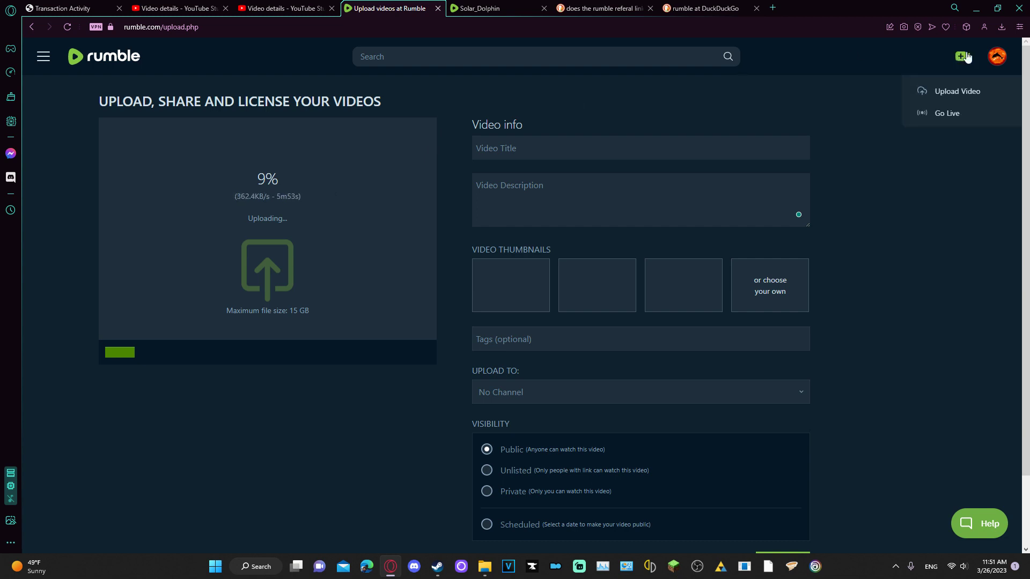
{"action": "left_click", "coordinate": [947, 113]}
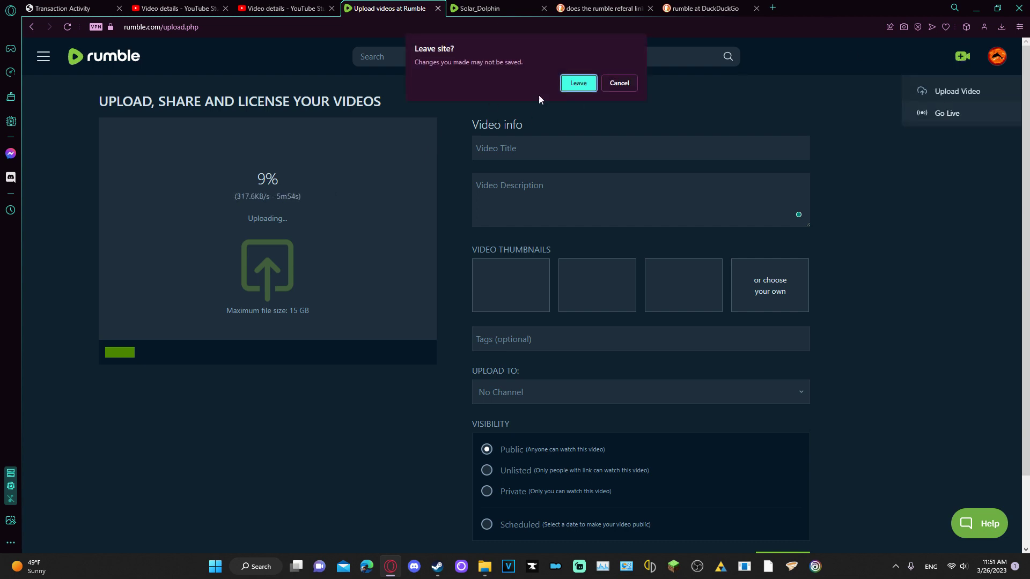
{"action": "left_click", "coordinate": [563, 84]}
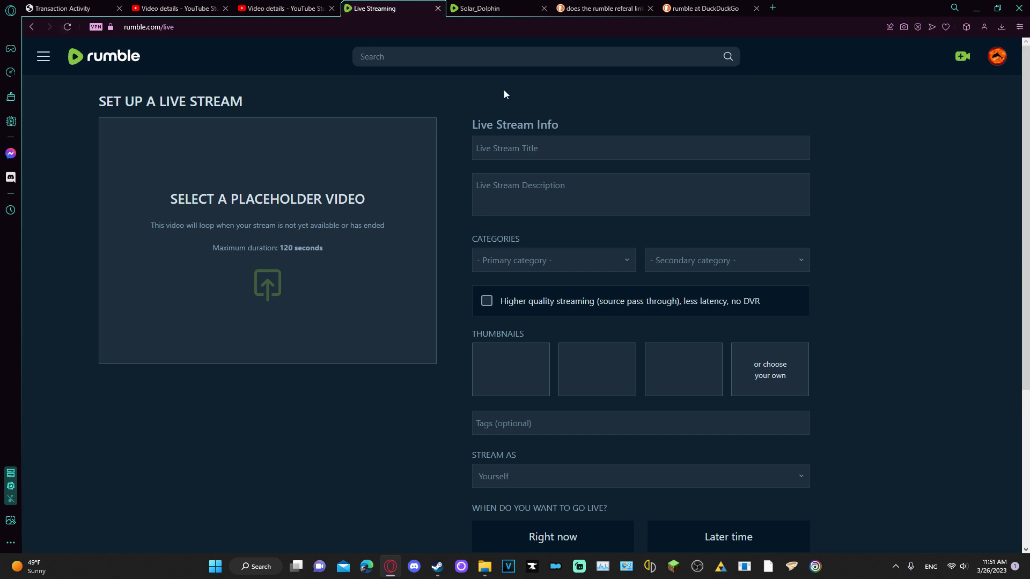
Turn Higher quality streaming on, then back off, leaving it unchecked
{"action": "left_click", "coordinate": [572, 305]}
{"action": "triple_click", "coordinate": [553, 301]}
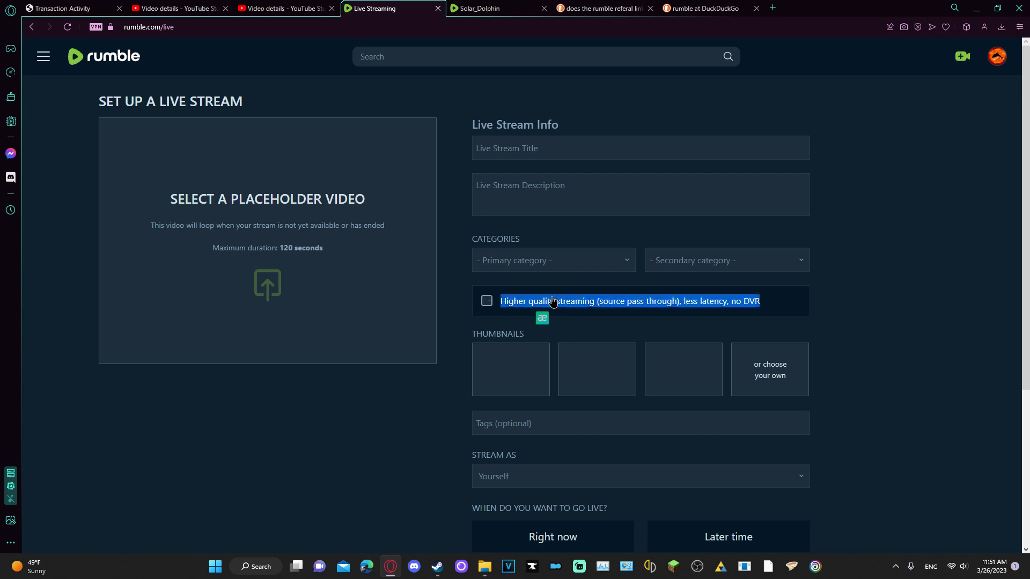
{"action": "left_click", "coordinate": [629, 318]}
{"action": "left_click", "coordinate": [547, 307]}
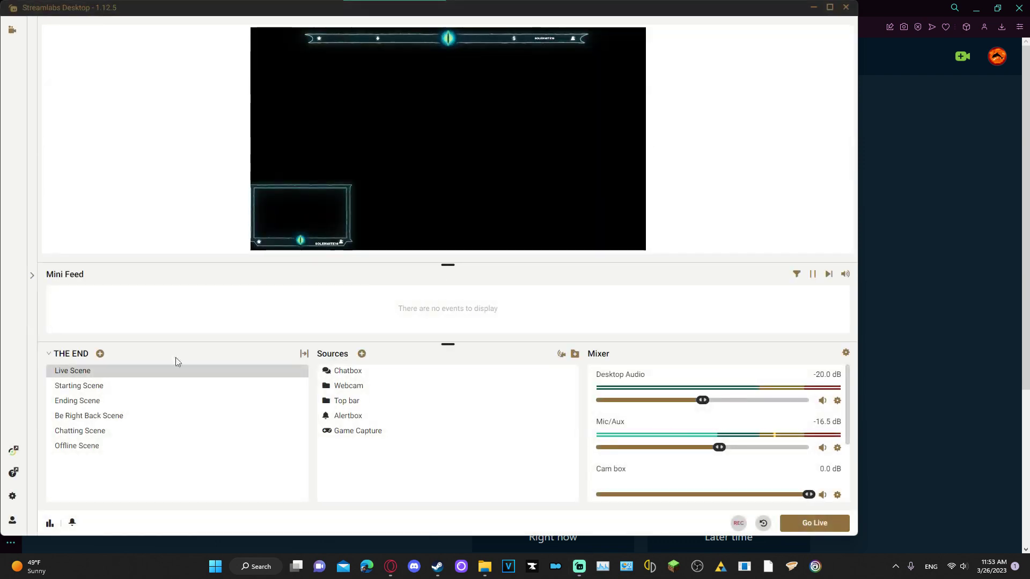
Check the Live Scene's filters in Streamlabs Desktop, then close them
{"action": "right_click", "coordinate": [89, 388]}
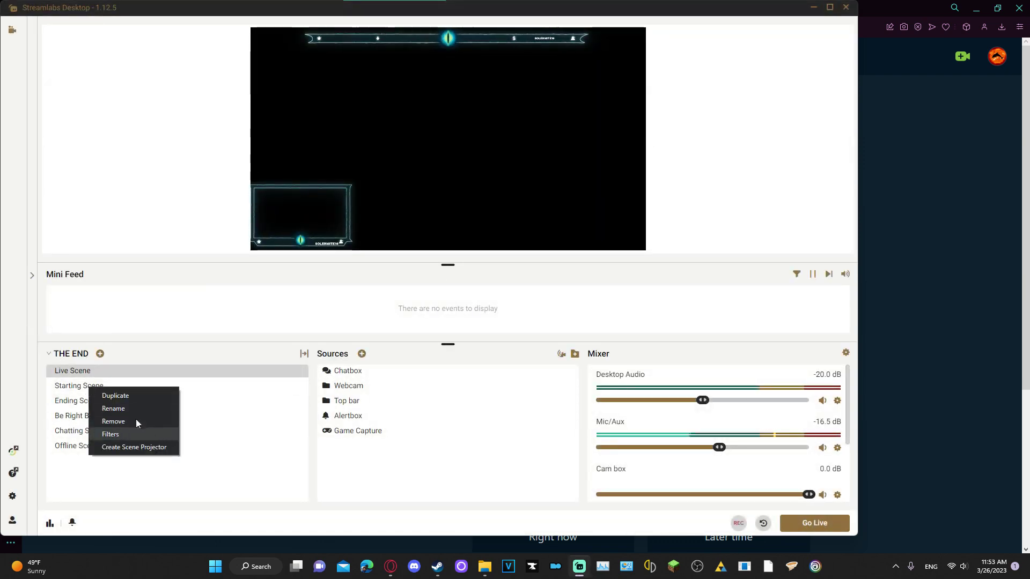
{"action": "left_click", "coordinate": [125, 434]}
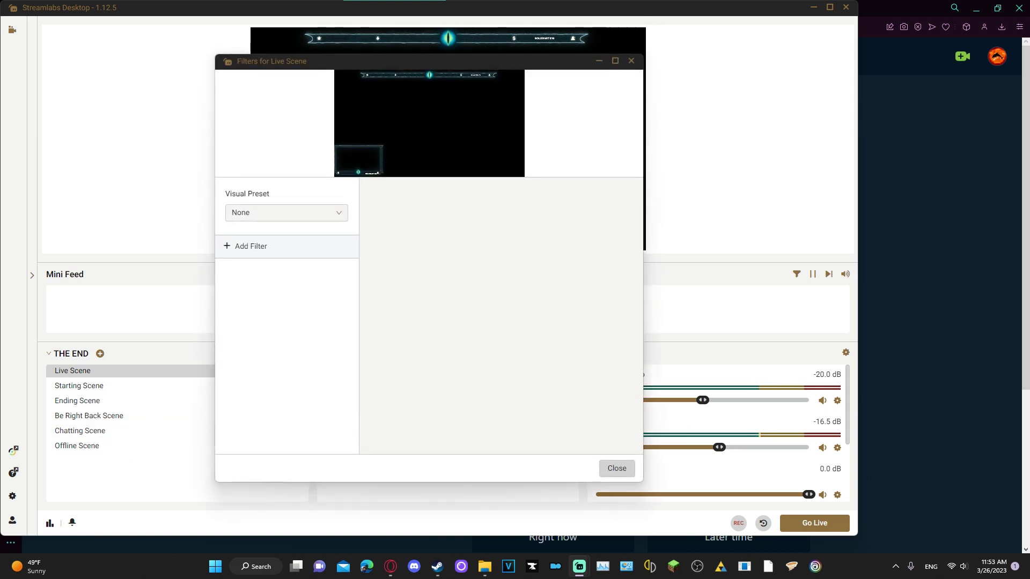
{"action": "left_click", "coordinate": [631, 61]}
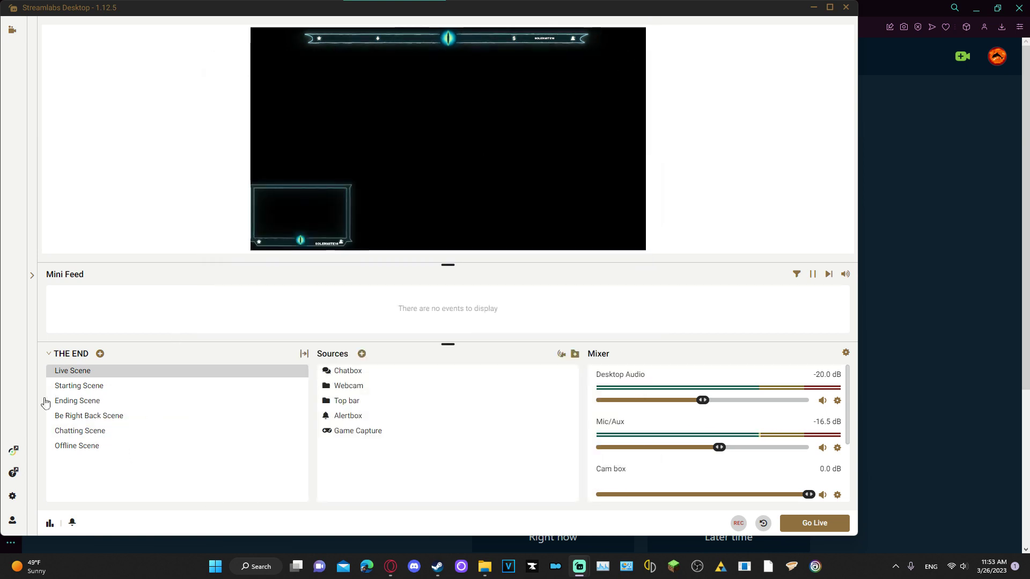
Switch the preview to the Starting Scene and look at its Starting Screen source
{"action": "right_click", "coordinate": [82, 384]}
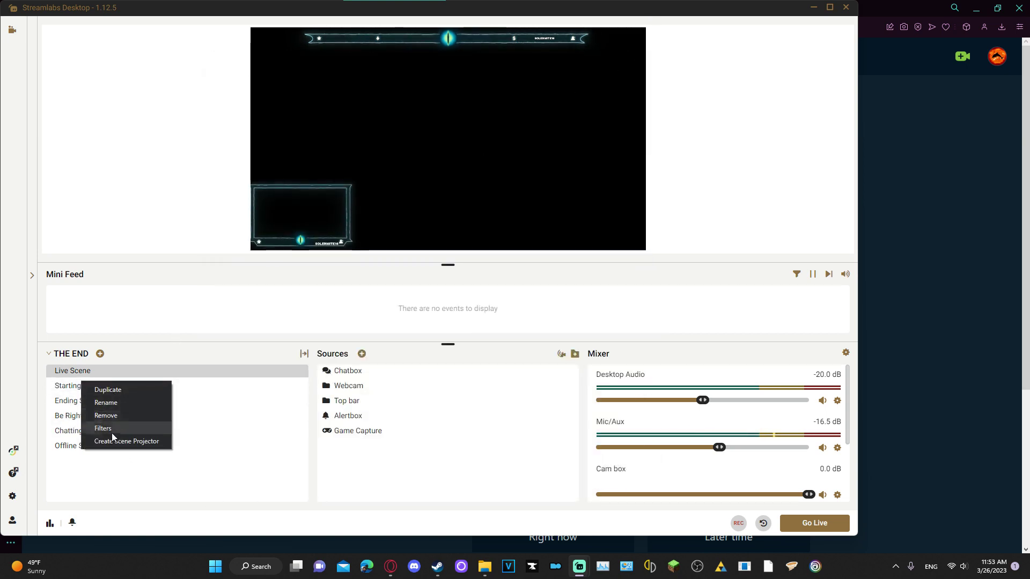
{"action": "left_click", "coordinate": [61, 386]}
{"action": "left_click", "coordinate": [75, 390]}
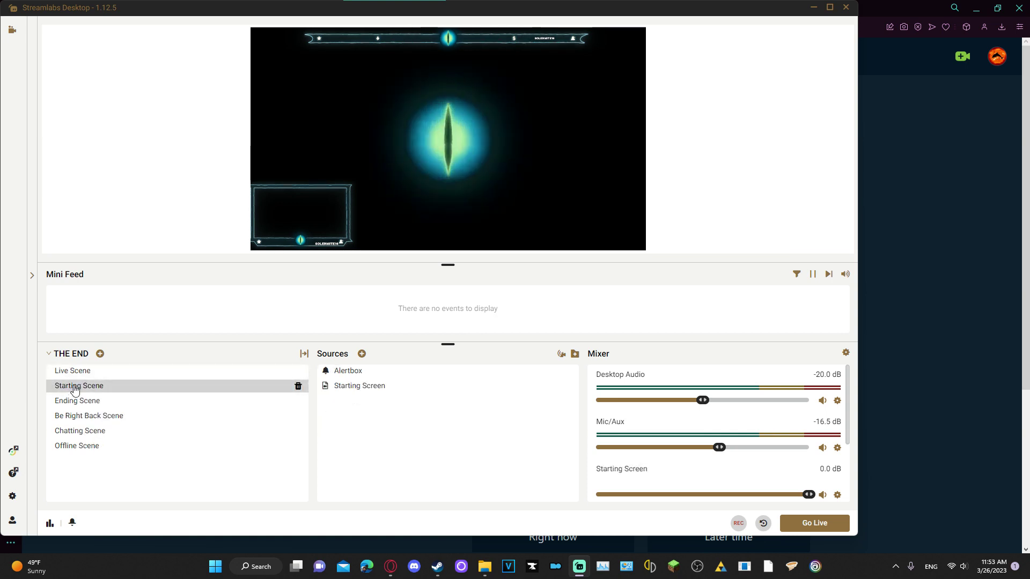
{"action": "right_click", "coordinate": [75, 389]}
{"action": "left_click", "coordinate": [361, 386]}
{"action": "right_click", "coordinate": [362, 388]}
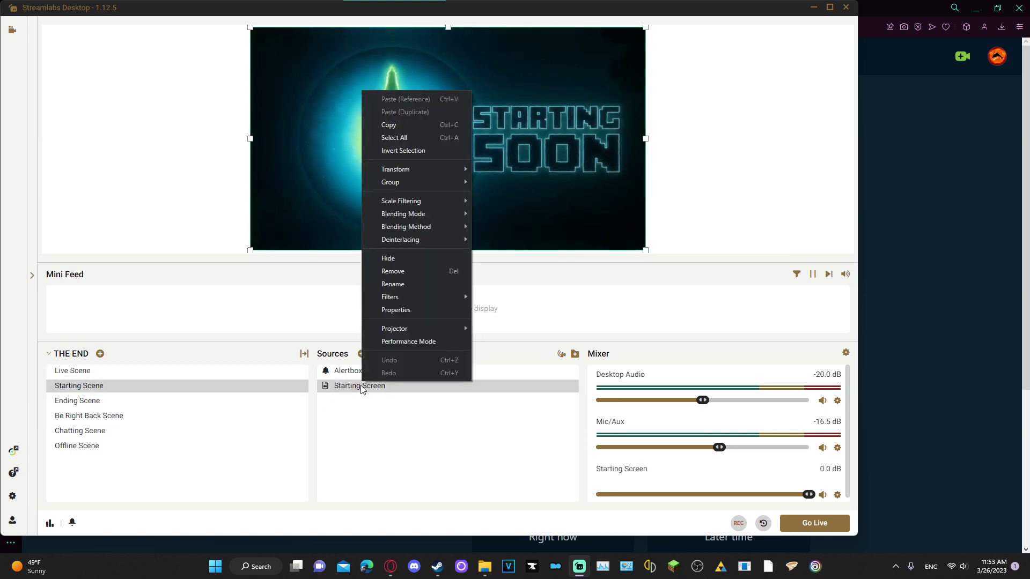
{"action": "left_click", "coordinate": [195, 195]}
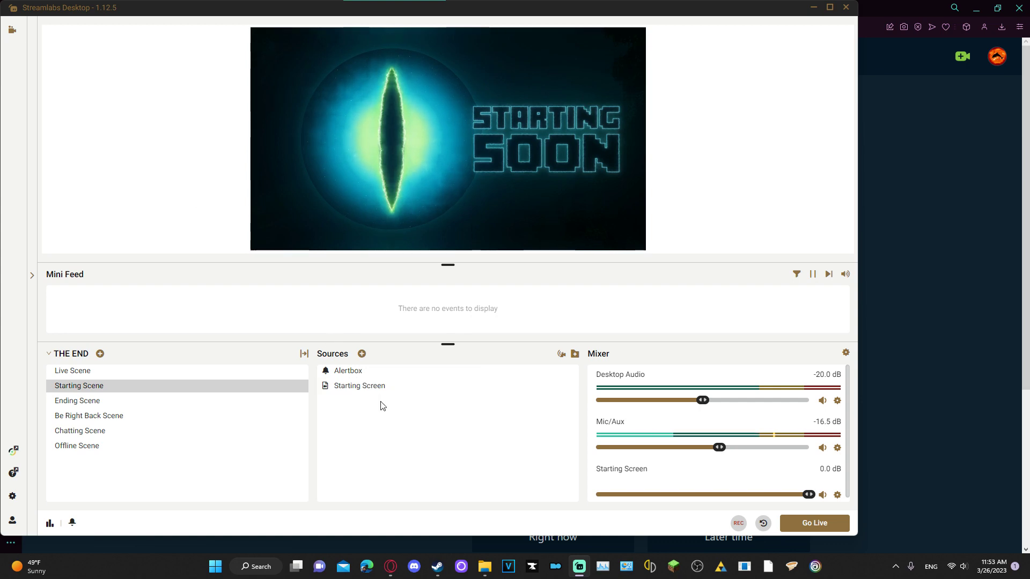
Browse for the Starting Screen source's media file and park the file picker on the right
{"action": "right_click", "coordinate": [366, 394]}
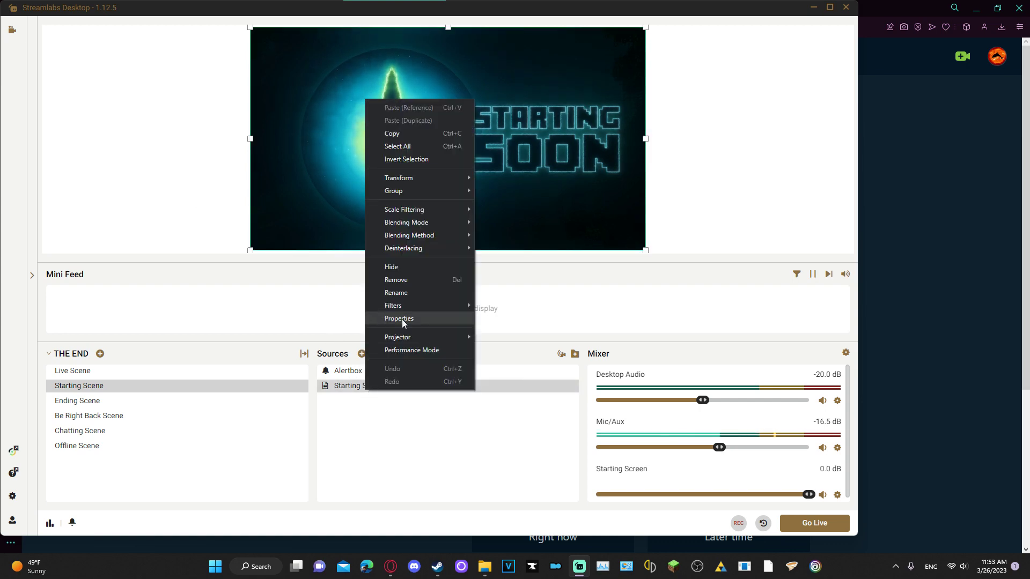
{"action": "left_click", "coordinate": [403, 324]}
{"action": "left_click", "coordinate": [557, 218]}
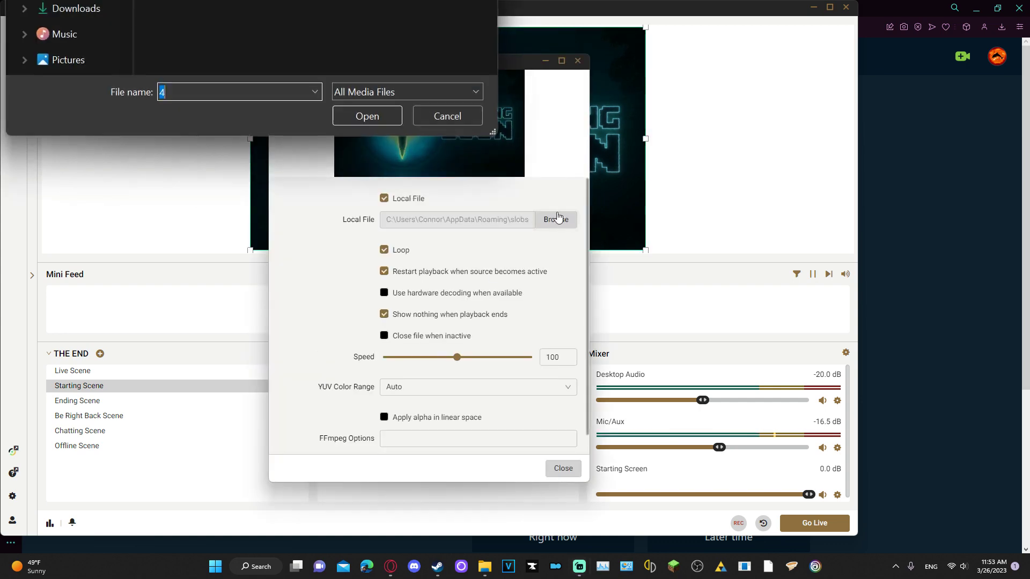
{"action": "key", "text": "Escape"}
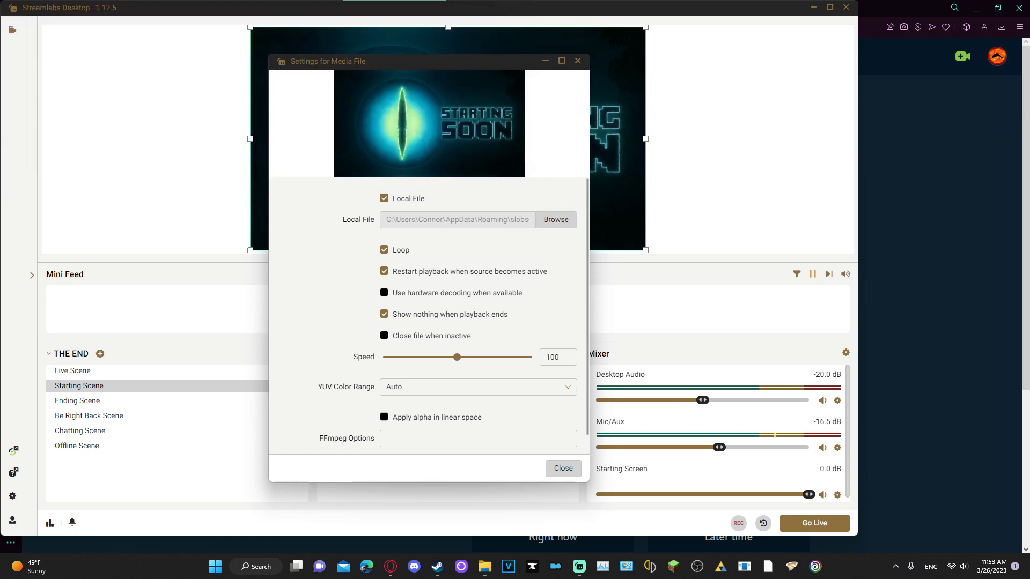
{"action": "left_click_drag", "start_coordinate": [1008, 1], "coordinate": [923, 102]}
Drop video file 4.webm onto Rumble's Select a Placeholder Video area to upload it
{"action": "left_click", "coordinate": [894, 63]}
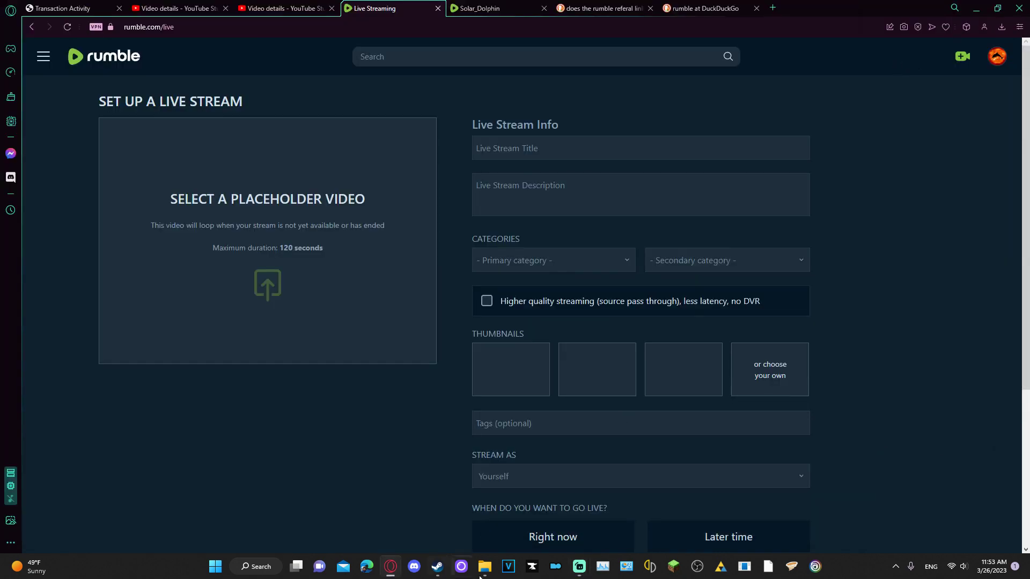
{"action": "mouse_move", "coordinate": [579, 566]}
{"action": "left_click", "coordinate": [657, 510]}
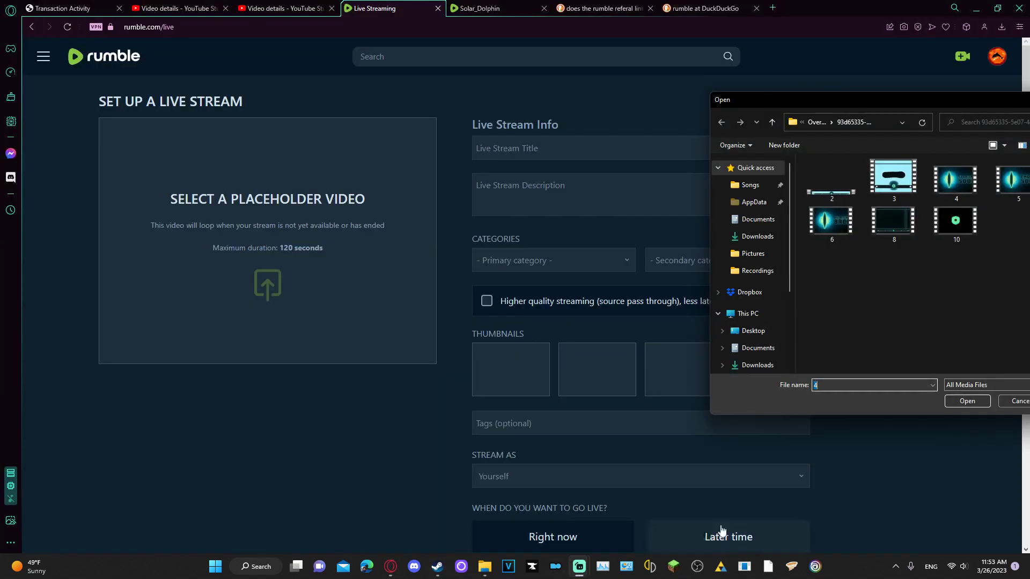
{"action": "left_click_drag", "start_coordinate": [842, 99], "coordinate": [822, 91]}
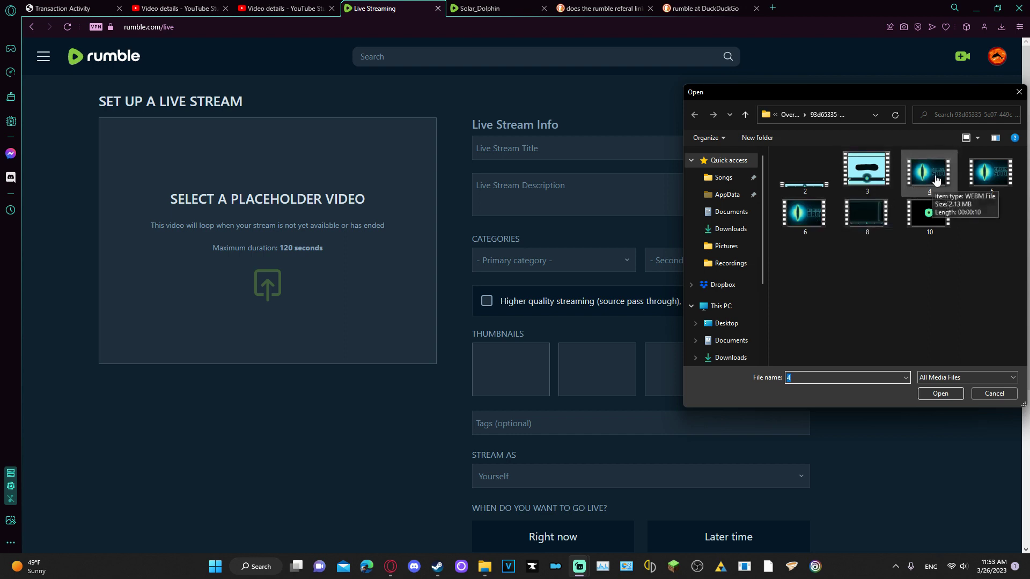
{"action": "left_click_drag", "start_coordinate": [936, 180], "coordinate": [333, 243]}
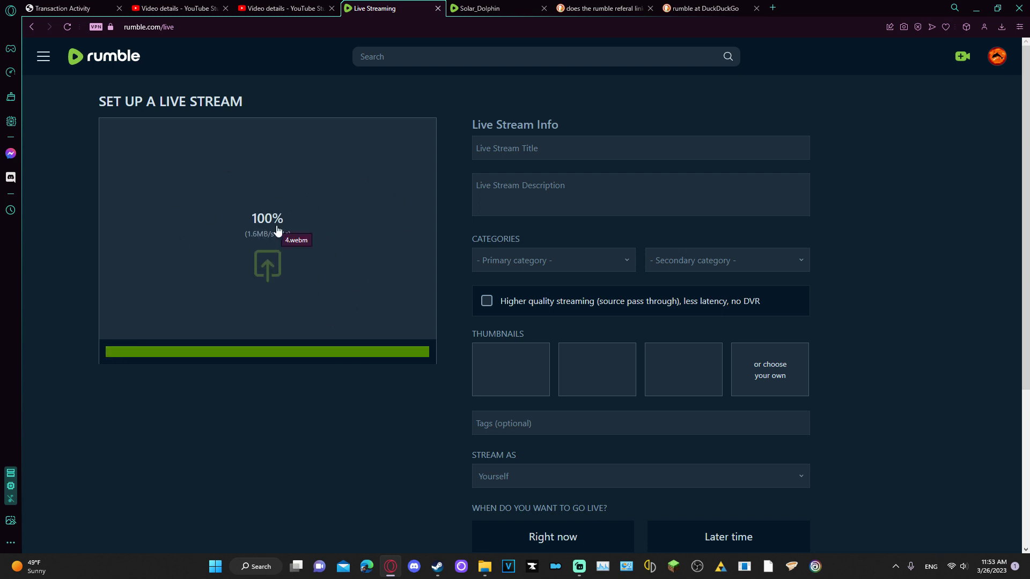
Title the stream 'tutorial how to livestream' and set the primary category to Gaming
{"action": "left_click", "coordinate": [597, 155]}
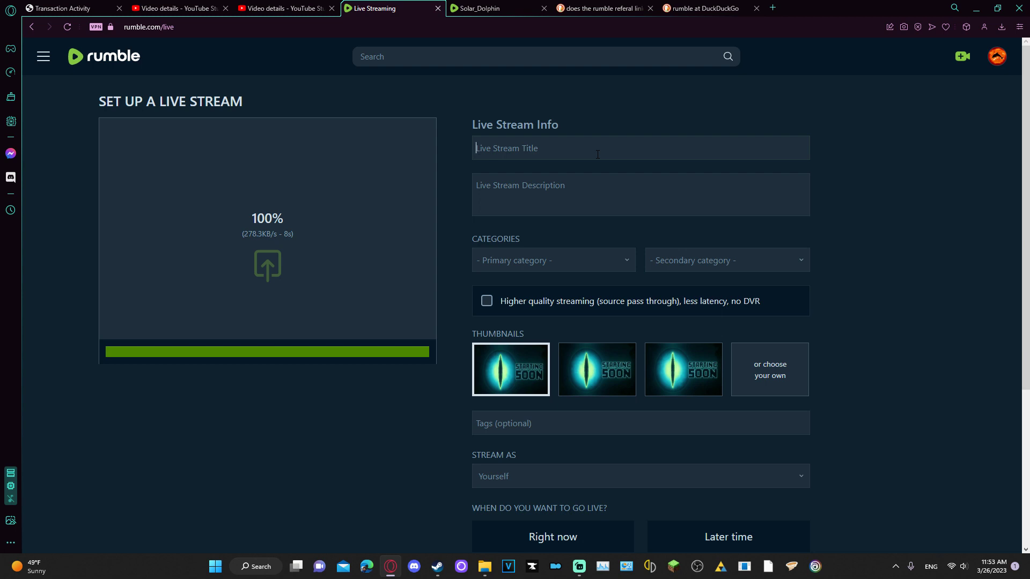
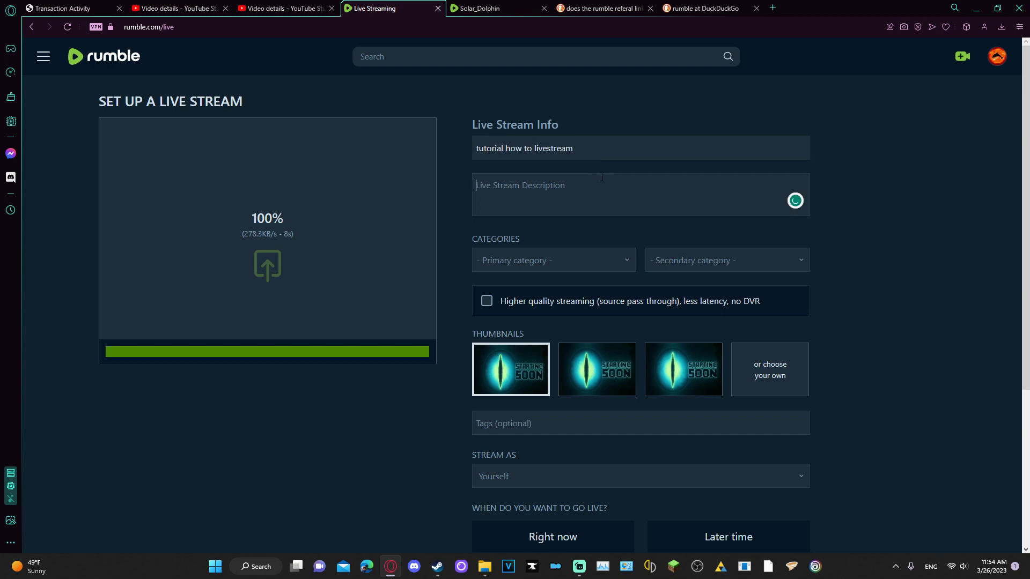
{"action": "left_click", "coordinate": [552, 259]}
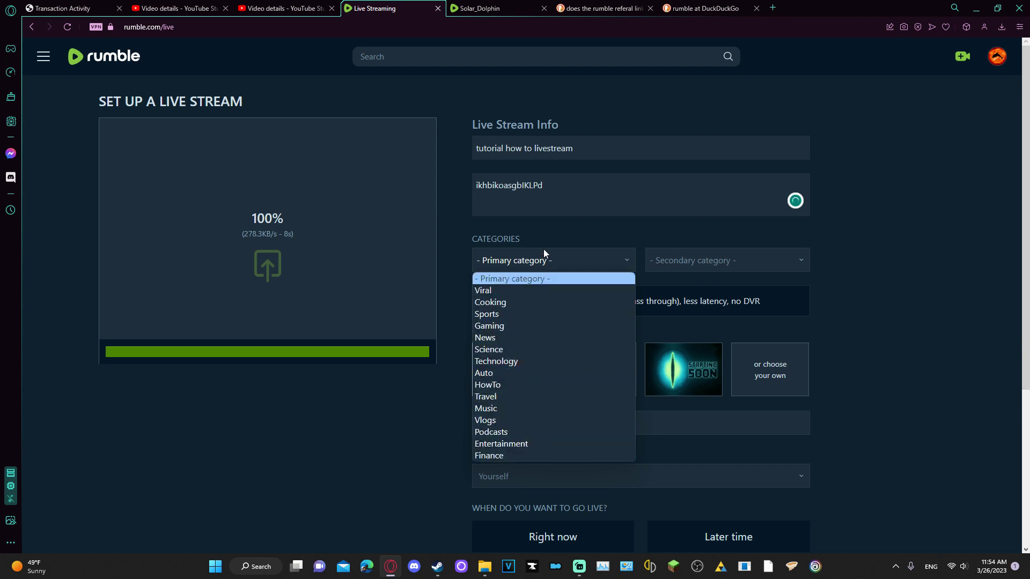
{"action": "left_click", "coordinate": [623, 249]}
{"action": "left_click", "coordinate": [696, 257]}
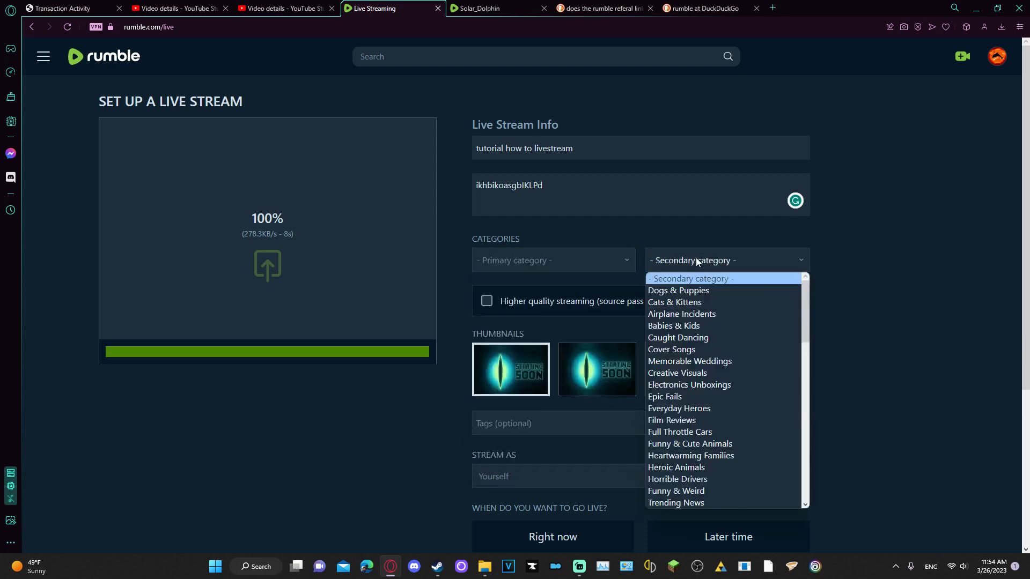
{"action": "left_click", "coordinate": [578, 255]}
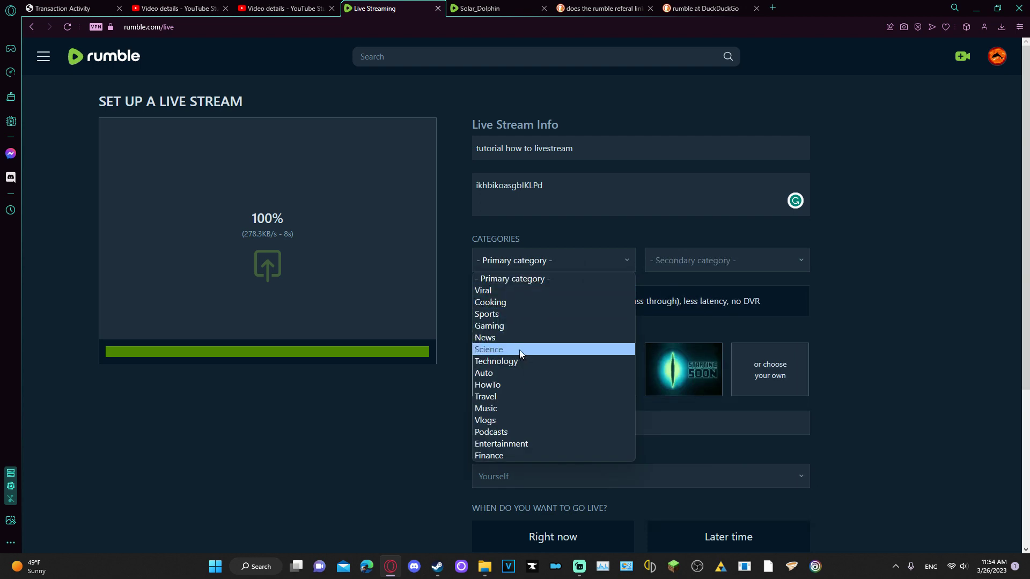
{"action": "left_click", "coordinate": [502, 325]}
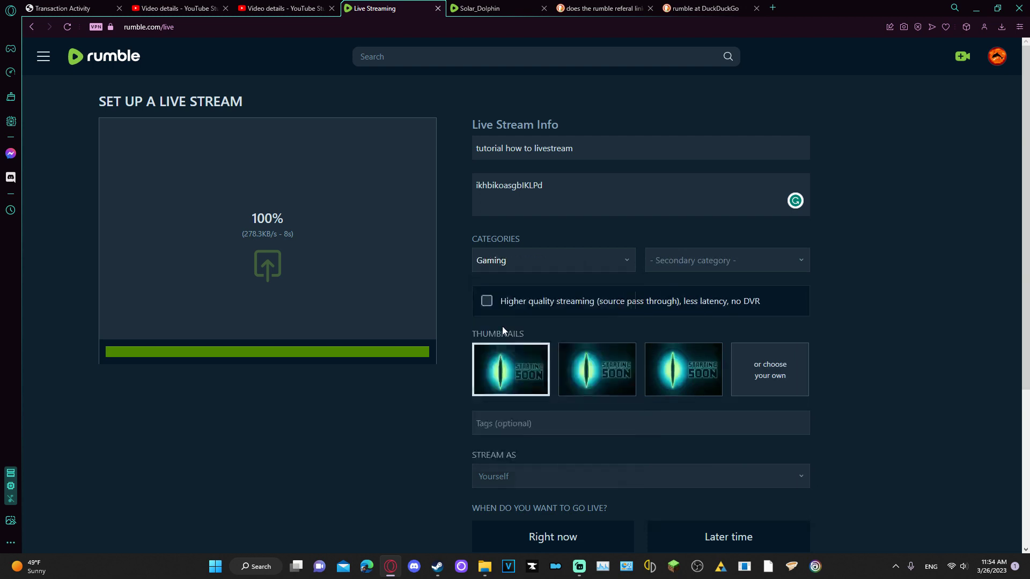
Set the secondary category to Tutorials, keeping Gaming as the primary category
{"action": "left_click", "coordinate": [707, 268]}
{"action": "scroll", "coordinate": [709, 426], "scroll_direction": "down", "scroll_amount": 8}
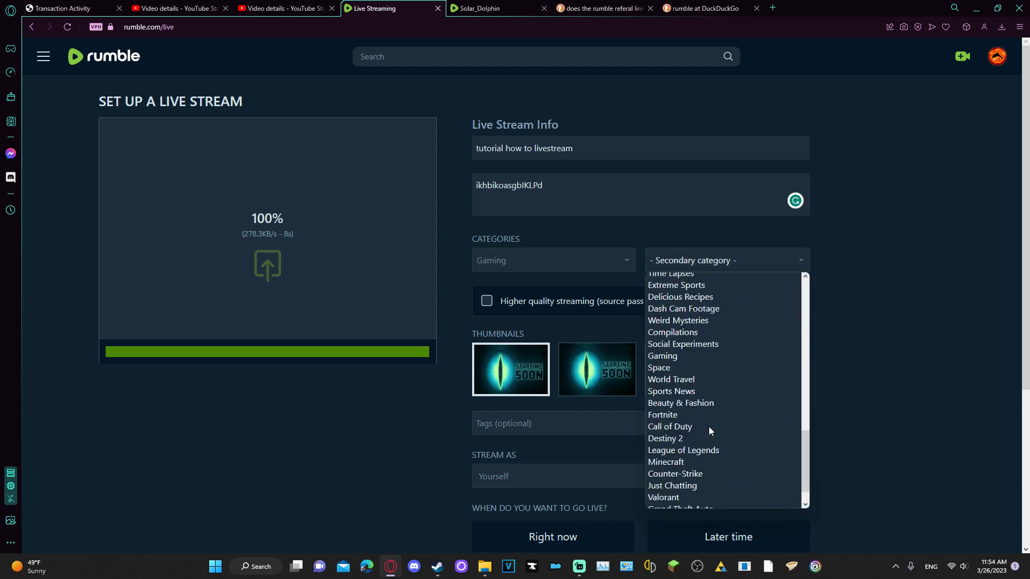
{"action": "scroll", "coordinate": [709, 427], "scroll_direction": "down", "scroll_amount": 2}
{"action": "left_click", "coordinate": [680, 325]}
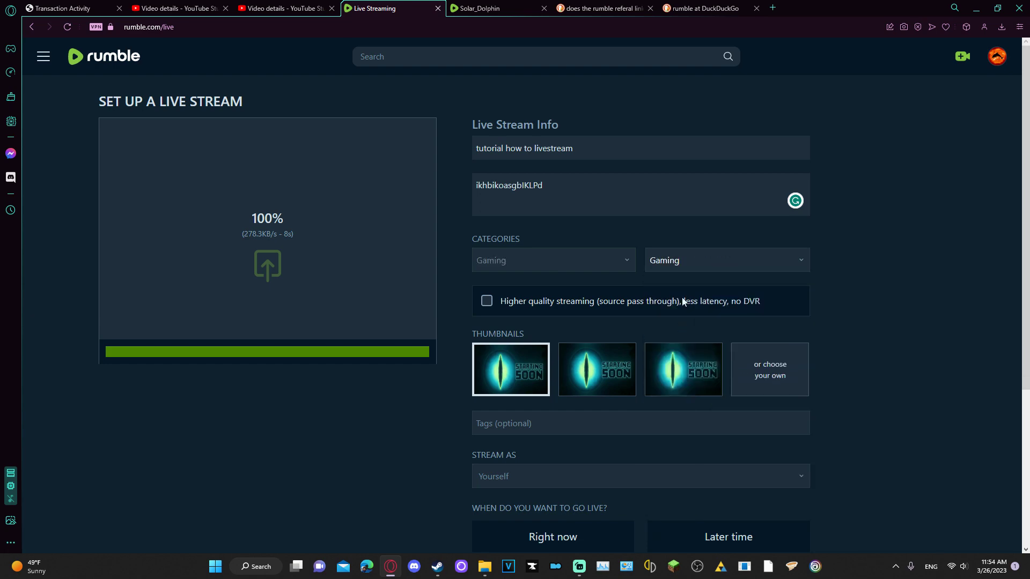
{"action": "left_click", "coordinate": [775, 266]}
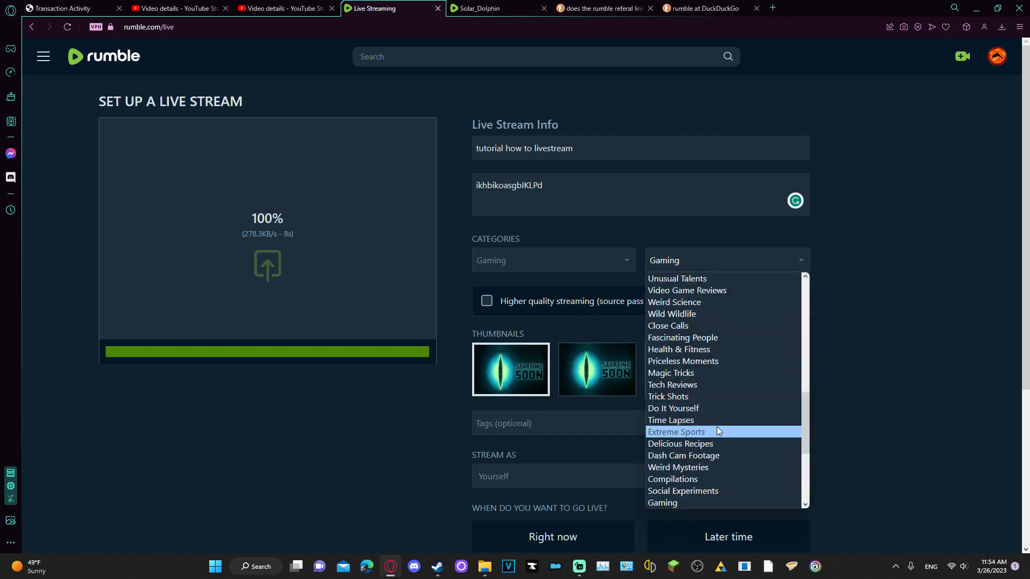
{"action": "scroll", "coordinate": [716, 426], "scroll_direction": "down", "scroll_amount": 3}
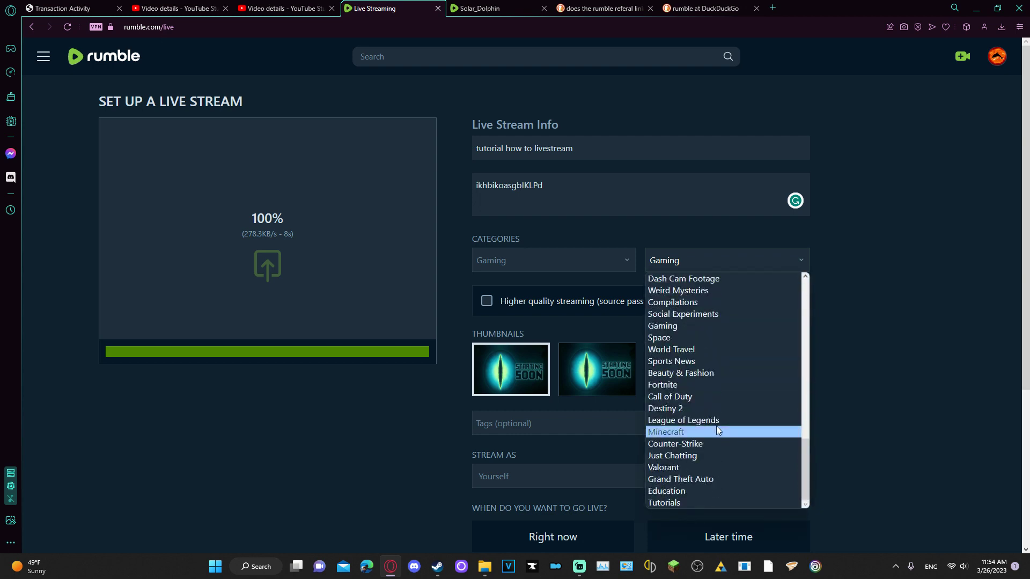
{"action": "left_click", "coordinate": [671, 503]}
{"action": "left_click", "coordinate": [498, 270]}
{"action": "left_click", "coordinate": [498, 269]}
{"action": "left_click", "coordinate": [716, 263]}
{"action": "left_click", "coordinate": [680, 262]}
{"action": "left_click", "coordinate": [687, 263]}
{"action": "left_click", "coordinate": [616, 261]}
{"action": "left_click", "coordinate": [617, 261]}
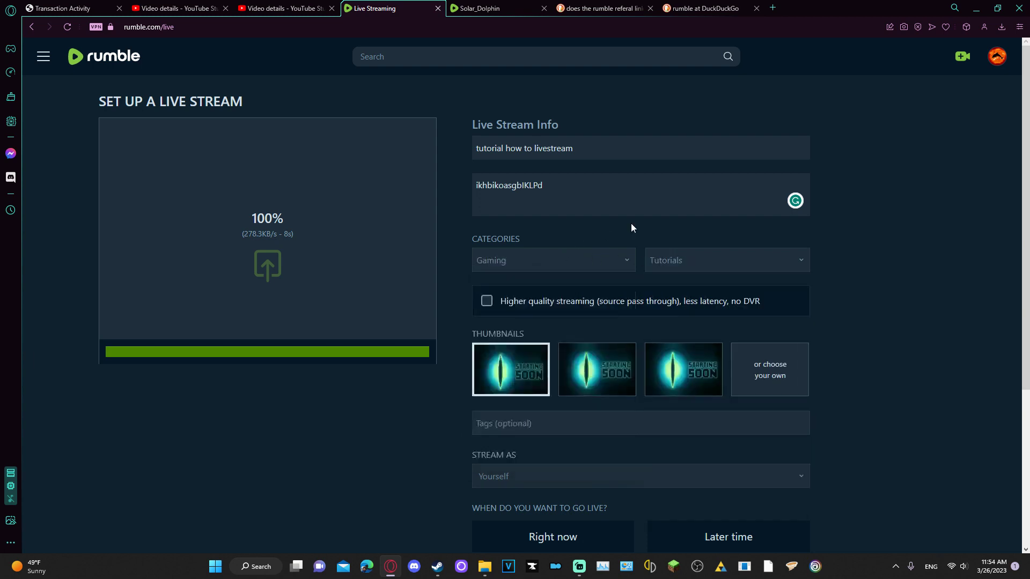
Leave Higher quality streaming unchecked
{"action": "left_click", "coordinate": [498, 302]}
{"action": "left_click", "coordinate": [499, 303]}
{"action": "left_click", "coordinate": [498, 303]}
{"action": "left_click", "coordinate": [498, 303]}
{"action": "scroll", "coordinate": [470, 424], "scroll_direction": "down", "scroll_amount": 1}
Set Stream As to yourself
{"action": "left_click", "coordinate": [525, 351]}
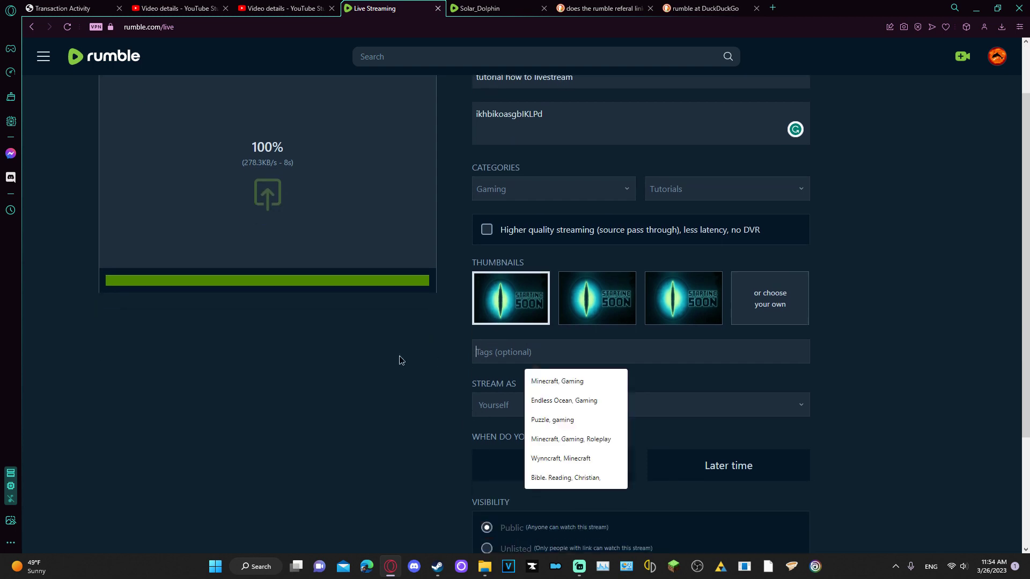
{"action": "left_click", "coordinate": [571, 405]}
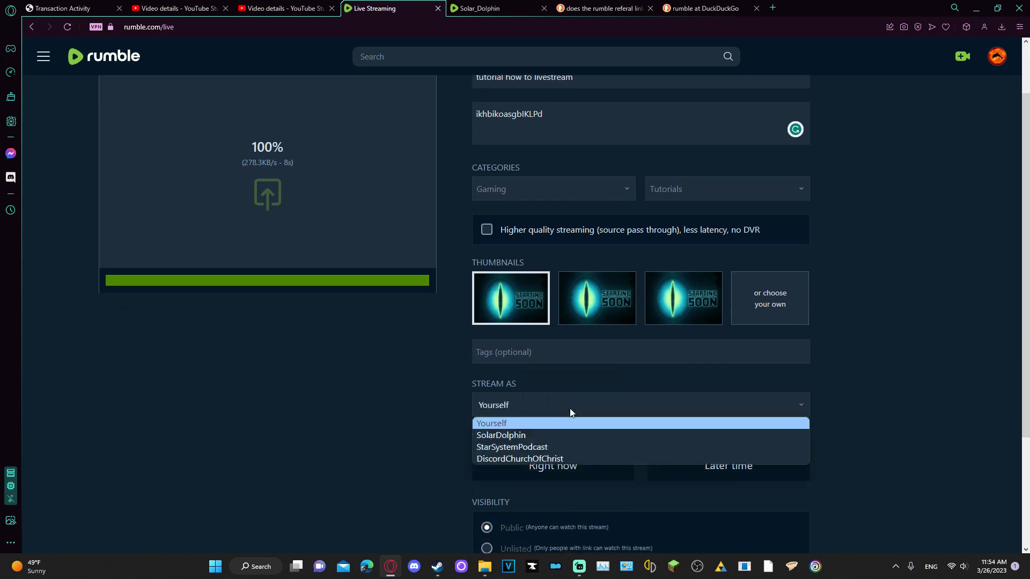
{"action": "left_click", "coordinate": [518, 424]}
{"action": "scroll", "coordinate": [516, 419], "scroll_direction": "down", "scroll_amount": 3}
Schedule the stream for 3/27/2023 at 11:00 am and make the recording private afterwards
{"action": "left_click", "coordinate": [700, 301]}
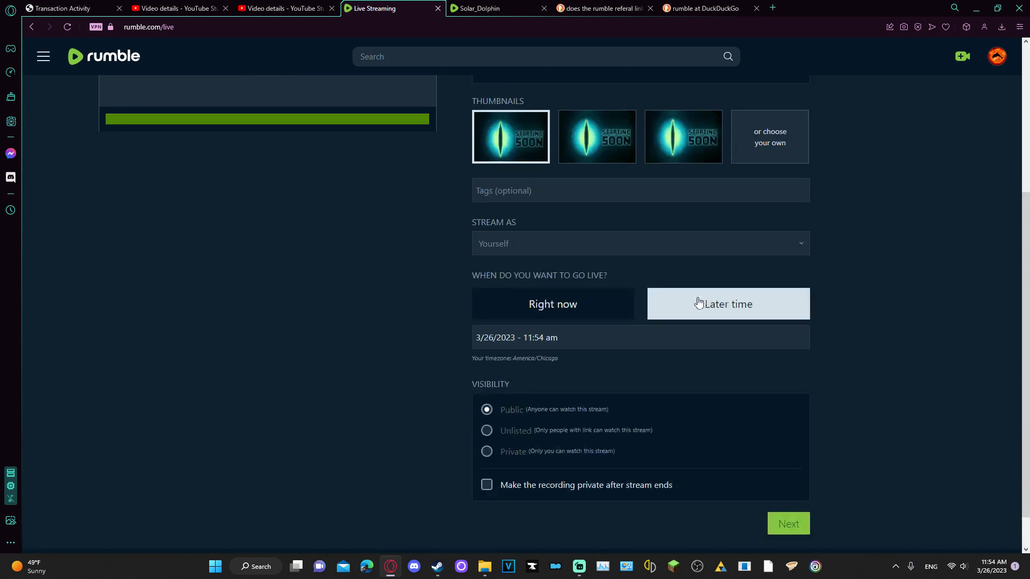
{"action": "left_click", "coordinate": [577, 337]}
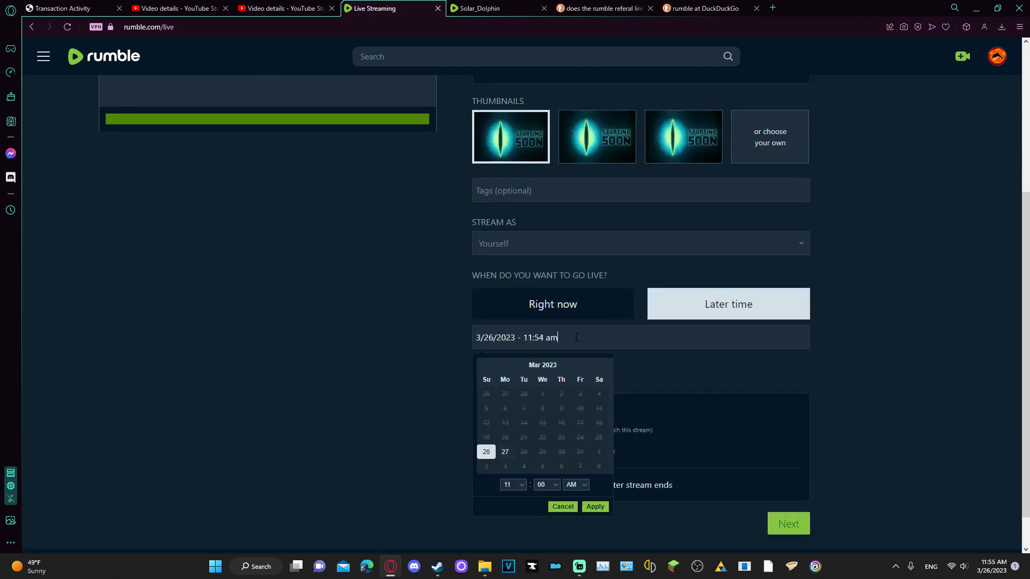
{"action": "left_click", "coordinate": [505, 452]}
{"action": "left_click", "coordinate": [735, 359]}
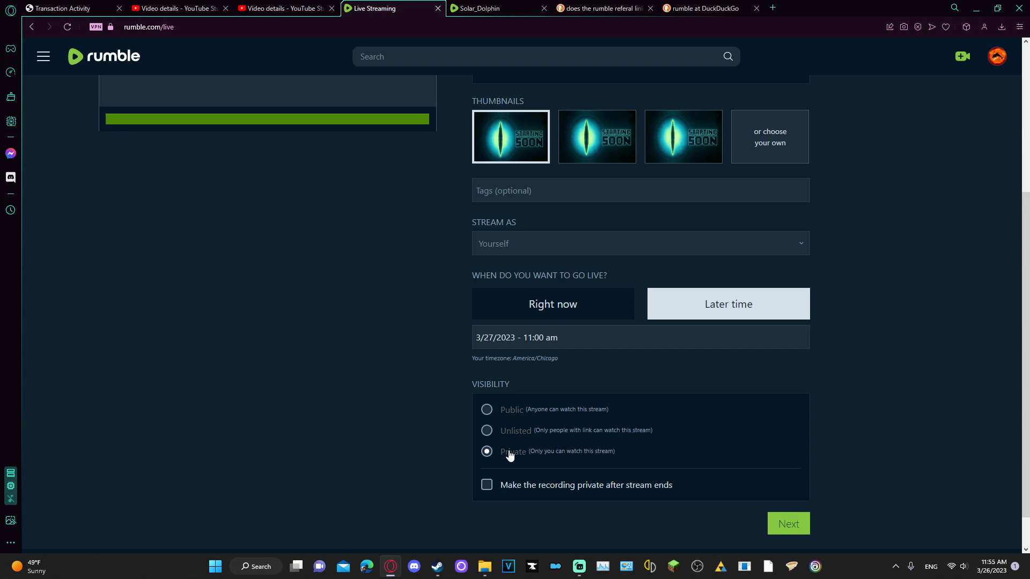
{"action": "left_click", "coordinate": [504, 489]}
Choose Rumble Only licensing, accept both terms, and submit the live stream setup
{"action": "left_click", "coordinate": [790, 532]}
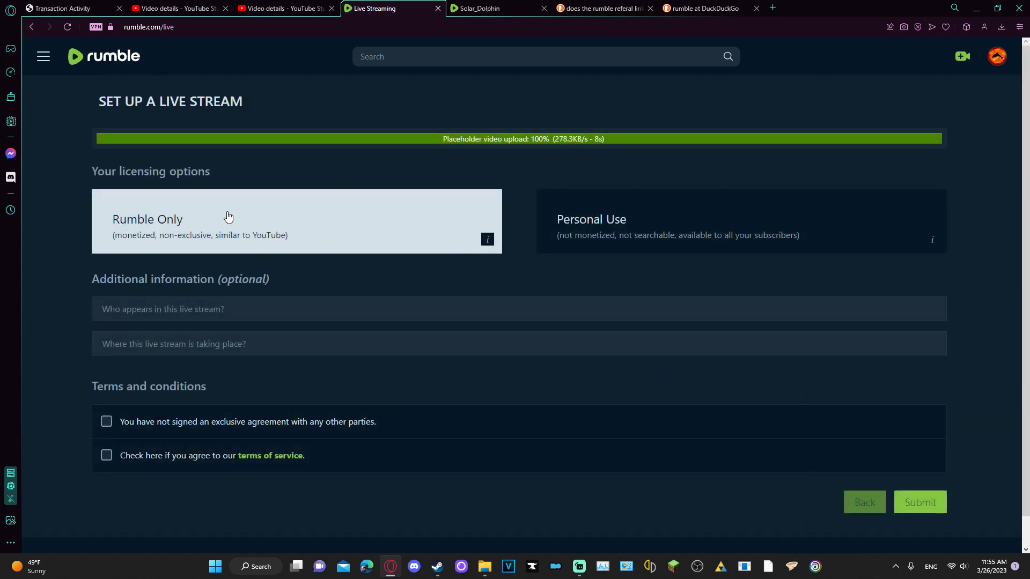
{"action": "left_click", "coordinate": [626, 227]}
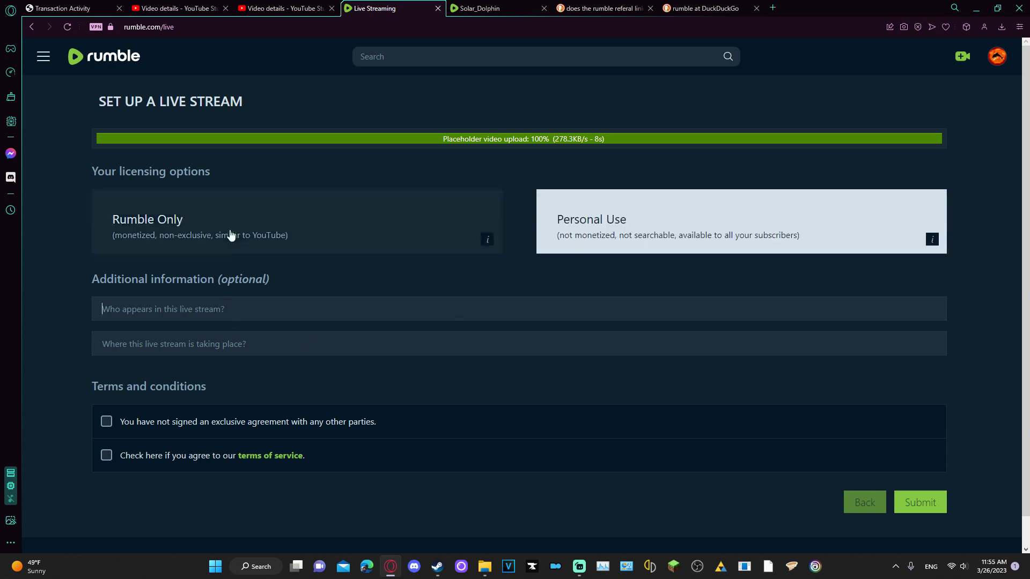
{"action": "left_click", "coordinate": [414, 225]}
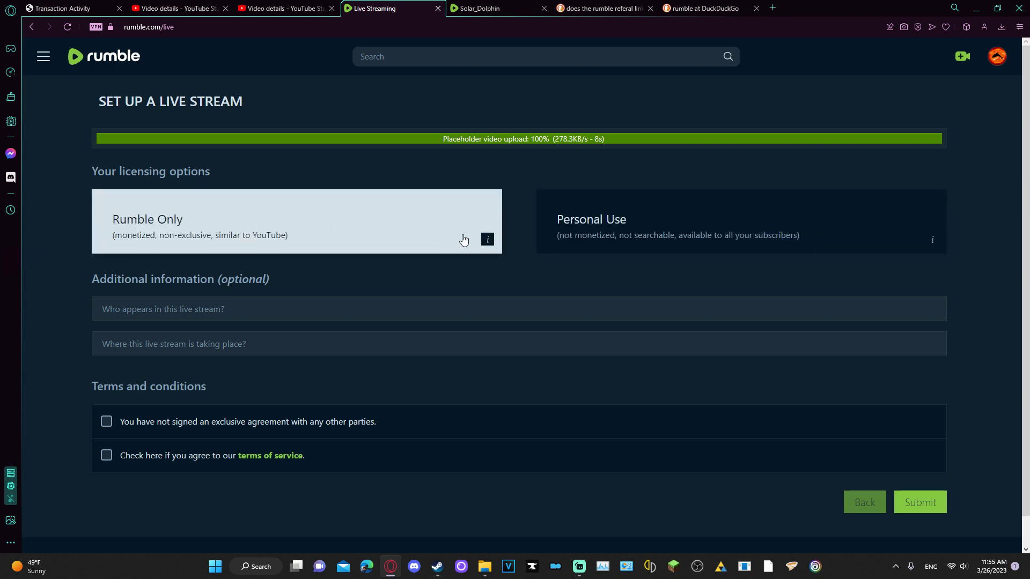
{"action": "mouse_move", "coordinate": [486, 241]}
{"action": "left_click", "coordinate": [175, 424]}
{"action": "left_click", "coordinate": [161, 455]}
{"action": "left_click", "coordinate": [919, 502]}
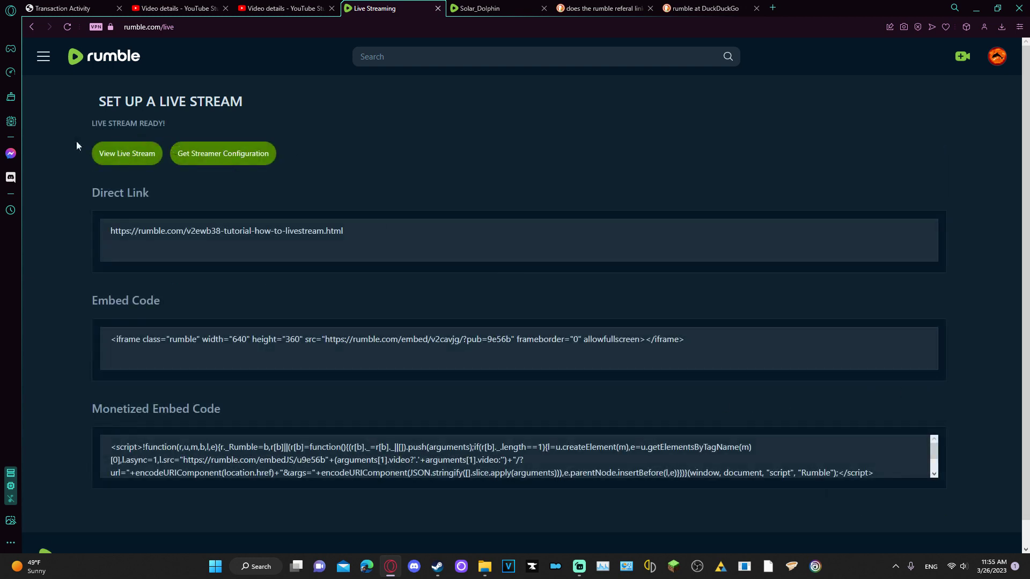
Inspect the Direct Link, Embed Code and Monetized Embed Code on the Live Stream Ready page
{"action": "left_click", "coordinate": [375, 248]}
{"action": "left_click", "coordinate": [139, 342]}
{"action": "left_click", "coordinate": [859, 467]}
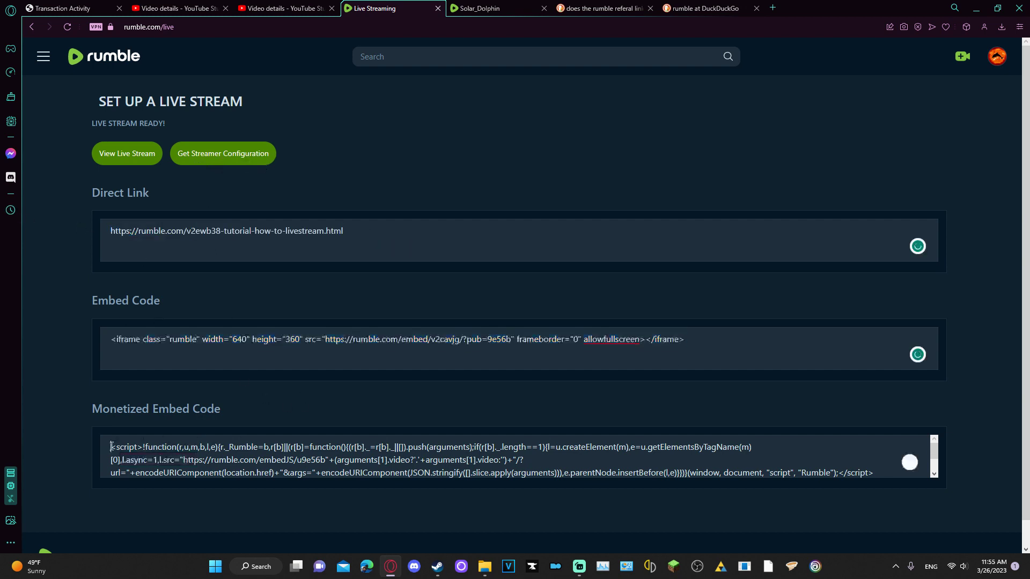
{"action": "left_click", "coordinate": [771, 488]}
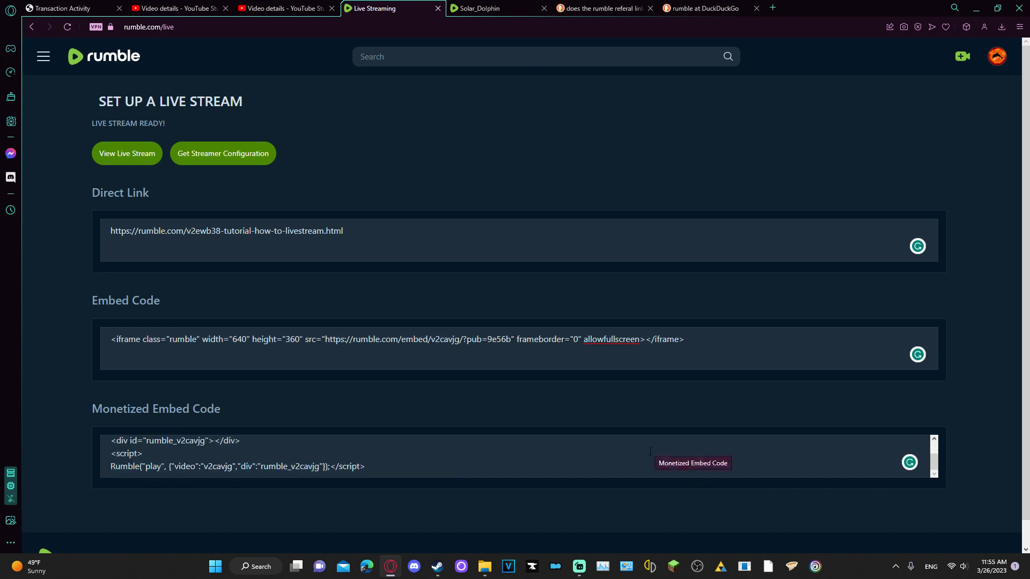
{"action": "scroll", "coordinate": [642, 452], "scroll_direction": "up", "scroll_amount": 3}
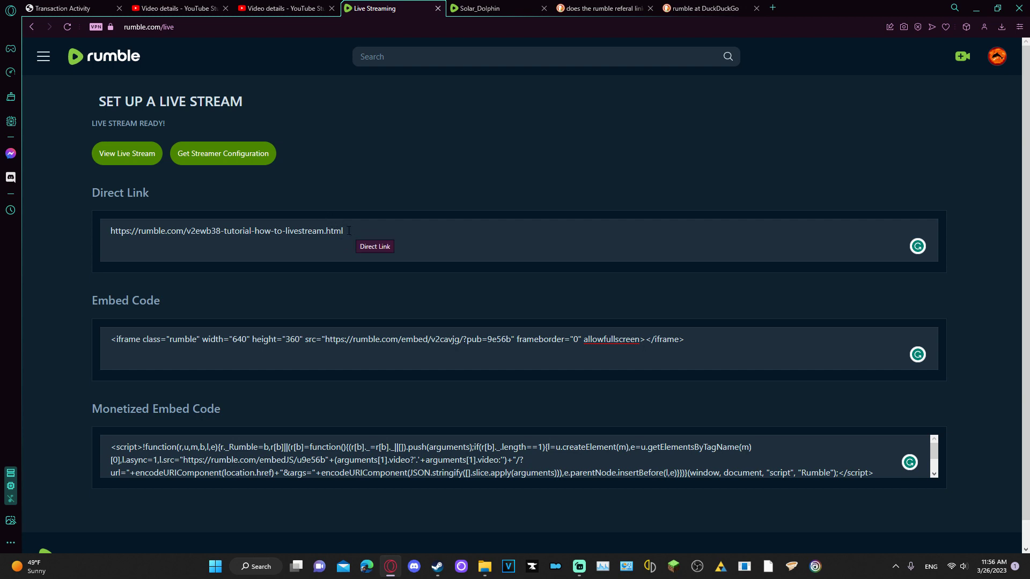
{"action": "left_click_drag", "start_coordinate": [346, 231], "coordinate": [107, 224]}
{"action": "left_click", "coordinate": [91, 225]}
Open the tutorial livestream's stream URL and key settings and select the full Stream URL
{"action": "left_click", "coordinate": [232, 156]}
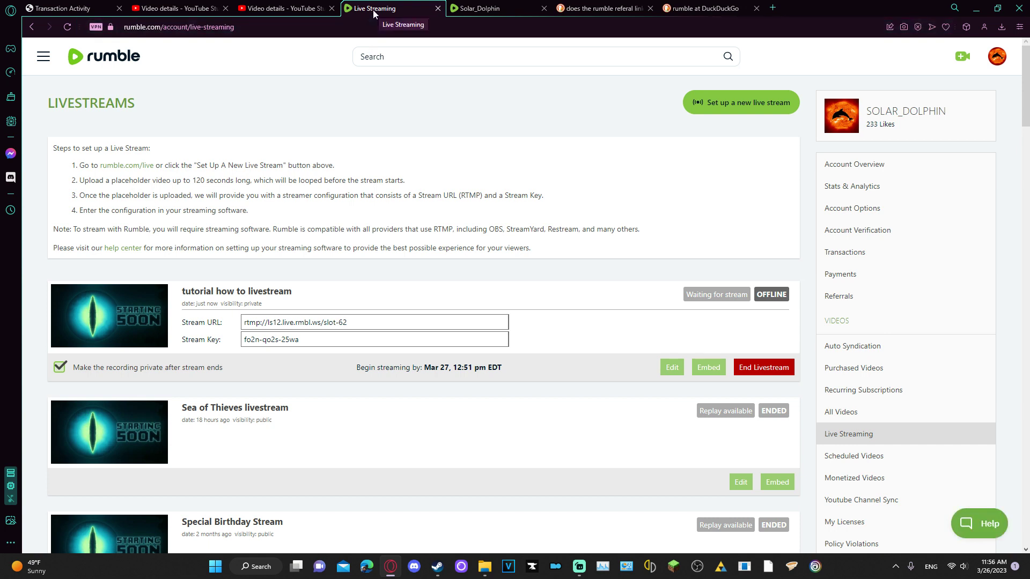
{"action": "left_click", "coordinate": [354, 323]}
{"action": "left_click", "coordinate": [345, 333]}
{"action": "left_click", "coordinate": [211, 319]}
{"action": "left_click", "coordinate": [205, 345]}
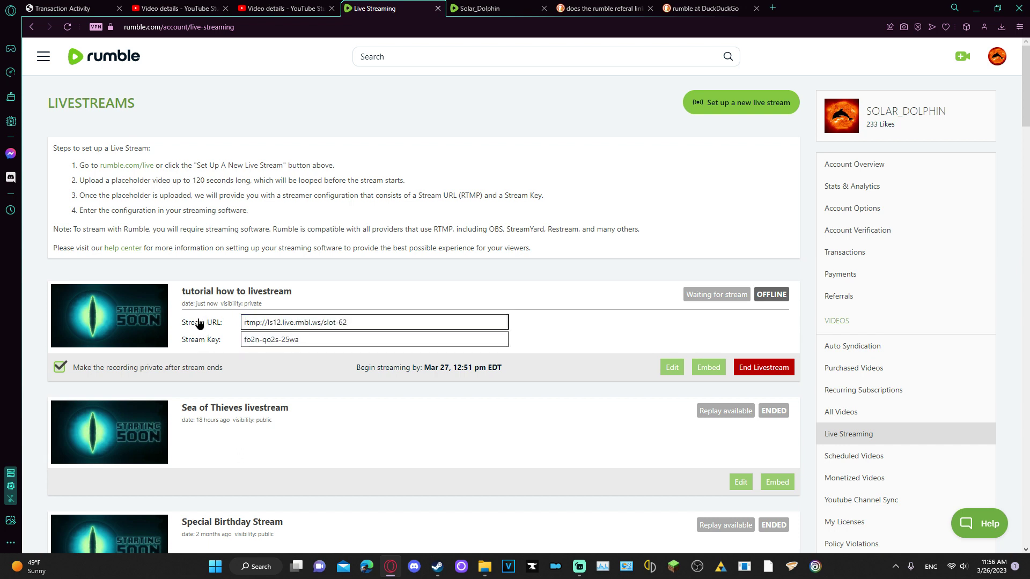
{"action": "left_click", "coordinate": [196, 322]}
{"action": "key", "text": "ctrl+c"}
{"action": "left_click_drag", "start_coordinate": [371, 323], "coordinate": [202, 335]}
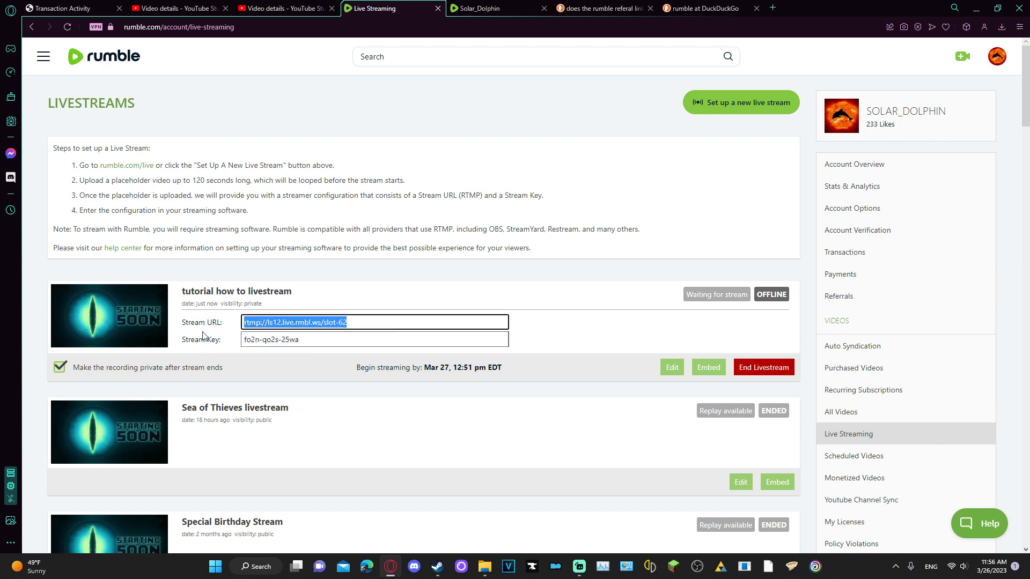
Tile Streamlabs Desktop and the Rumble browser window side by side
{"action": "mouse_move", "coordinate": [579, 567]}
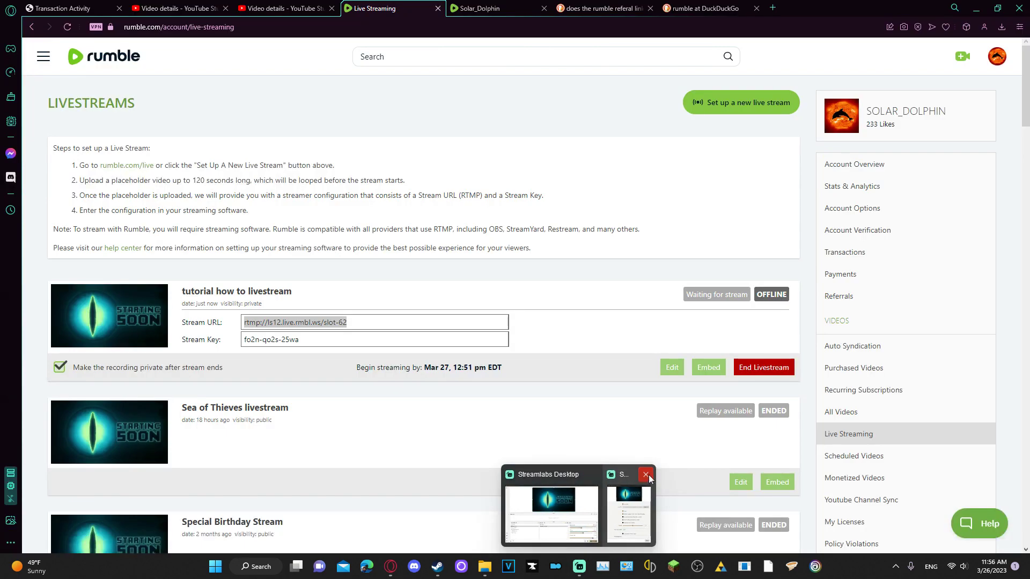
{"action": "left_click", "coordinate": [551, 515]}
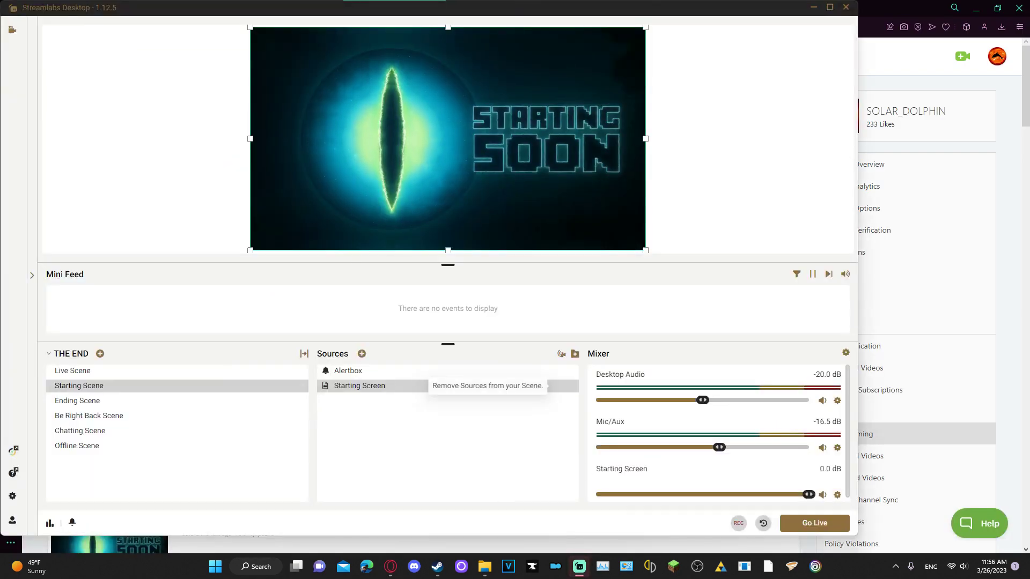
{"action": "left_click_drag", "start_coordinate": [479, 17], "coordinate": [1027, 225]}
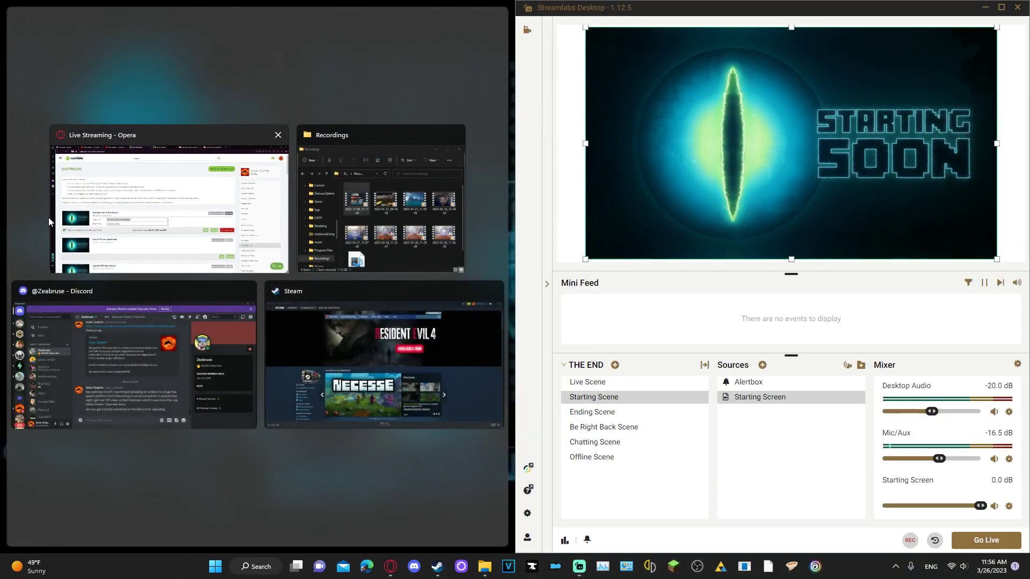
{"action": "left_click", "coordinate": [118, 186]}
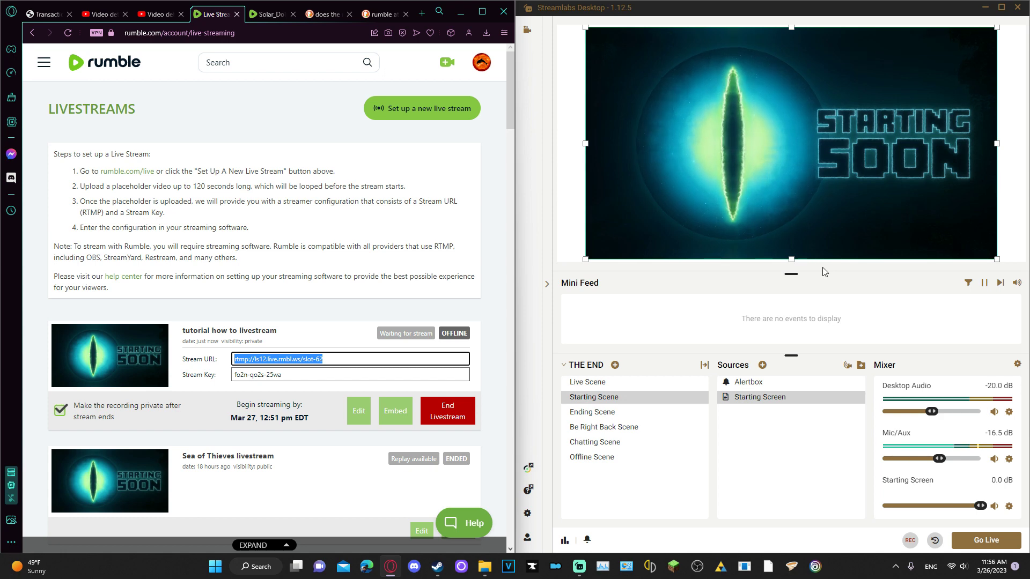
In Streamlabs stream settings, replace the slot-63 server with Rumble's URL and paste the stream key
{"action": "left_click", "coordinate": [527, 513]}
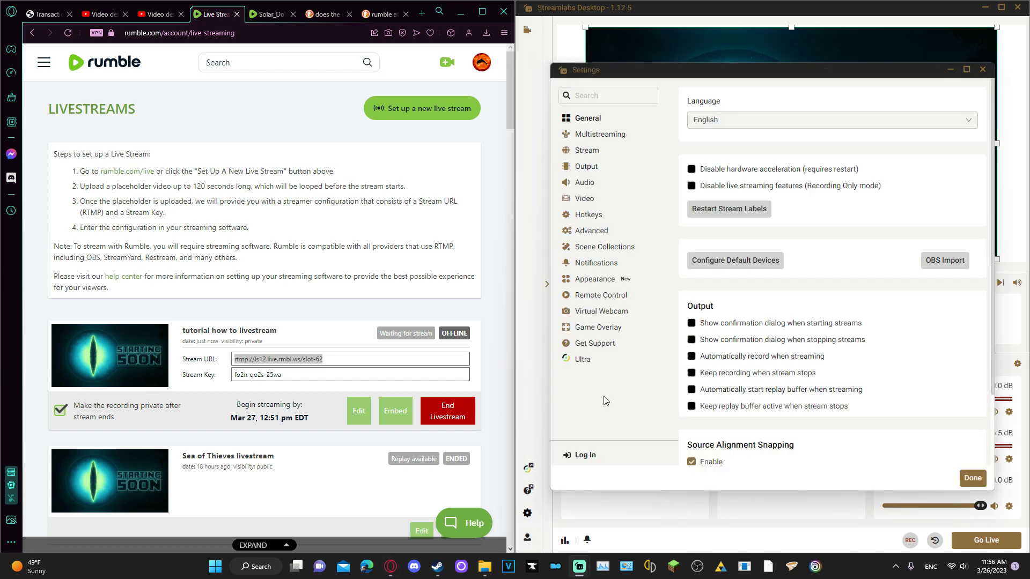
{"action": "left_click", "coordinate": [592, 149]}
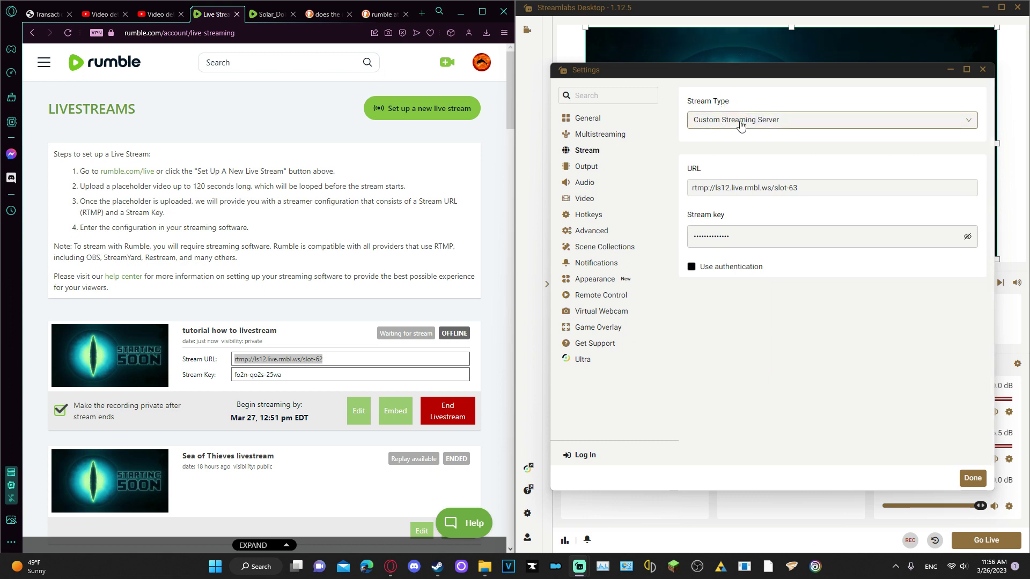
{"action": "left_click", "coordinate": [815, 187]}
{"action": "left_click_drag", "start_coordinate": [813, 187], "coordinate": [610, 184]}
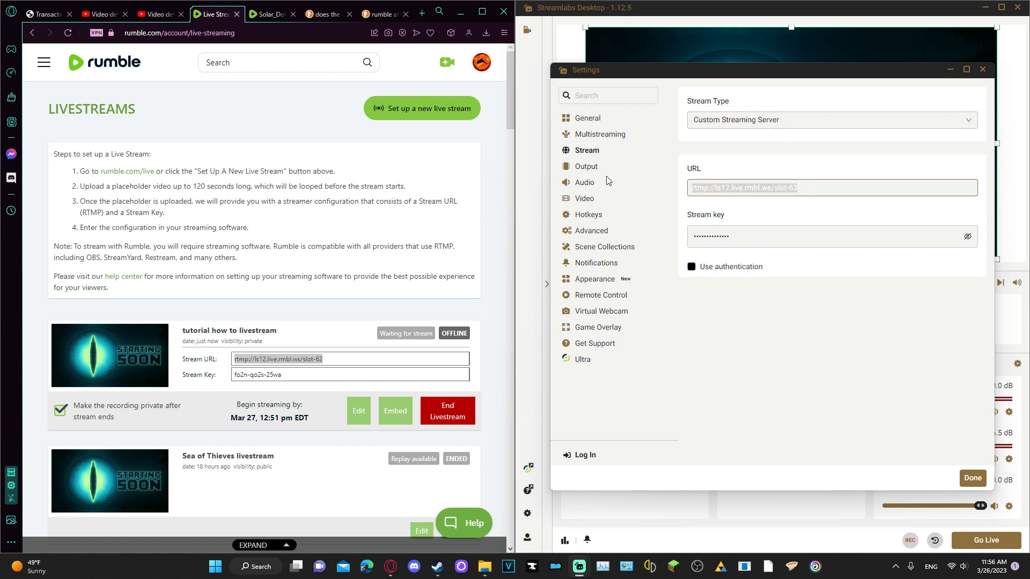
{"action": "key", "text": "ctrl+v"}
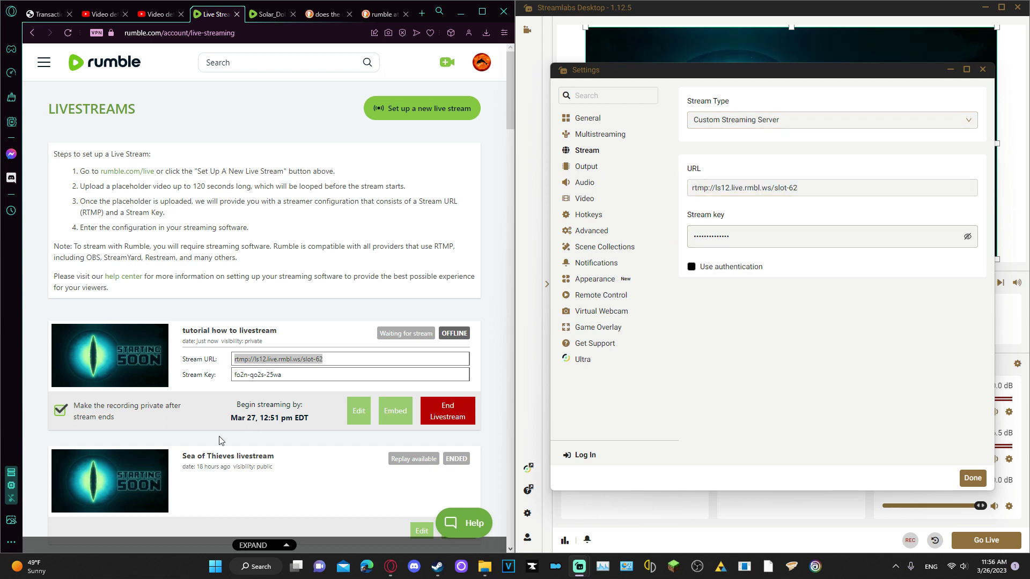
{"action": "left_click", "coordinate": [279, 379]}
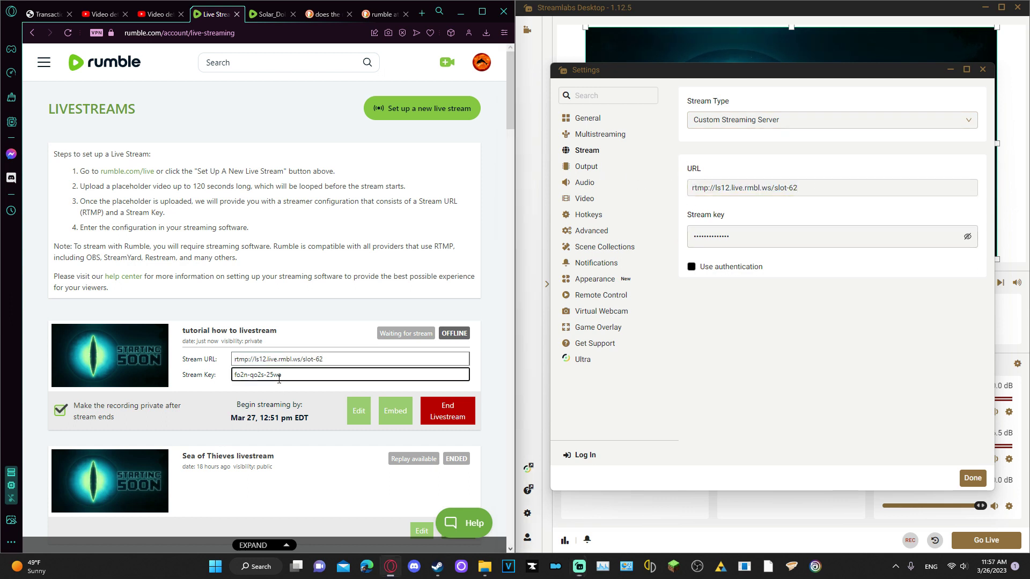
{"action": "left_click", "coordinate": [738, 239]}
{"action": "key", "text": "ctrl+v"}
{"action": "left_click", "coordinate": [680, 252]}
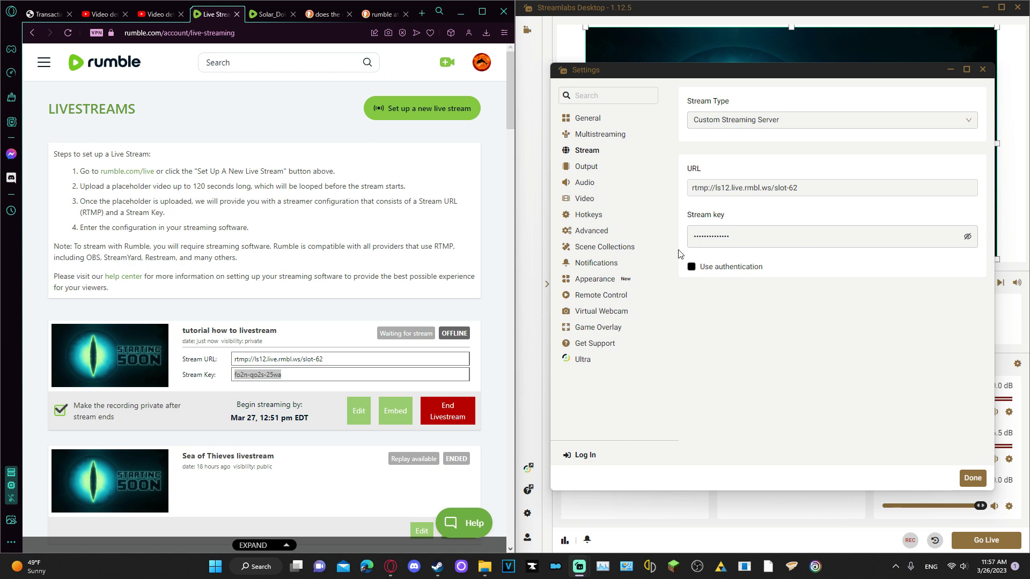
Try the Streaming Services stream type, then return to Custom Streaming Server
{"action": "left_click", "coordinate": [901, 121]}
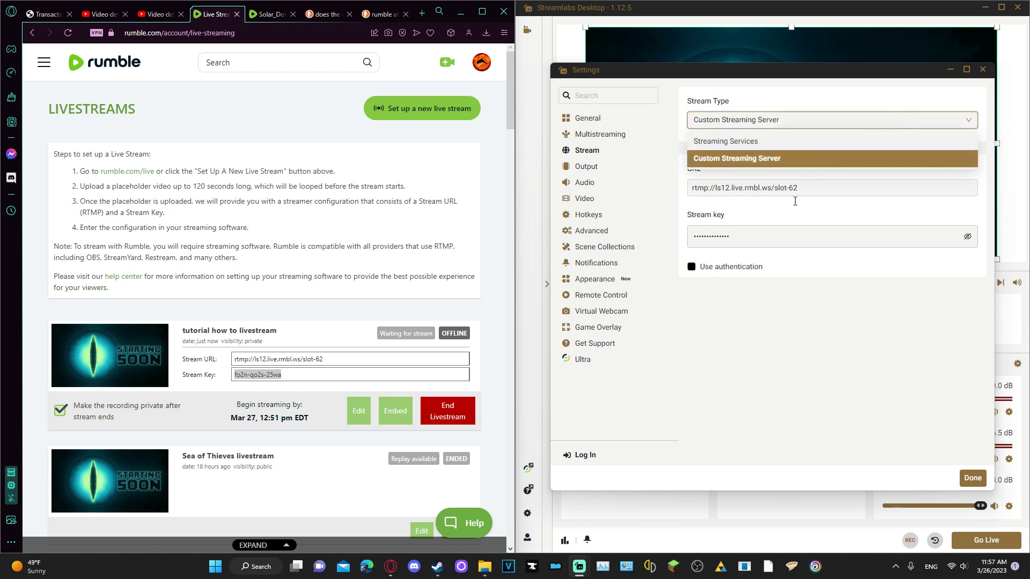
{"action": "left_click", "coordinate": [745, 142]}
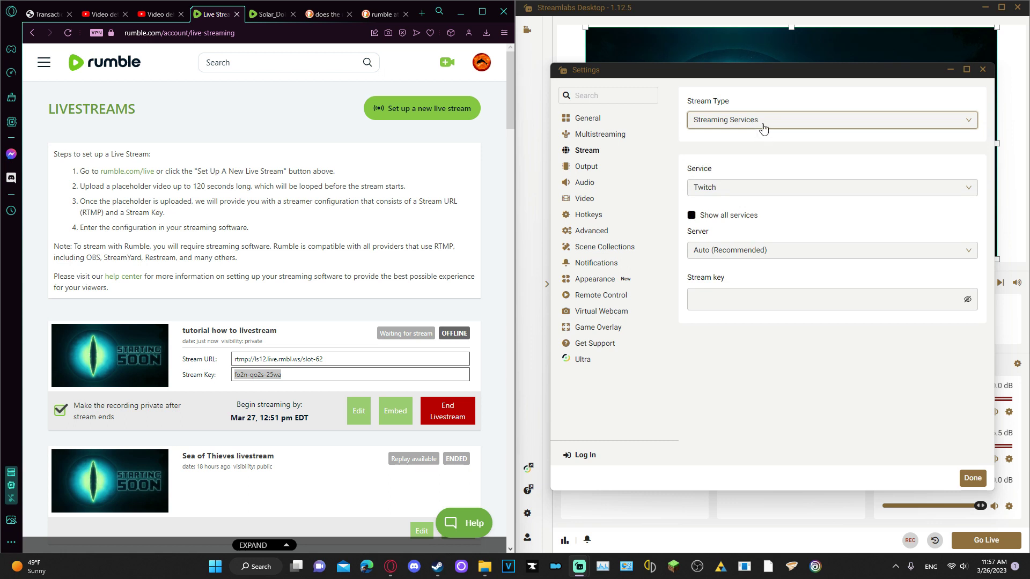
{"action": "left_click", "coordinate": [762, 124]}
{"action": "left_click", "coordinate": [764, 141]}
{"action": "left_click", "coordinate": [764, 193]}
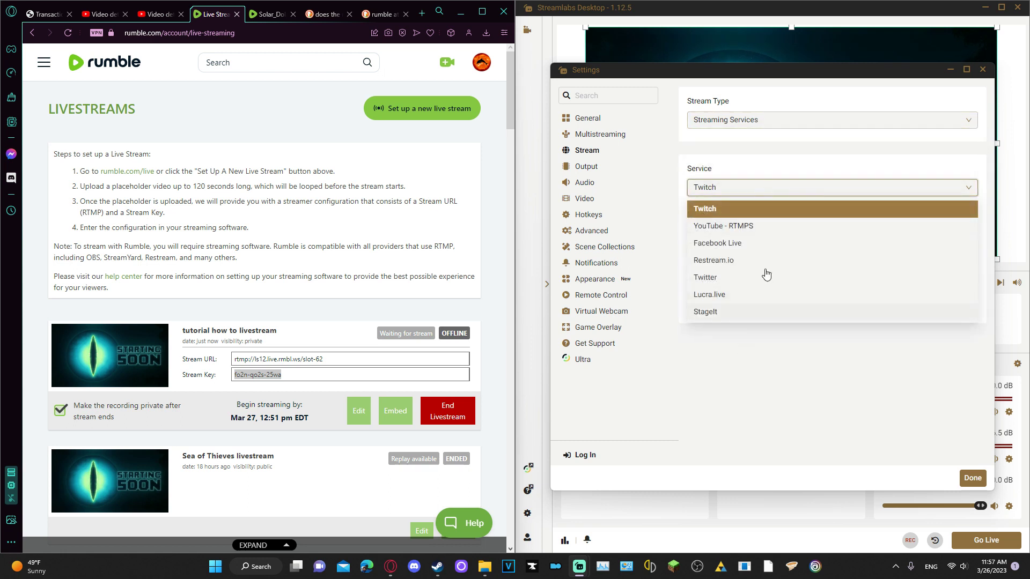
{"action": "left_click", "coordinate": [760, 187]}
{"action": "left_click", "coordinate": [750, 122]}
{"action": "left_click", "coordinate": [732, 162]}
Paste Rumble's stream URL rtmp://ls12.live.rmbl.ws/slot-62 into the empty server field and save
{"action": "left_click", "coordinate": [717, 235]}
{"action": "left_click", "coordinate": [726, 189]}
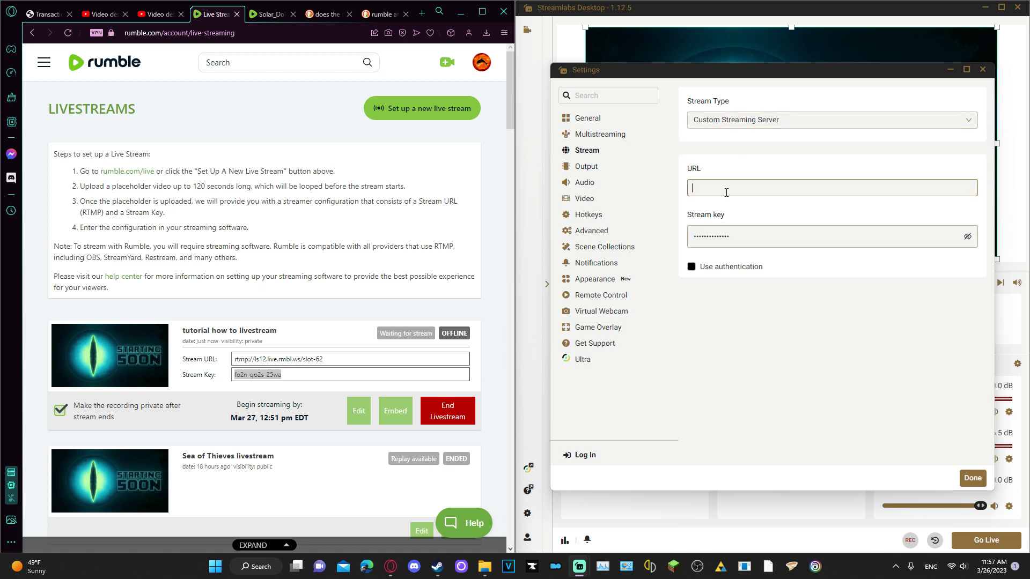
{"action": "left_click", "coordinate": [319, 359]}
{"action": "key", "text": "ctrl+c"}
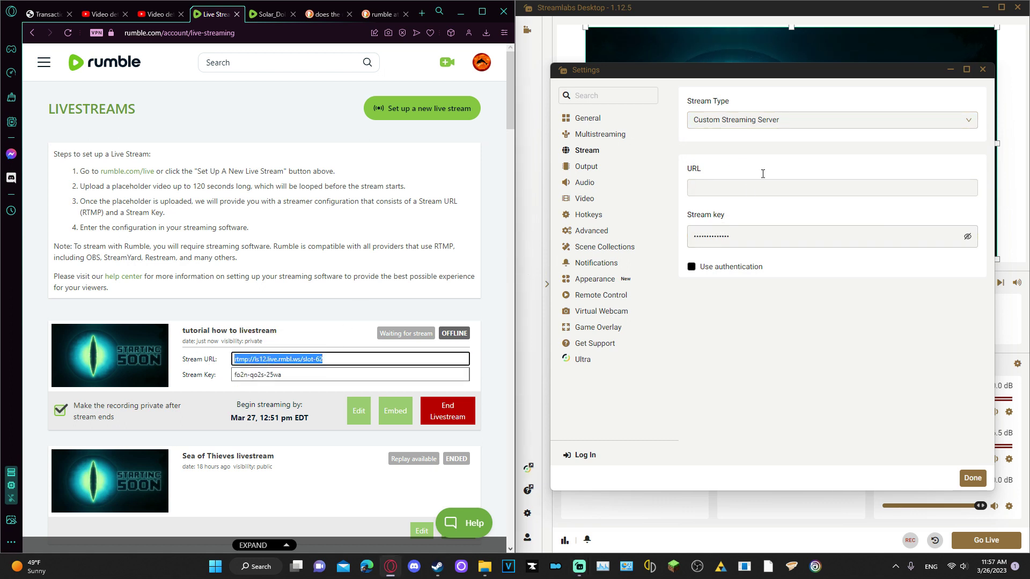
{"action": "left_click", "coordinate": [759, 182]}
{"action": "key", "text": "ctrl+v"}
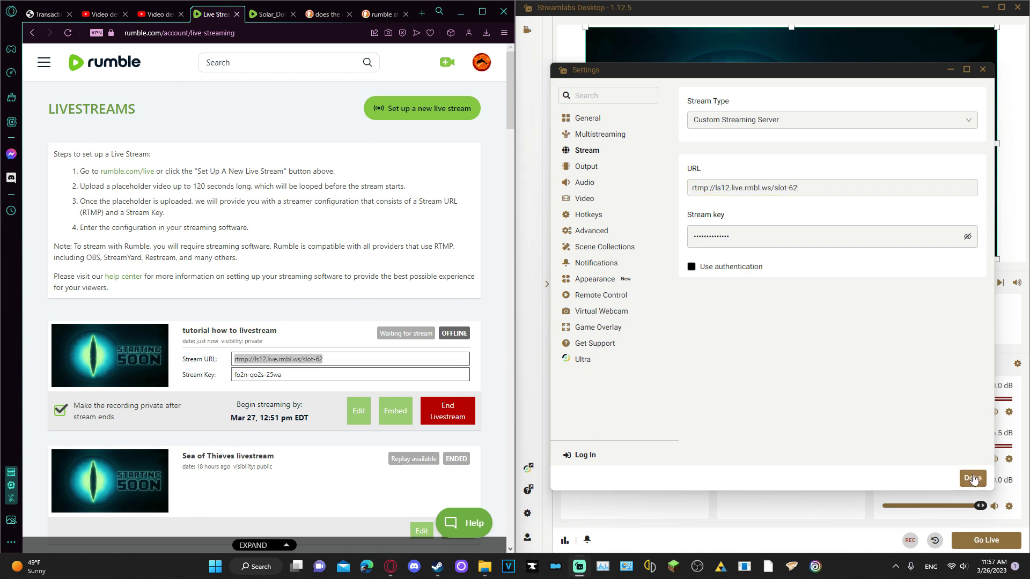
{"action": "left_click", "coordinate": [972, 479]}
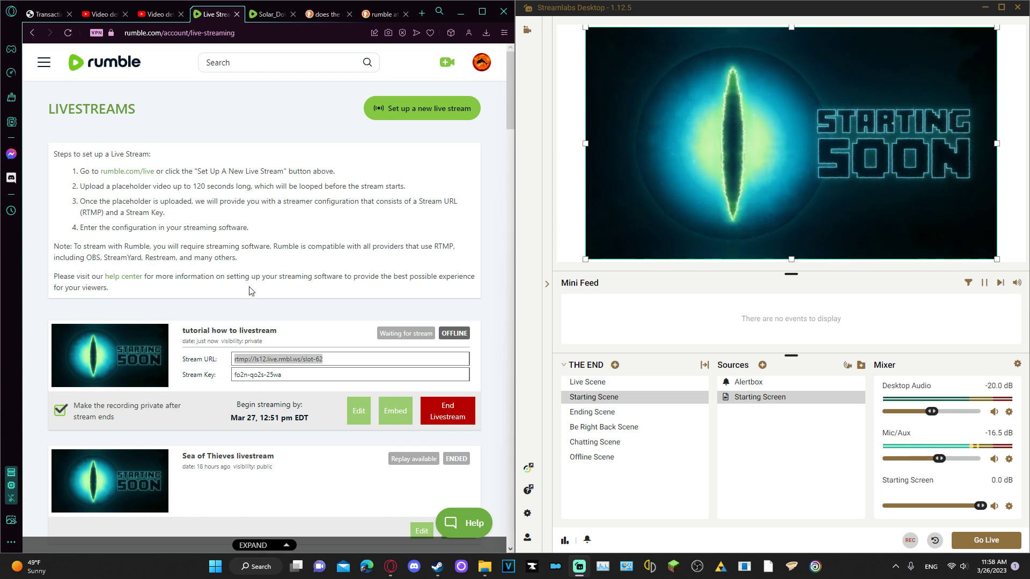
Maximize the browser showing Rumble's livestreams page over Streamlabs Desktop
{"action": "left_click", "coordinate": [252, 291]}
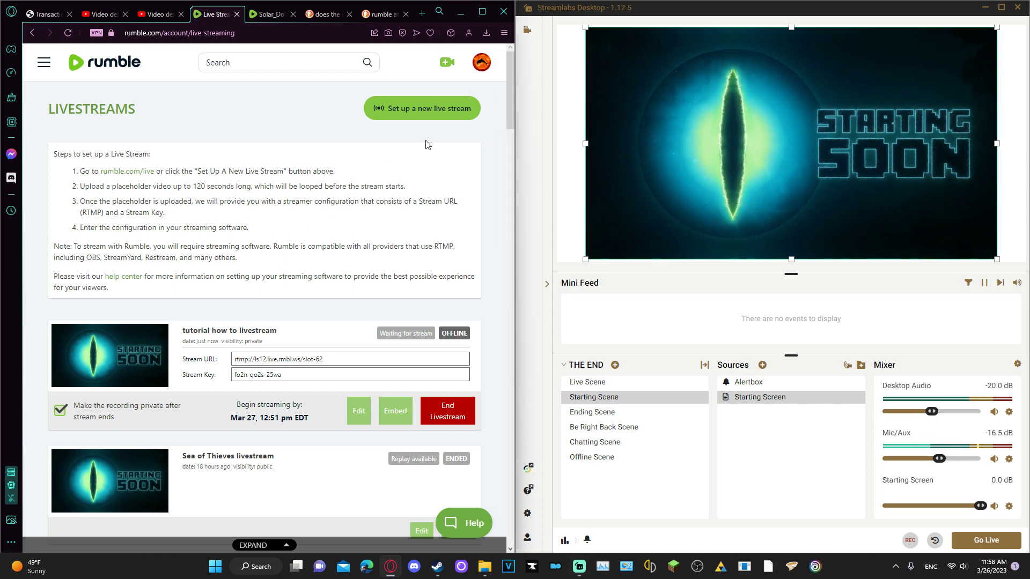
{"action": "left_click", "coordinate": [482, 11]}
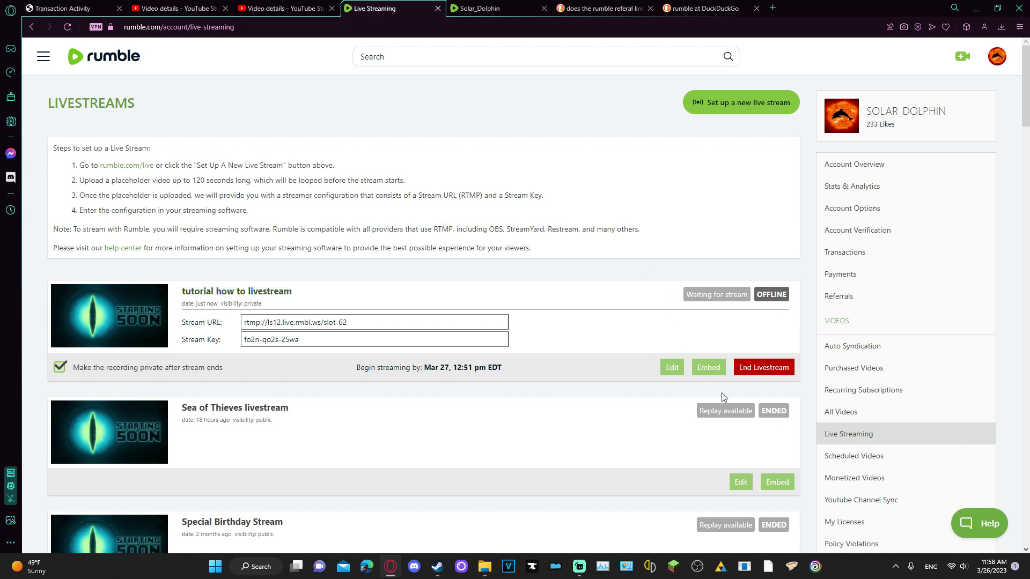
{"action": "left_click", "coordinate": [753, 367]}
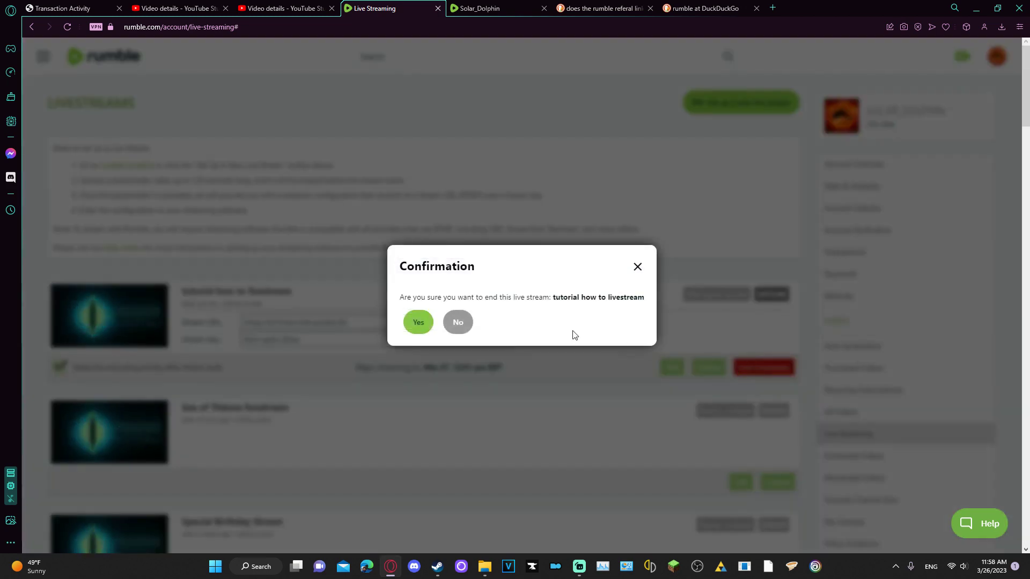
{"action": "left_click", "coordinate": [467, 324]}
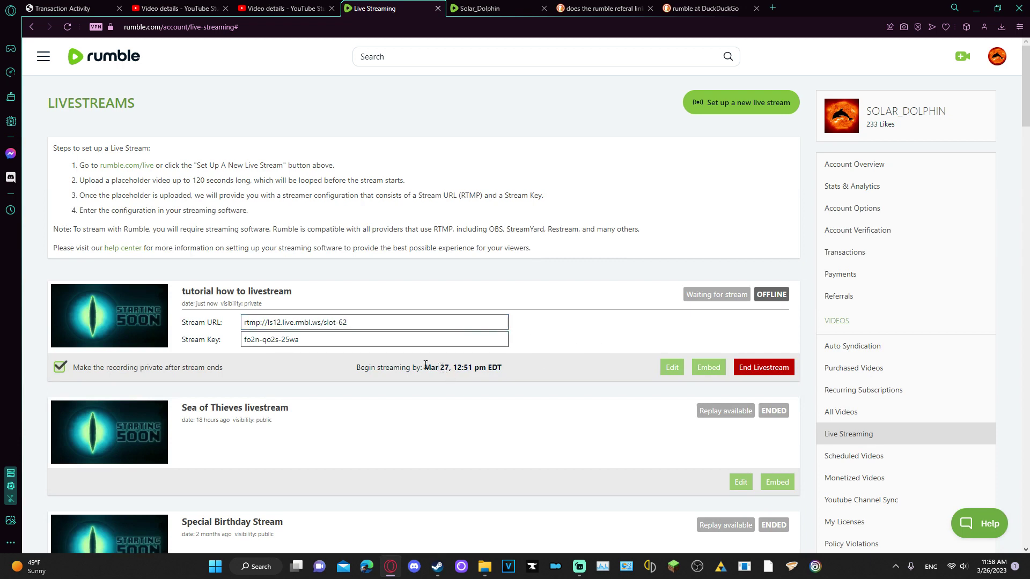
{"action": "left_click_drag", "start_coordinate": [359, 367], "coordinate": [519, 366]}
{"action": "left_click", "coordinate": [519, 367]}
Switch to Streamlabs Desktop to start broadcasting, then return to Rumble's livestreams page
{"action": "scroll", "coordinate": [375, 423], "scroll_direction": "down", "scroll_amount": 1}
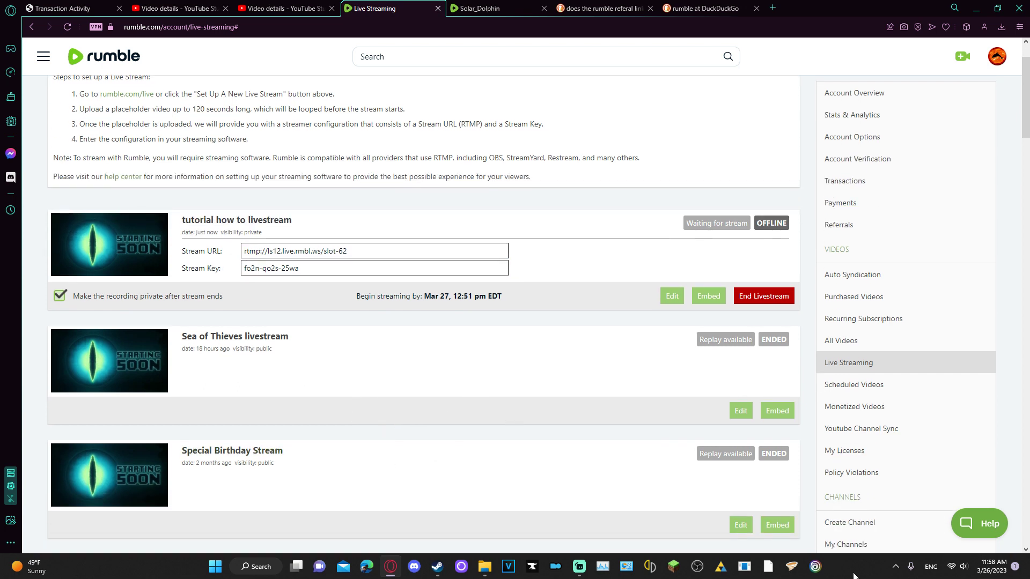
{"action": "left_click", "coordinate": [579, 566]}
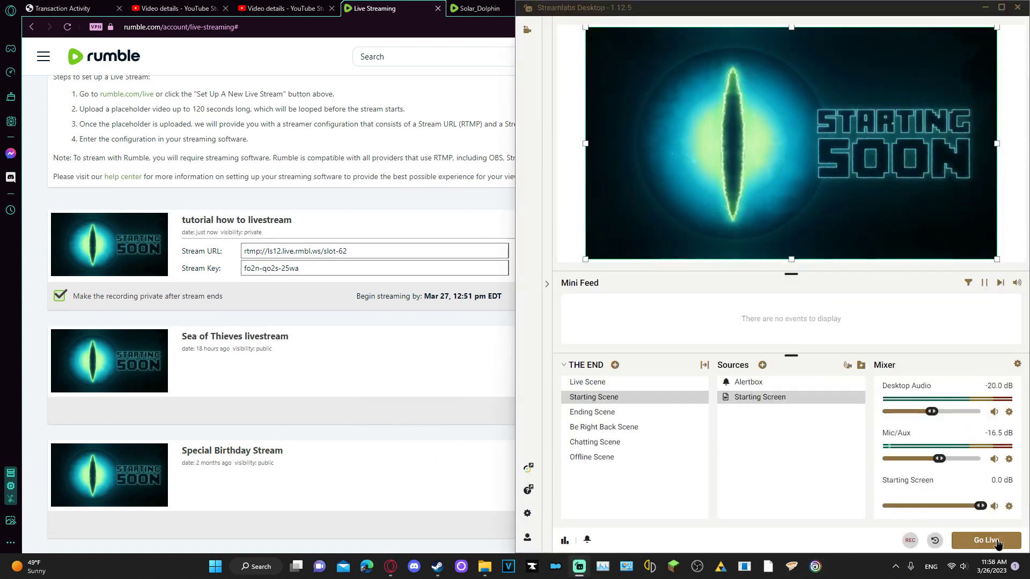
{"action": "left_click", "coordinate": [406, 370]}
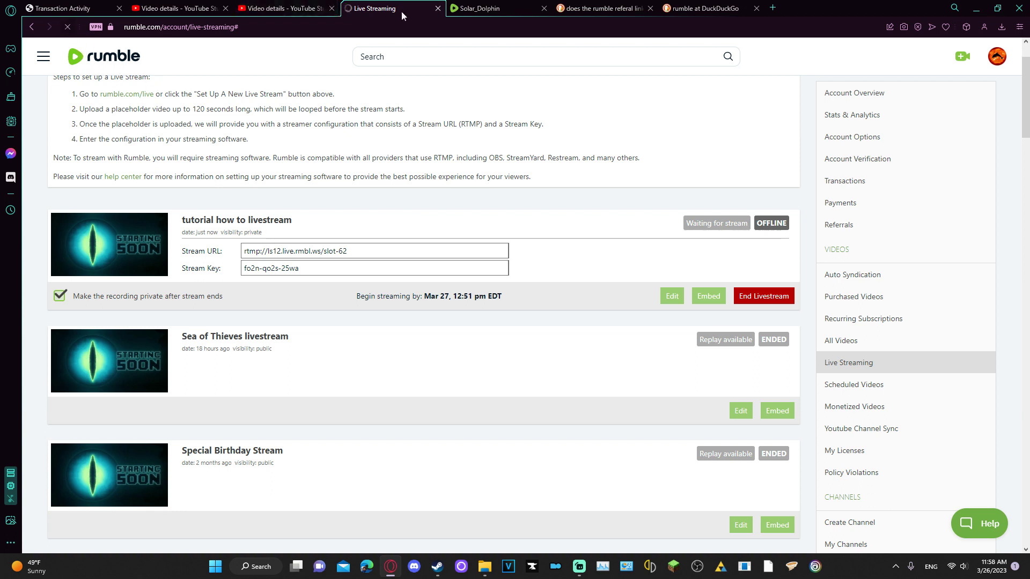
Reload the Rumble livestreams page and open the tutorial livestream's video page
{"action": "left_click", "coordinate": [67, 27]}
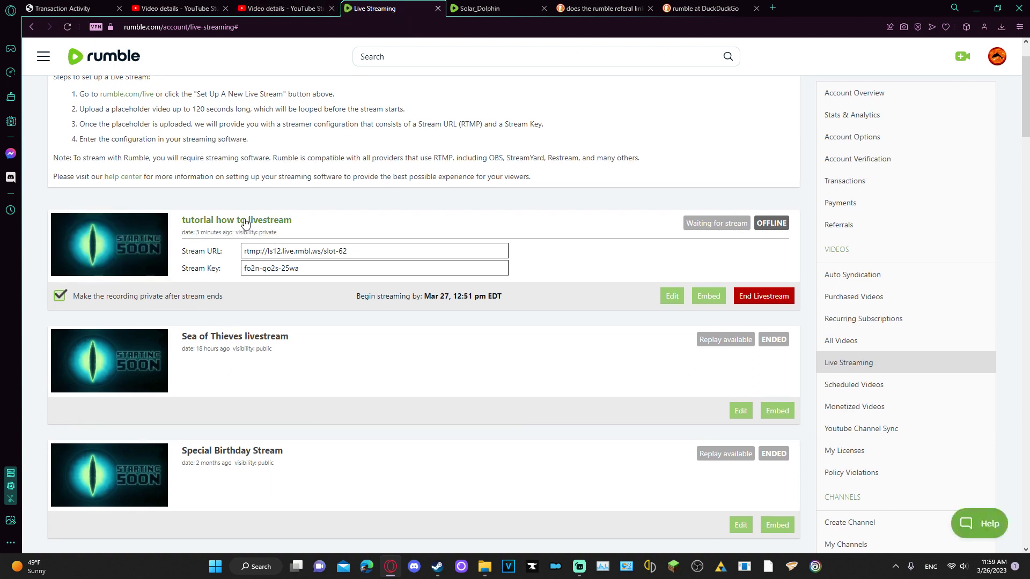
{"action": "left_click", "coordinate": [580, 570]}
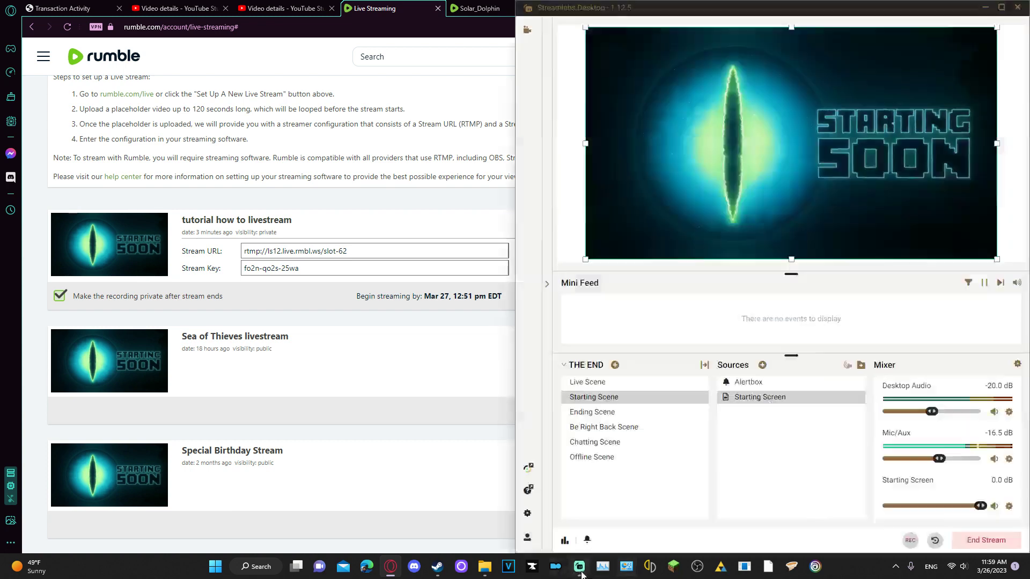
{"action": "left_click", "coordinate": [231, 224]}
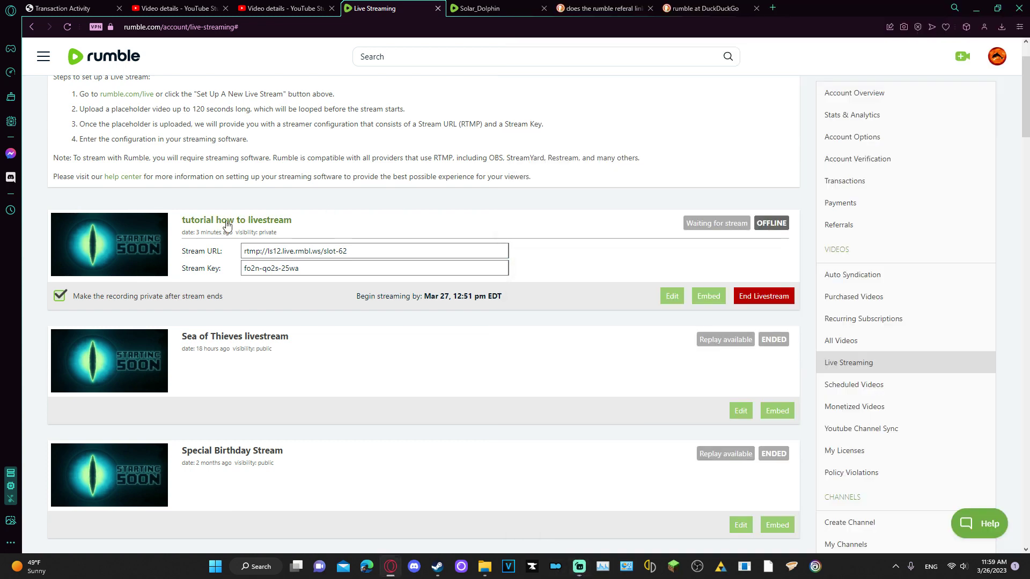
{"action": "left_click", "coordinate": [232, 223]}
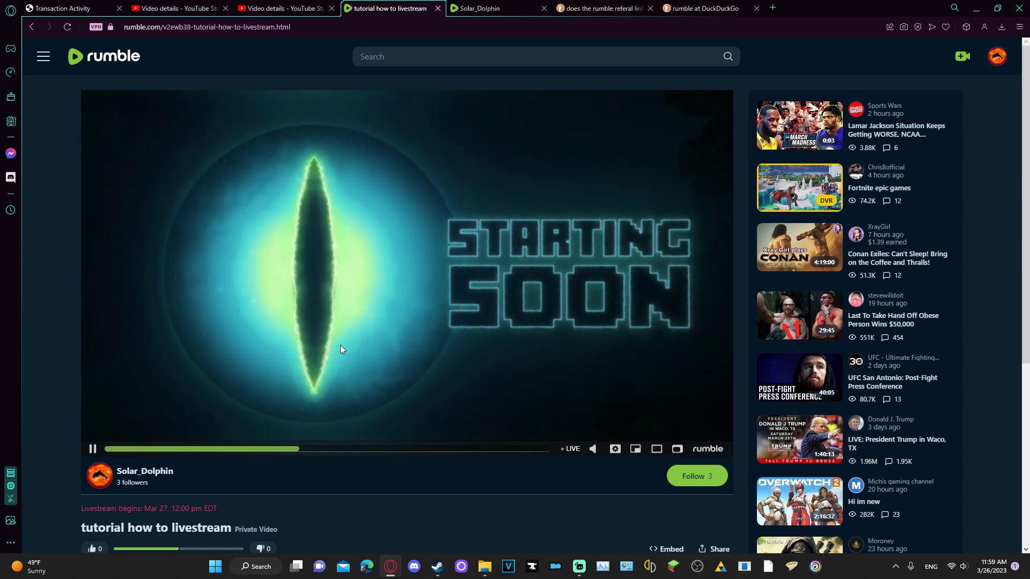
Switch Streamlabs Desktop to the Live Scene, then bring the Rumble watch page back
{"action": "left_click", "coordinate": [583, 566]}
{"action": "left_click", "coordinate": [585, 383]}
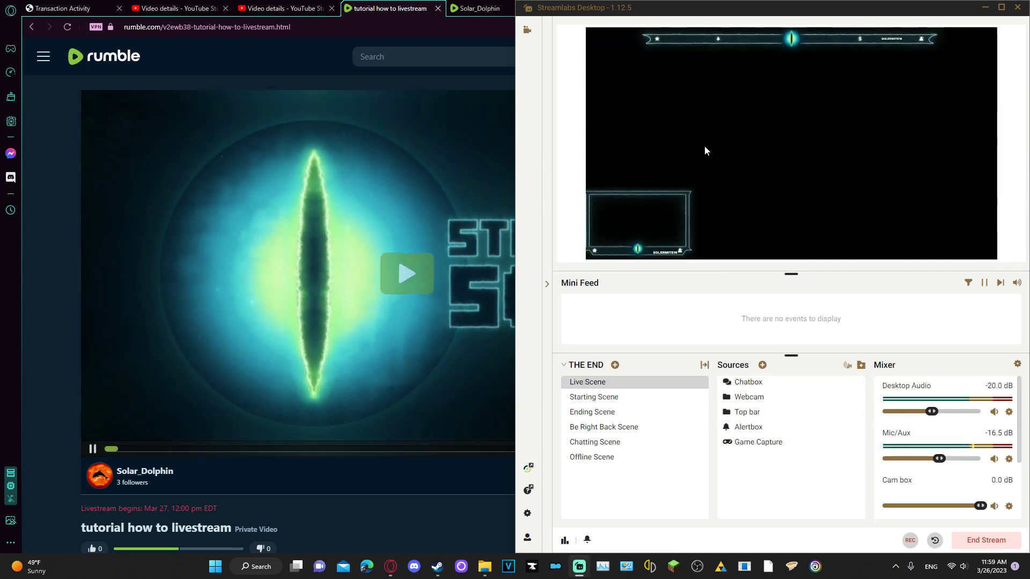
{"action": "left_click", "coordinate": [30, 292]}
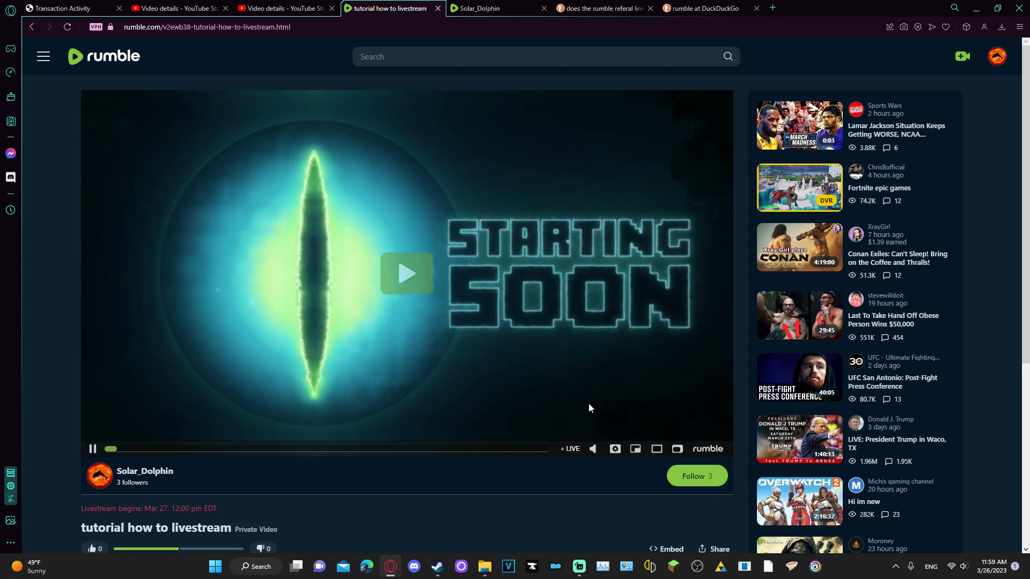
Go back to the Live Streaming list, edit the tutorial stream and change its date to March 26
{"action": "left_click", "coordinate": [33, 28]}
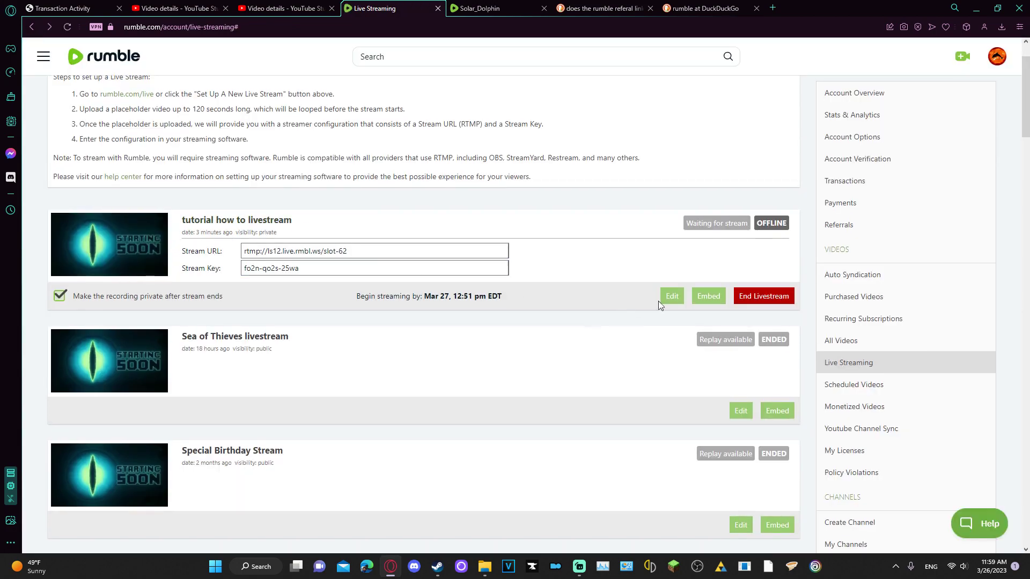
{"action": "left_click", "coordinate": [672, 296]}
{"action": "scroll", "coordinate": [509, 418], "scroll_direction": "down", "scroll_amount": 4}
{"action": "scroll", "coordinate": [520, 309], "scroll_direction": "up", "scroll_amount": 2}
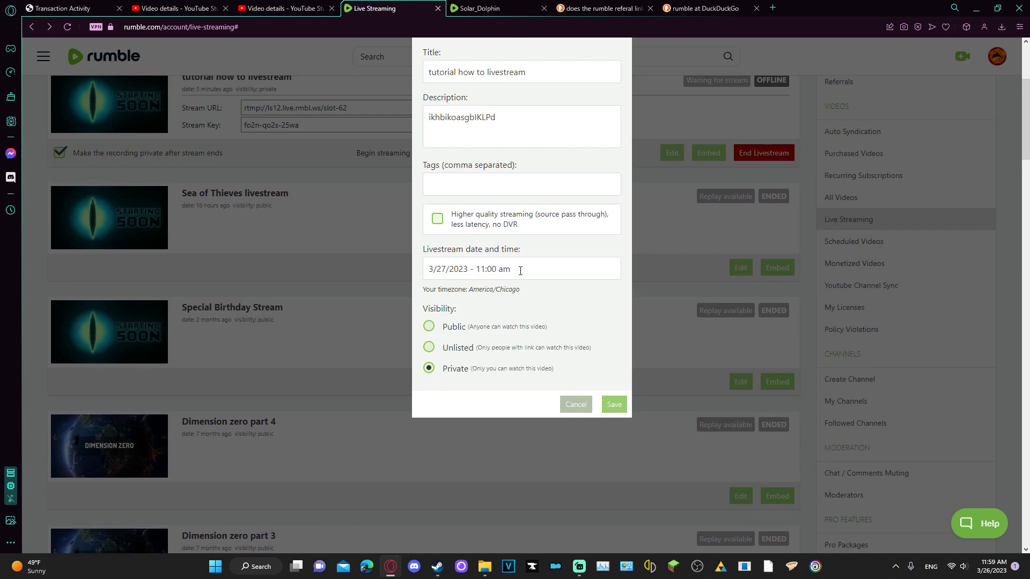
{"action": "left_click", "coordinate": [519, 271]}
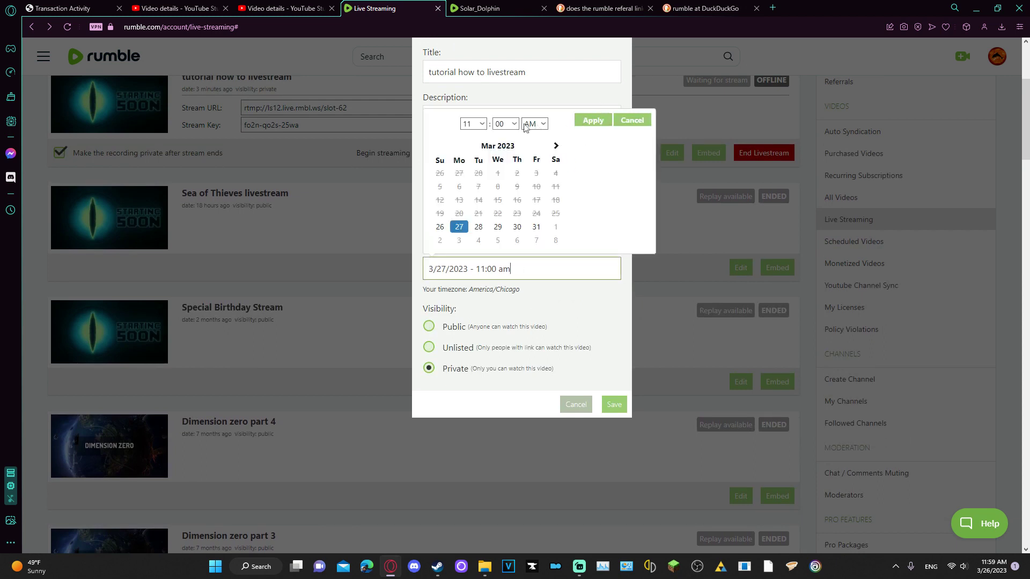
{"action": "left_click", "coordinate": [441, 227]}
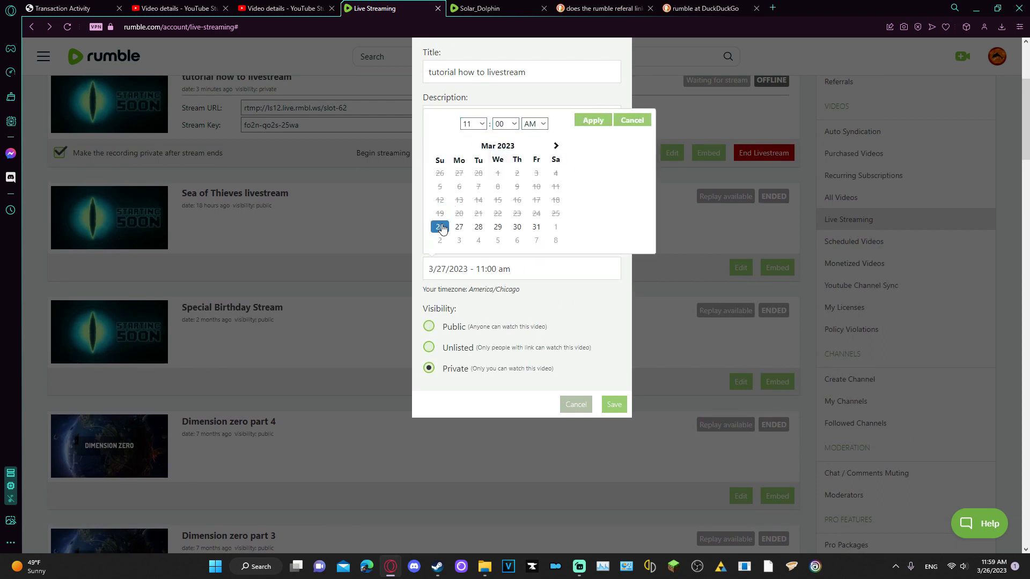
{"action": "left_click", "coordinate": [593, 120]}
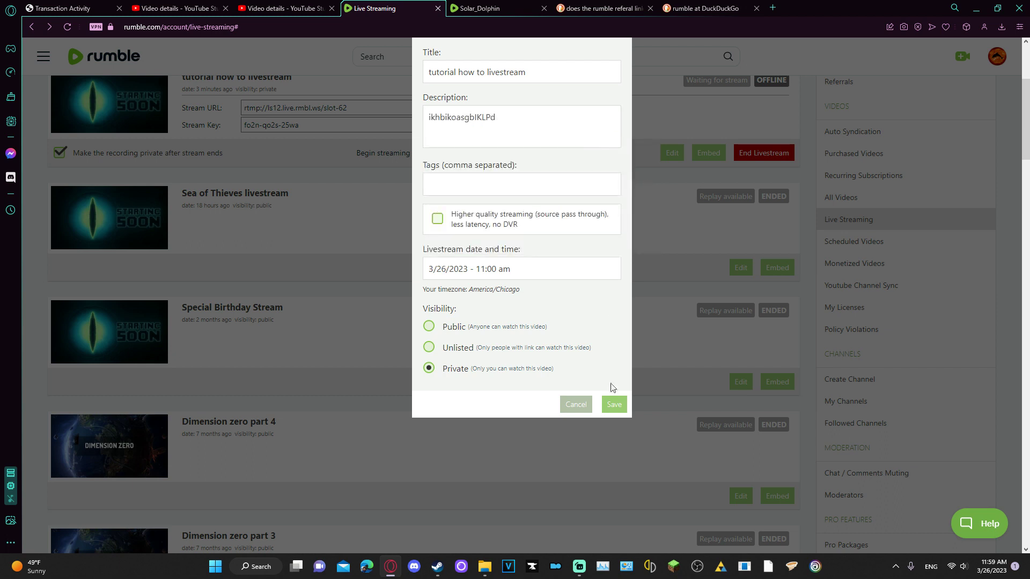
{"action": "left_click", "coordinate": [613, 415]}
Set the stream's start time to 12:02 am
{"action": "left_click", "coordinate": [497, 269]}
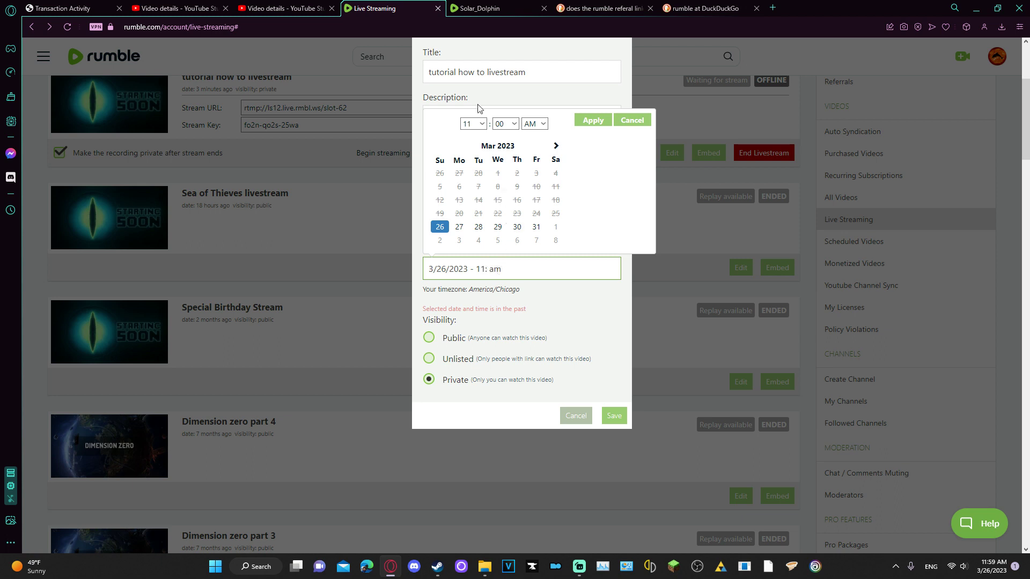
{"action": "left_click", "coordinate": [473, 124]}
{"action": "left_click", "coordinate": [472, 244]}
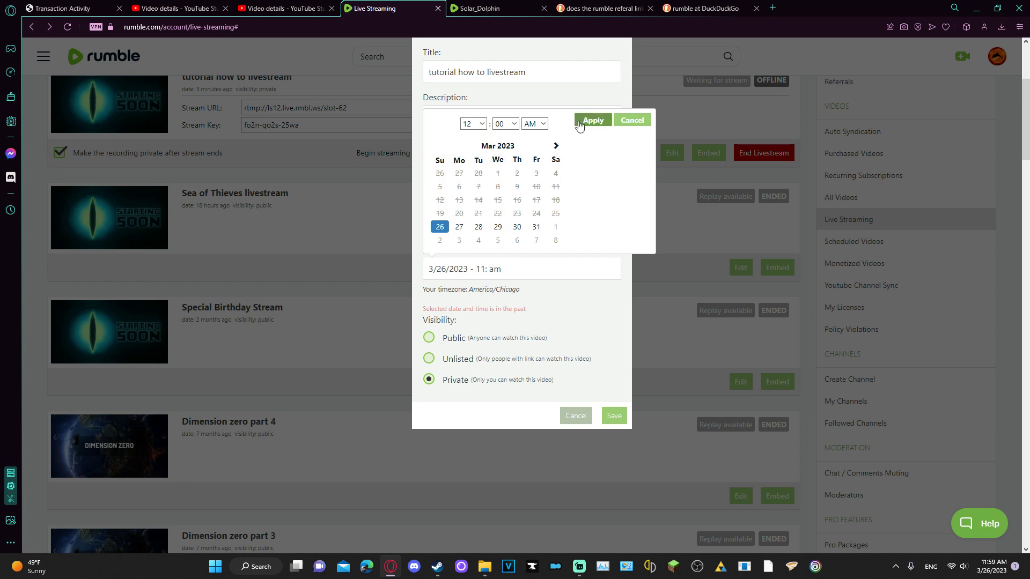
{"action": "left_click", "coordinate": [584, 123]}
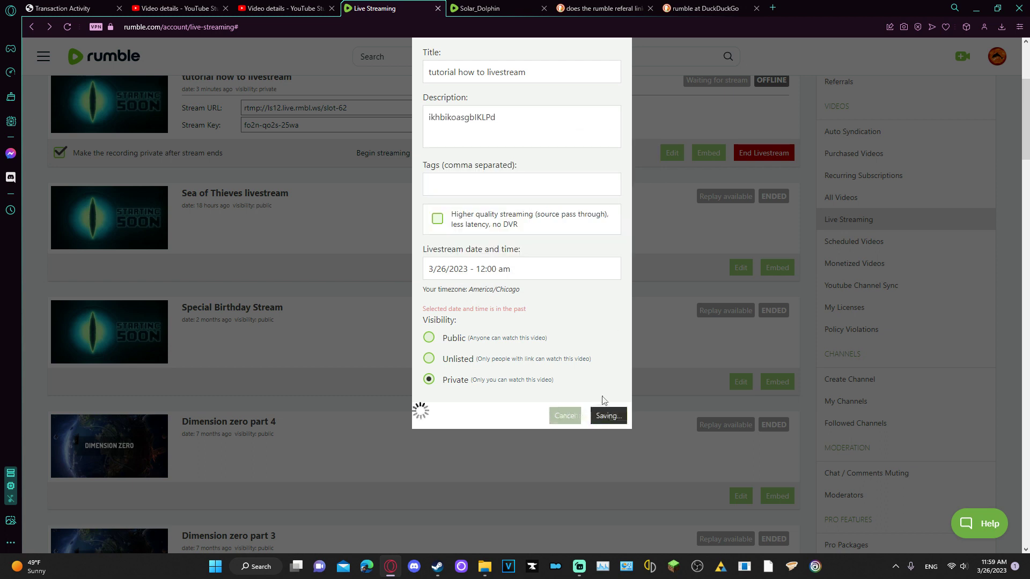
{"action": "left_click", "coordinate": [483, 268]}
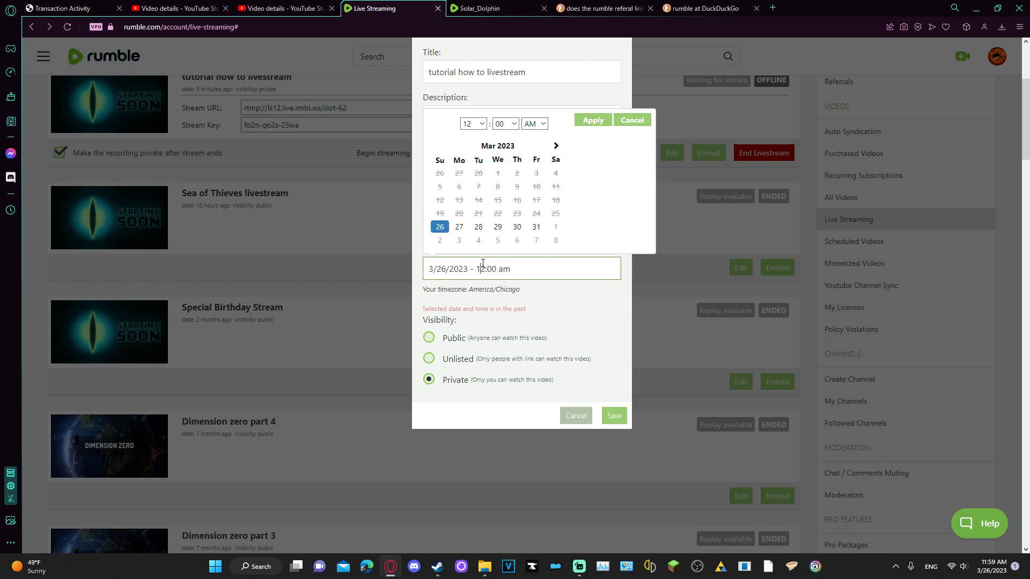
{"action": "left_click", "coordinate": [485, 124]}
{"action": "left_click", "coordinate": [506, 124]}
{"action": "left_click", "coordinate": [506, 124]}
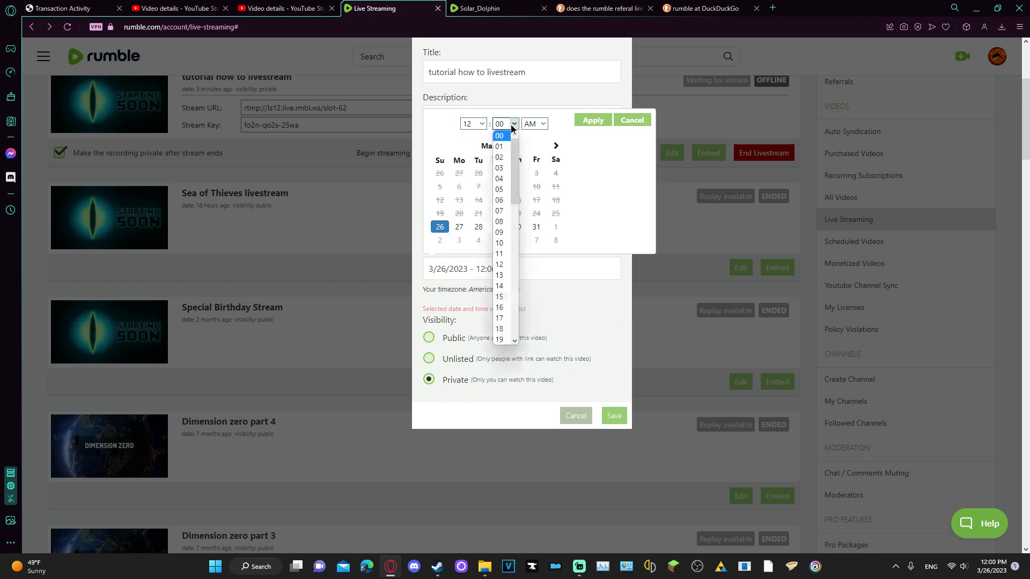
{"action": "left_click", "coordinate": [504, 159]}
{"action": "left_click", "coordinate": [610, 417]}
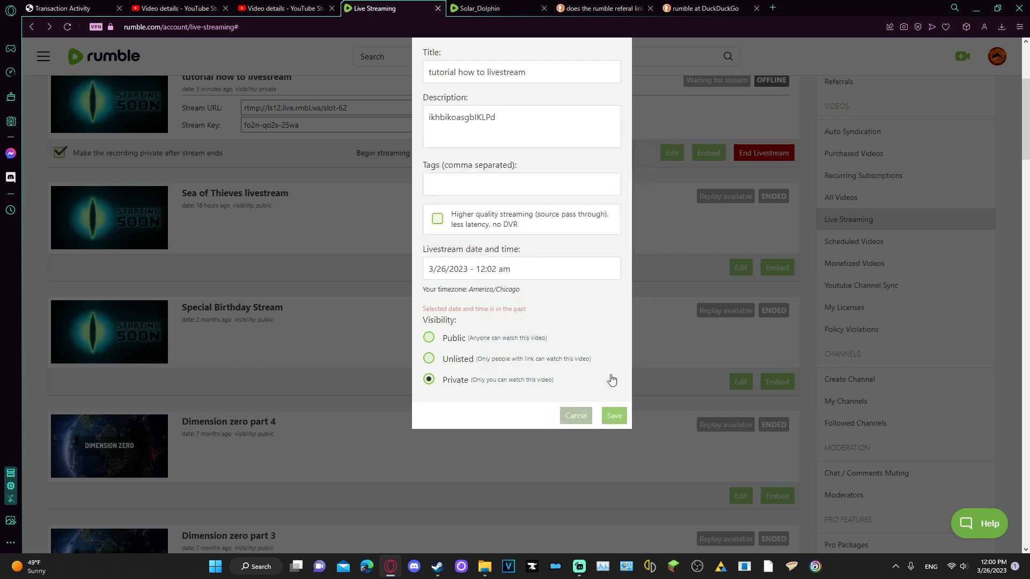
Retry saving the rescheduled stream several times, then cancel the edit
{"action": "left_click", "coordinate": [537, 274]}
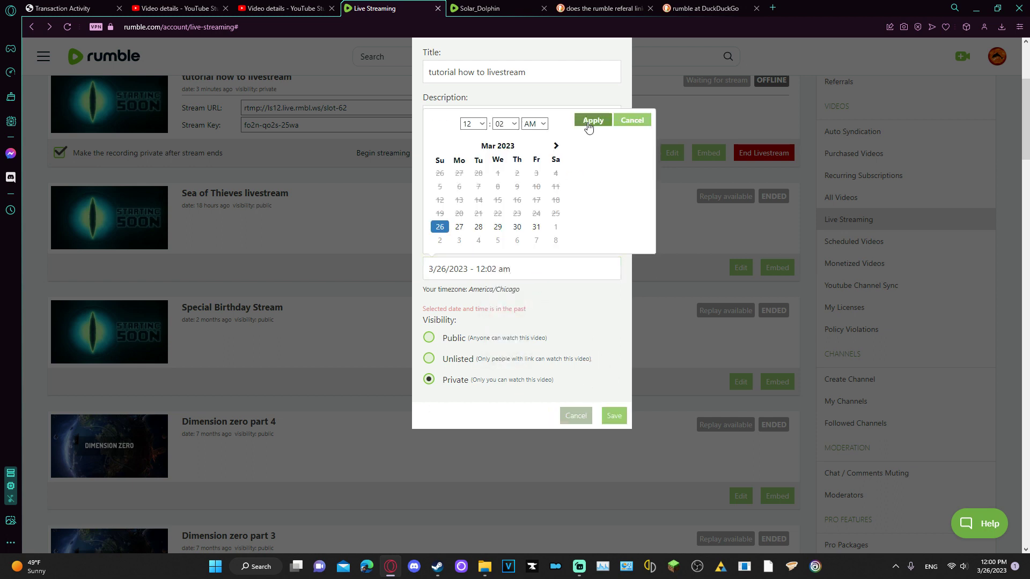
{"action": "left_click", "coordinate": [590, 118]}
{"action": "left_click", "coordinate": [609, 413]}
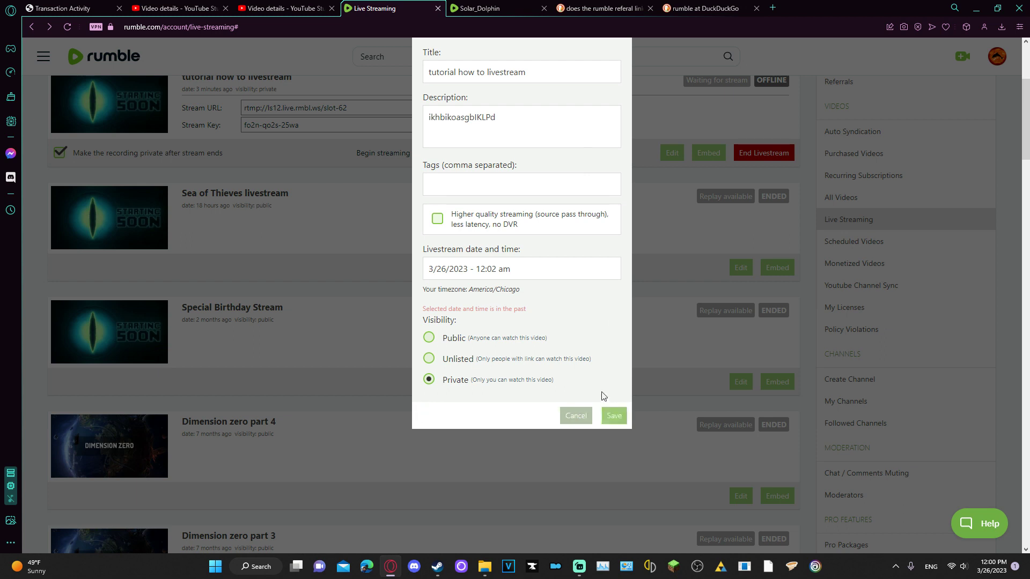
{"action": "left_click", "coordinate": [612, 415]}
{"action": "left_click", "coordinate": [613, 415]}
{"action": "left_click", "coordinate": [562, 417]}
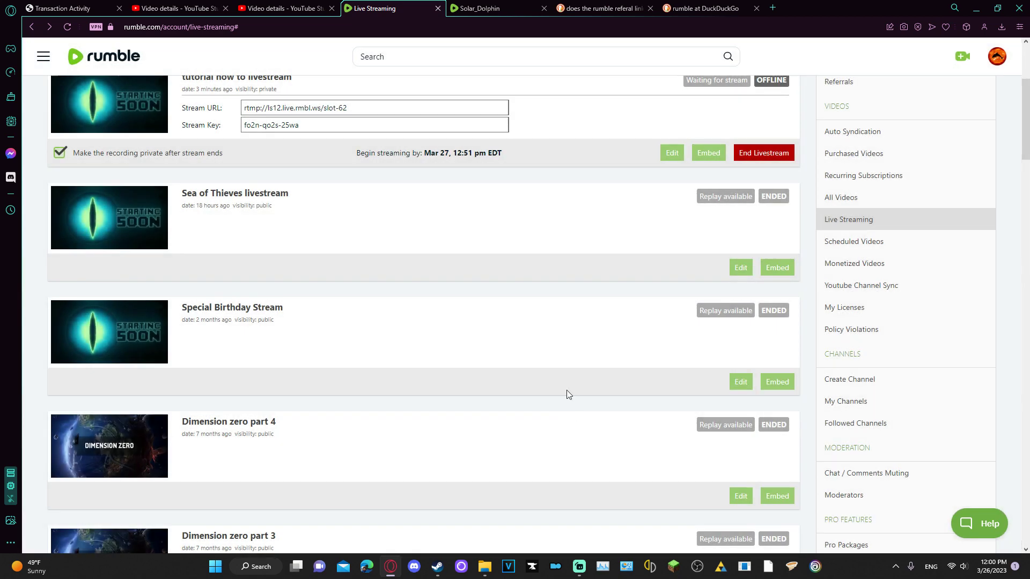
{"action": "scroll", "coordinate": [469, 268], "scroll_direction": "up", "scroll_amount": 3}
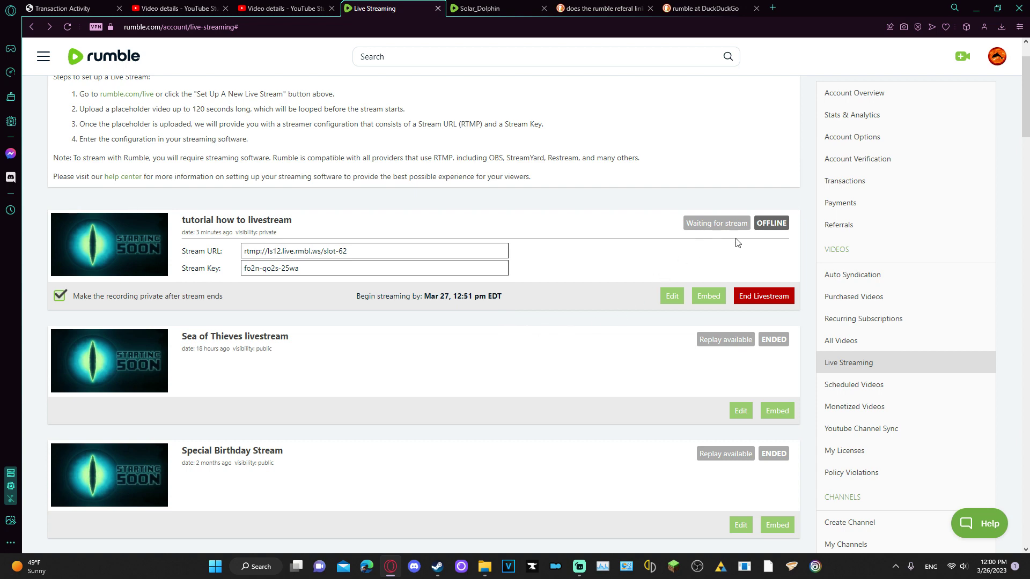
{"action": "left_click", "coordinate": [672, 296]}
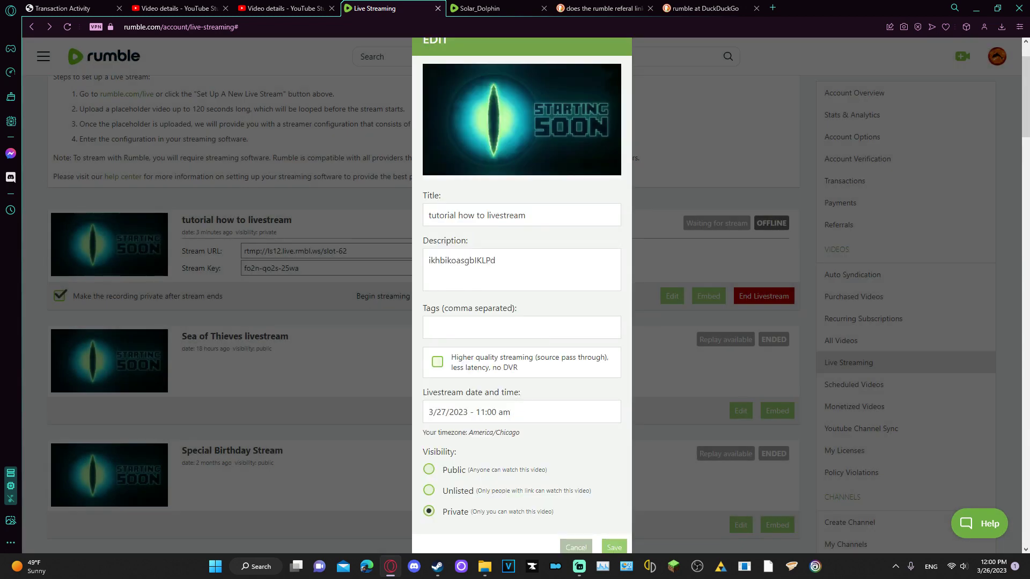
{"action": "left_click", "coordinate": [518, 410]}
{"action": "left_click", "coordinate": [534, 267]}
{"action": "left_click", "coordinate": [533, 292]}
{"action": "left_click", "coordinate": [473, 267]}
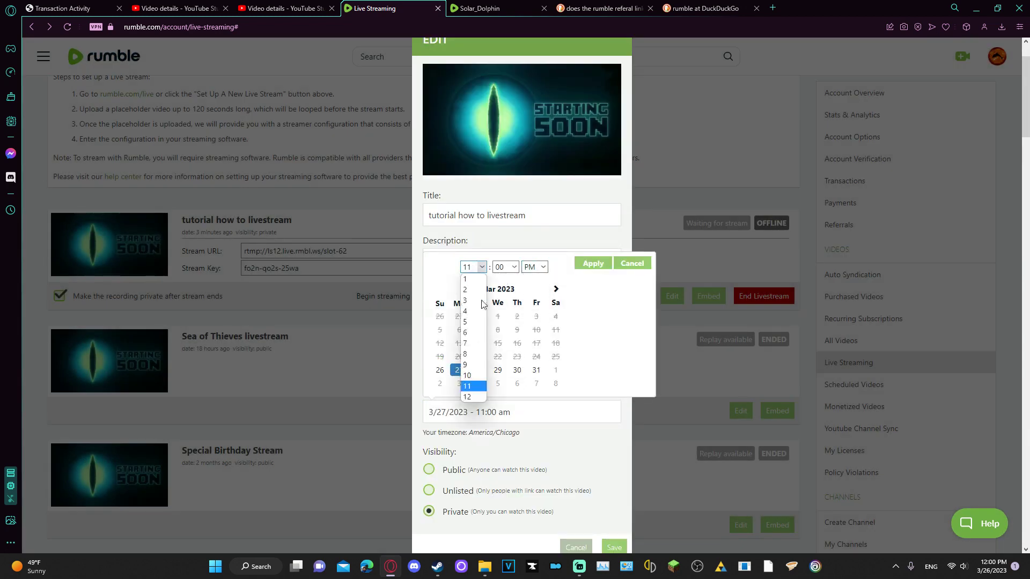
{"action": "left_click", "coordinate": [476, 400]}
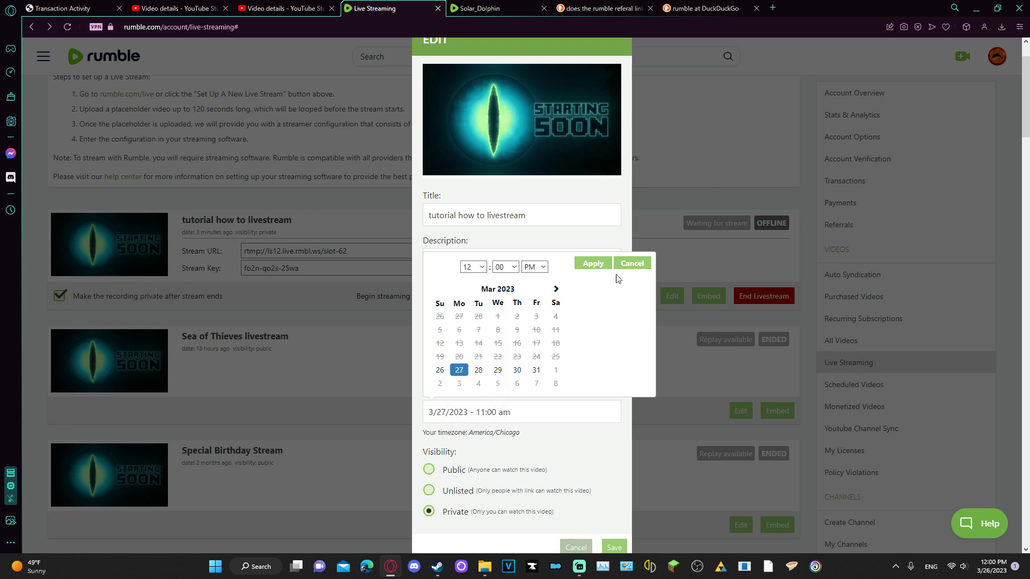
{"action": "left_click", "coordinate": [592, 264]}
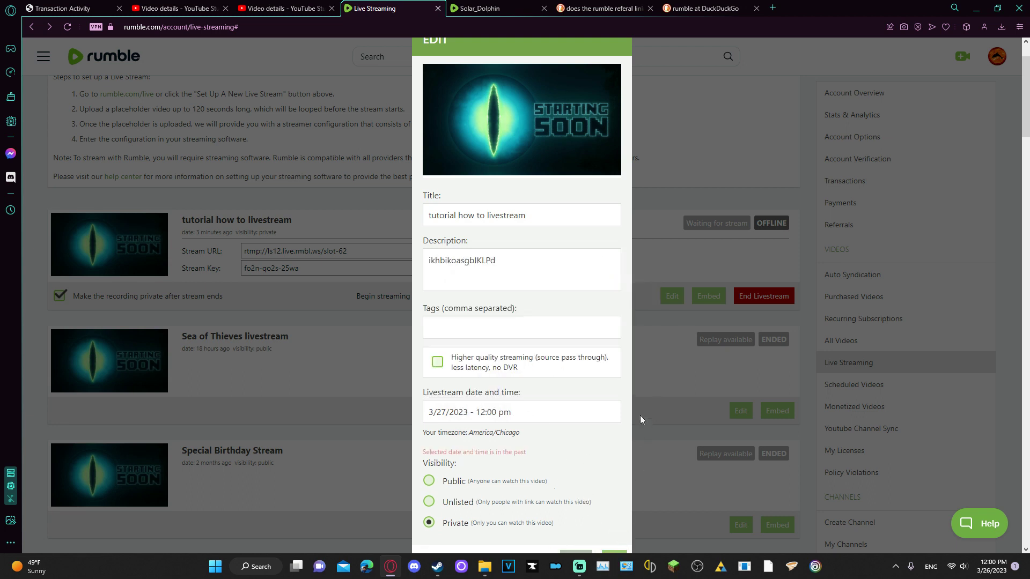
{"action": "left_click", "coordinate": [519, 412]}
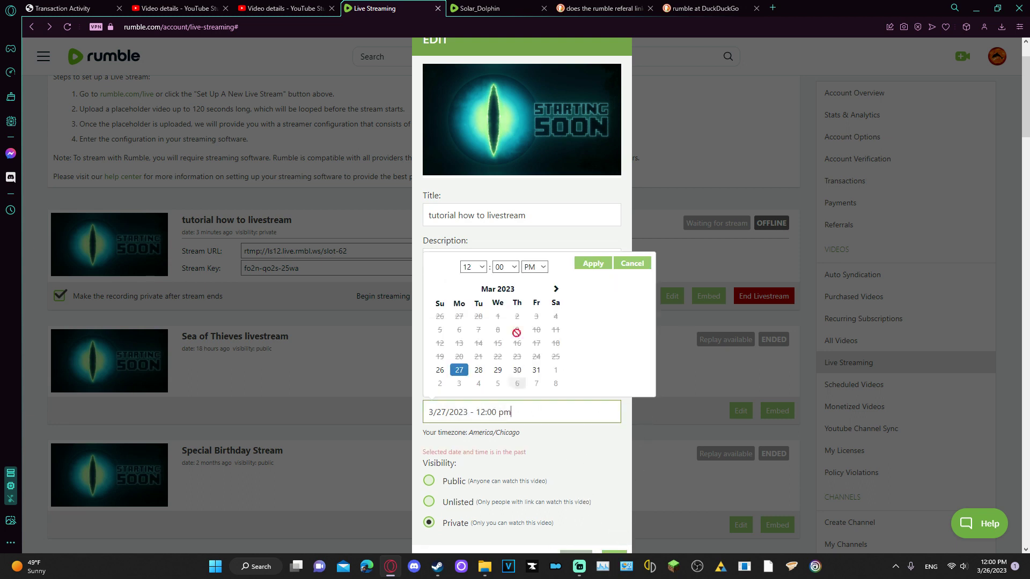
{"action": "left_click", "coordinate": [510, 268]}
{"action": "left_click", "coordinate": [501, 301]}
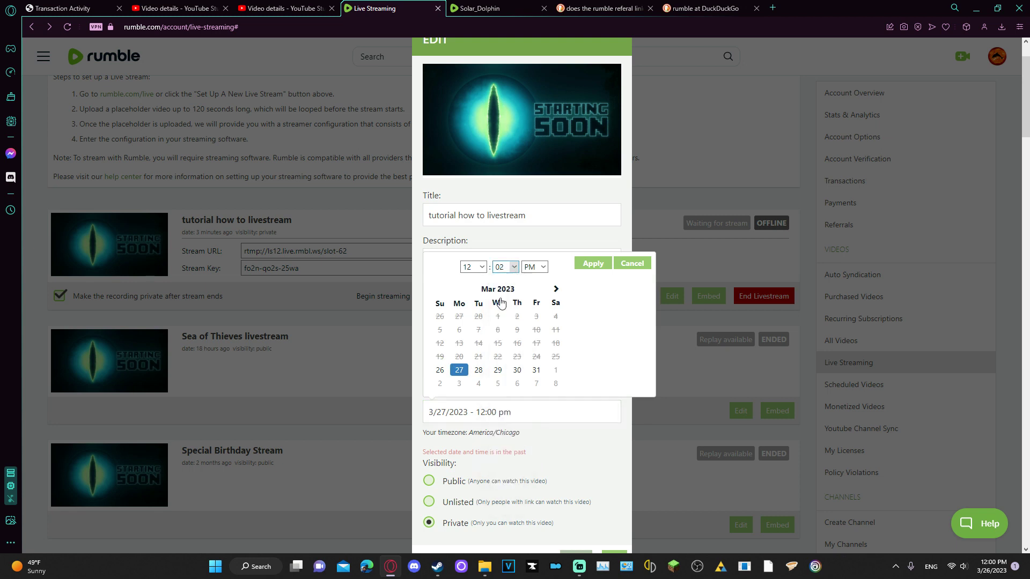
{"action": "left_click", "coordinate": [585, 268]}
{"action": "scroll", "coordinate": [604, 527], "scroll_direction": "down", "scroll_amount": 1}
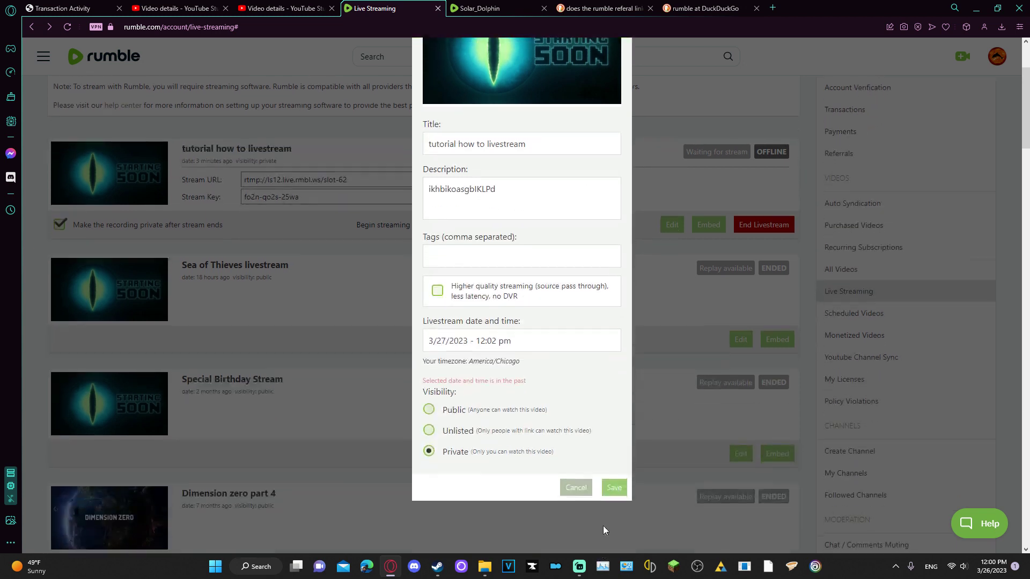
{"action": "left_click", "coordinate": [614, 488]}
{"action": "left_click", "coordinate": [575, 488]}
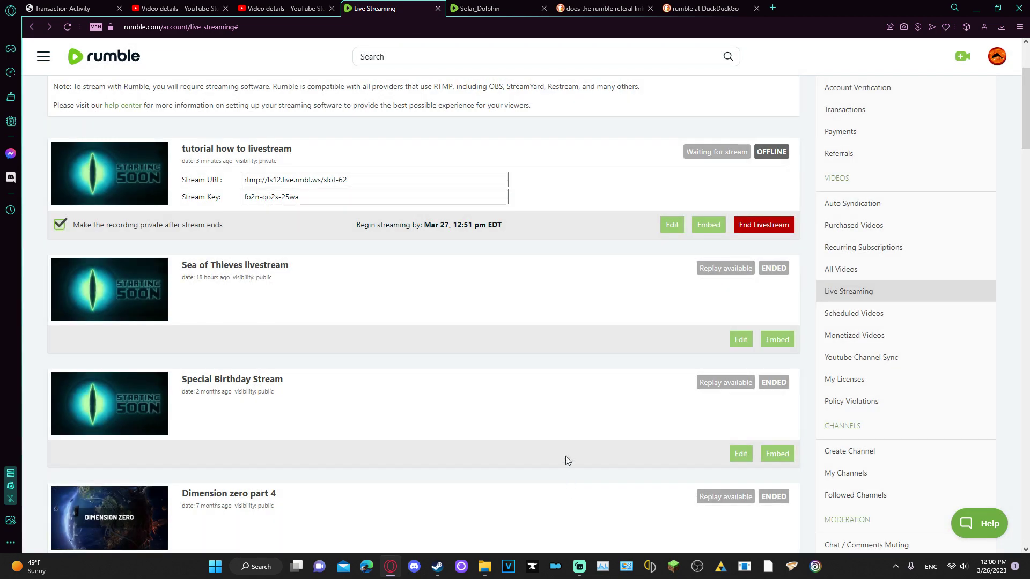
{"action": "left_click", "coordinate": [671, 226]}
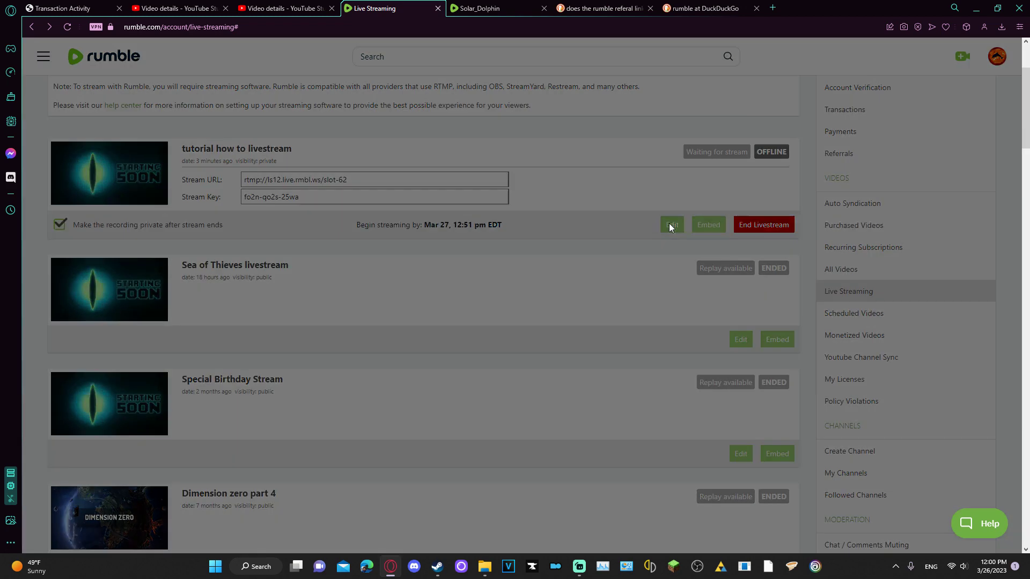
{"action": "scroll", "coordinate": [531, 360], "scroll_direction": "down", "scroll_amount": 4}
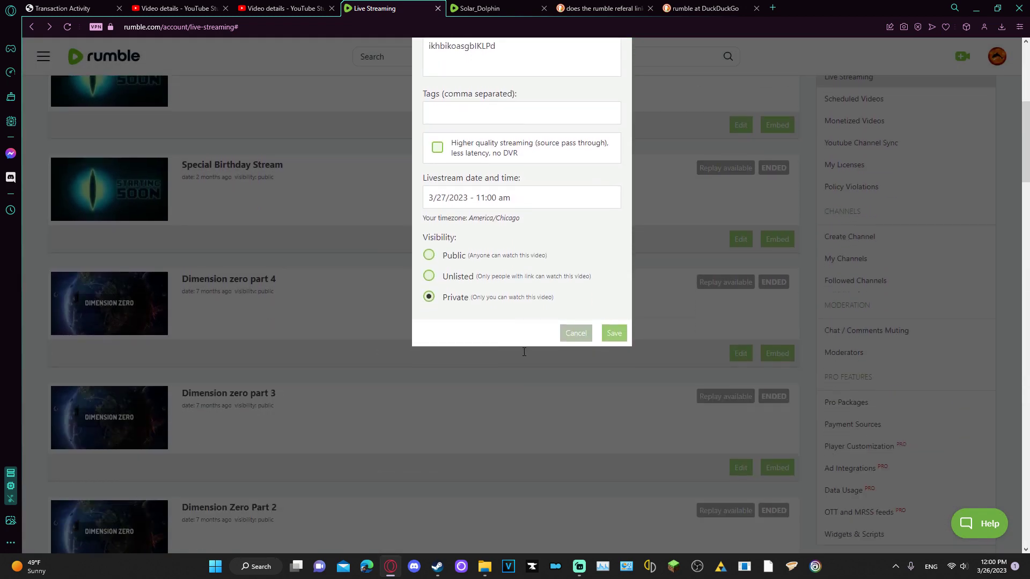
{"action": "left_click", "coordinate": [574, 333]}
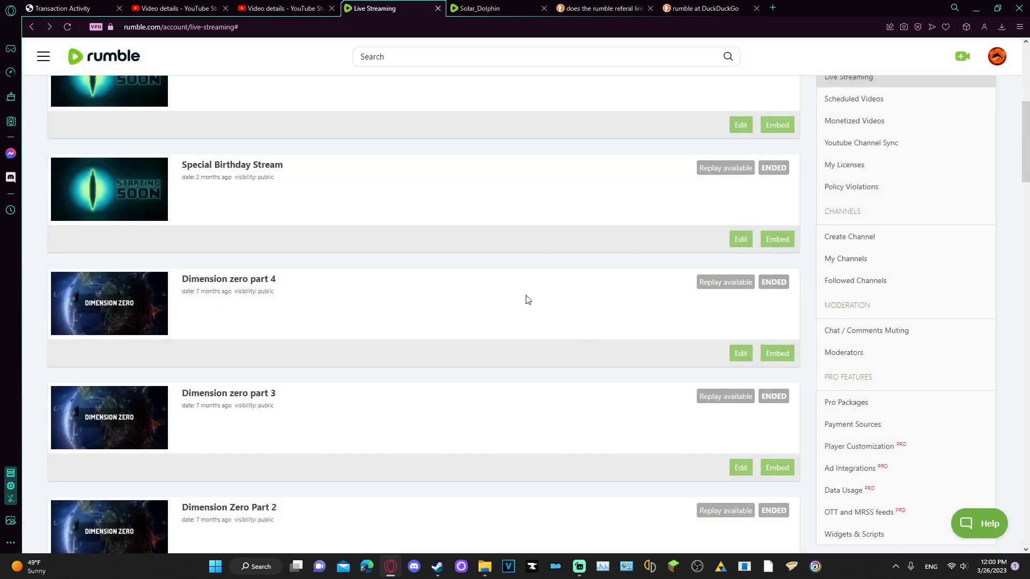
{"action": "scroll", "coordinate": [509, 296], "scroll_direction": "up", "scroll_amount": 7}
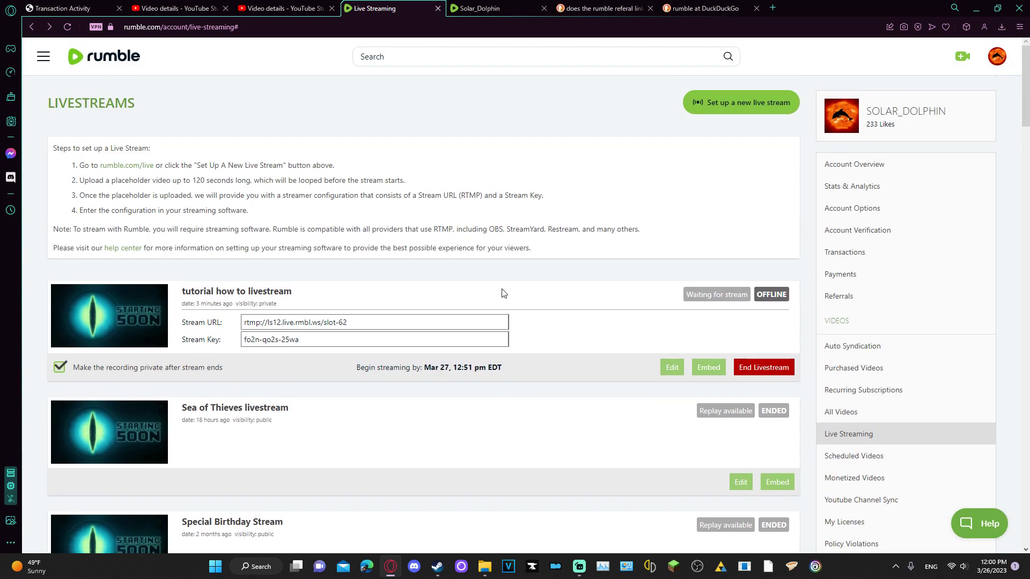